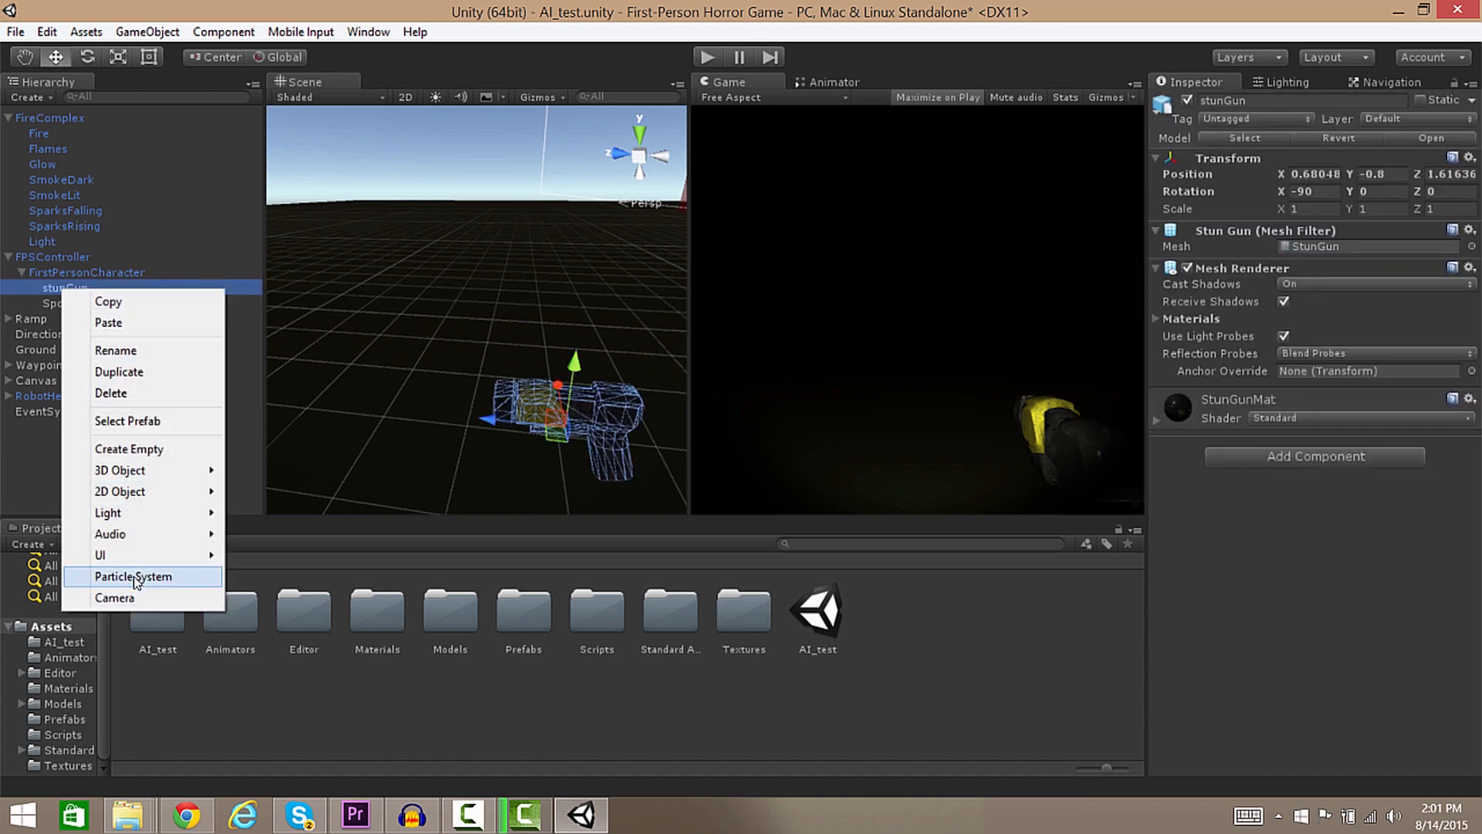
Add a Particle System as a child of stunGun from the Hierarchy context menu.
{"action": "left_click", "coordinate": [133, 576]}
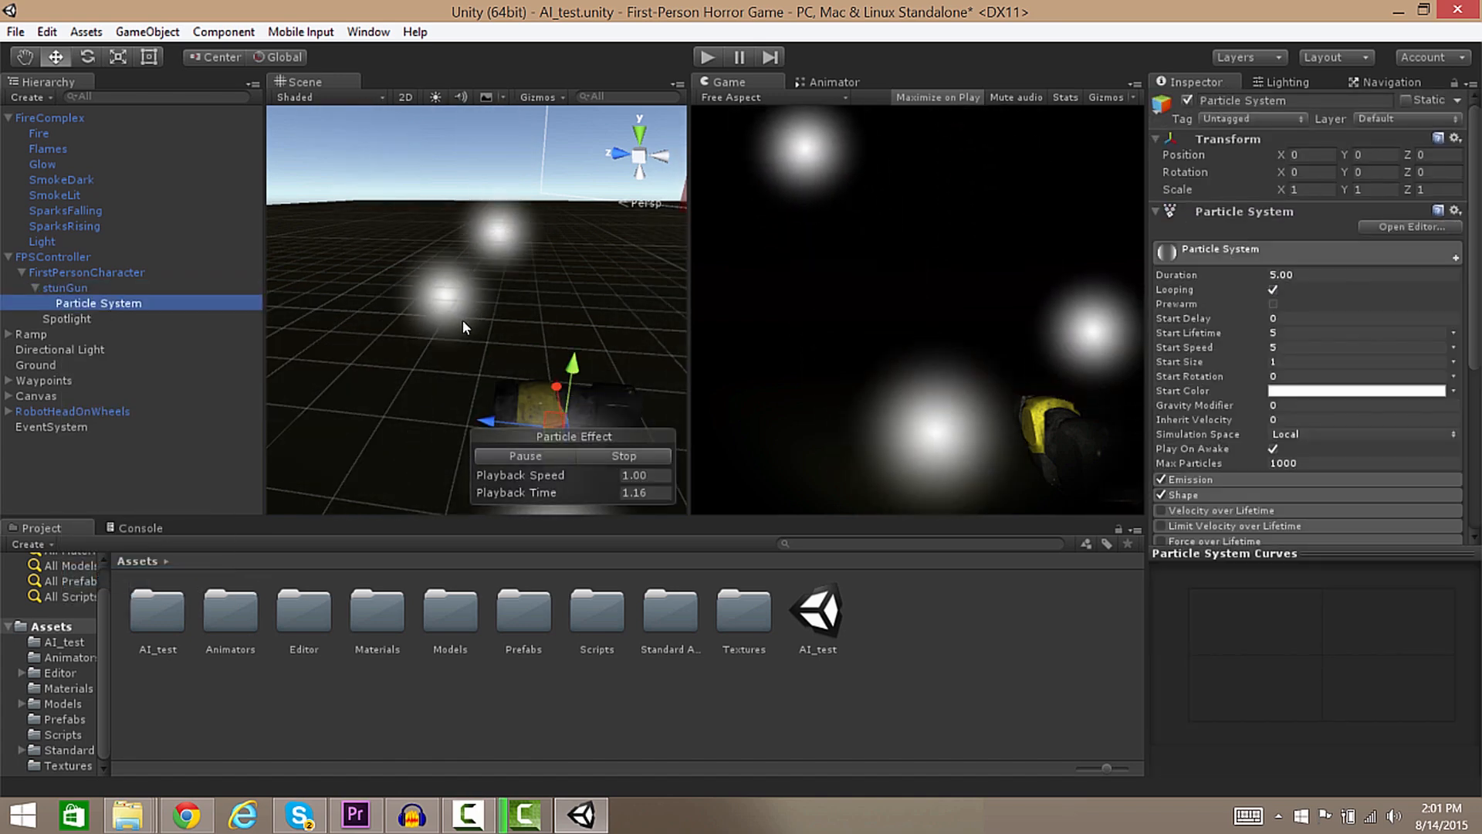
Move the emitter down along Y to the gun, around Y -0.66, Z 0.218.
{"action": "key", "text": "s"}
{"action": "right_click_drag", "start_coordinate": [482, 348], "coordinate": [481, 345]}
{"action": "key", "text": "d"}
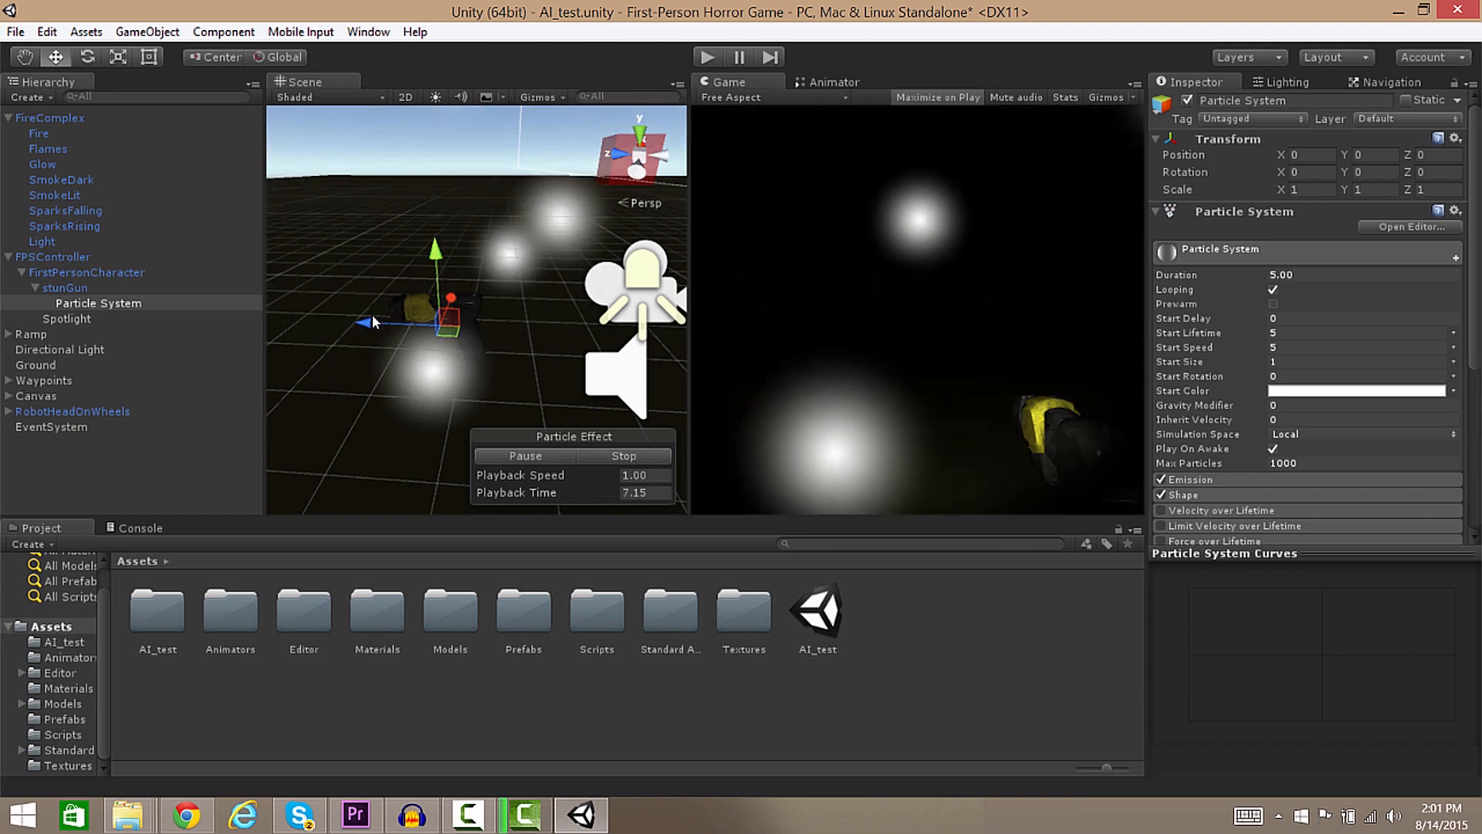
{"action": "left_click_drag", "start_coordinate": [369, 330], "coordinate": [517, 254]}
Set the emitter's Rotation X to 90 so particles spray forward from the gun.
{"action": "double_click", "coordinate": [122, 298]}
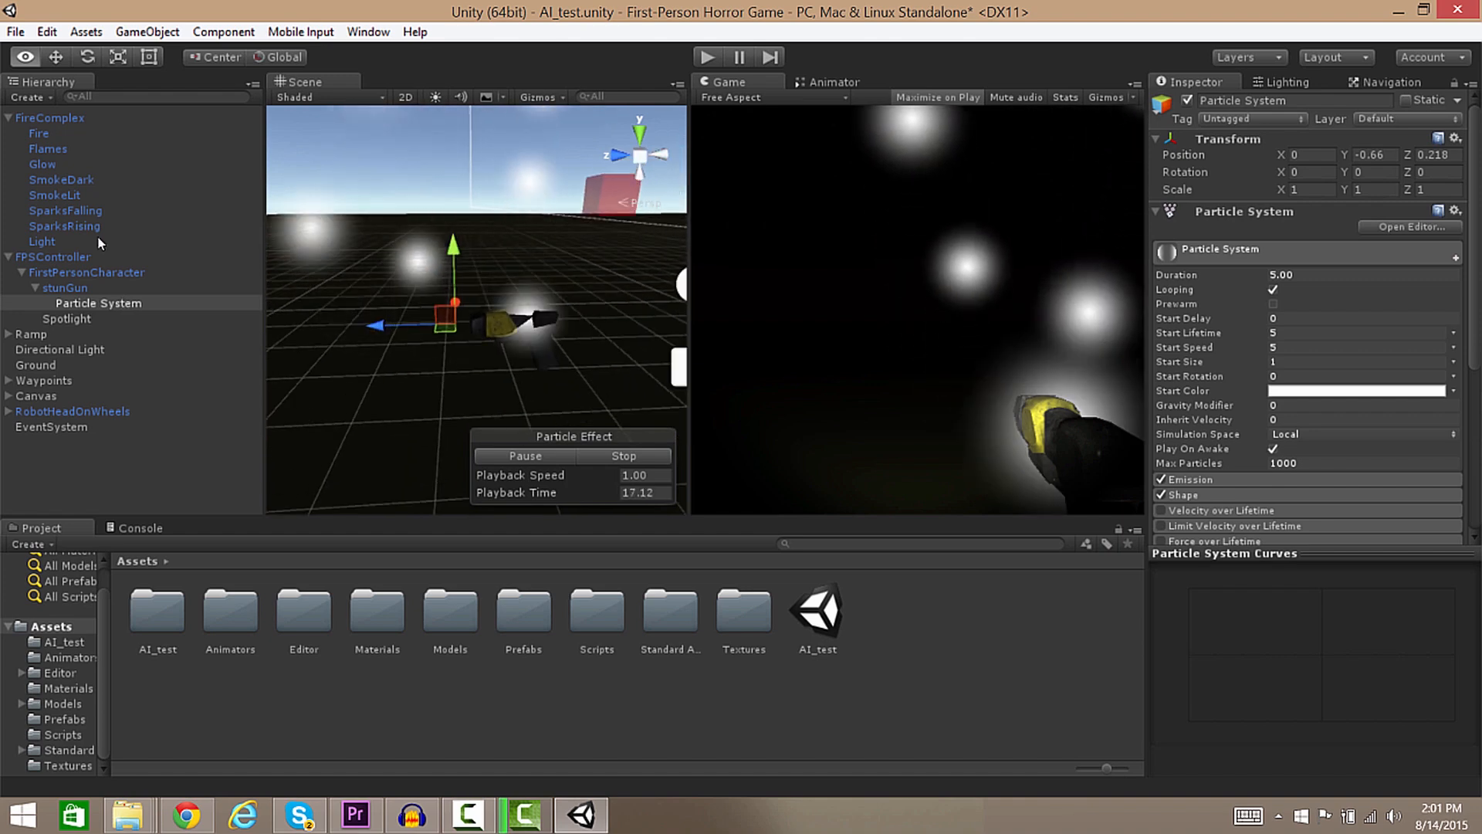
{"action": "left_click", "coordinate": [1312, 171]}
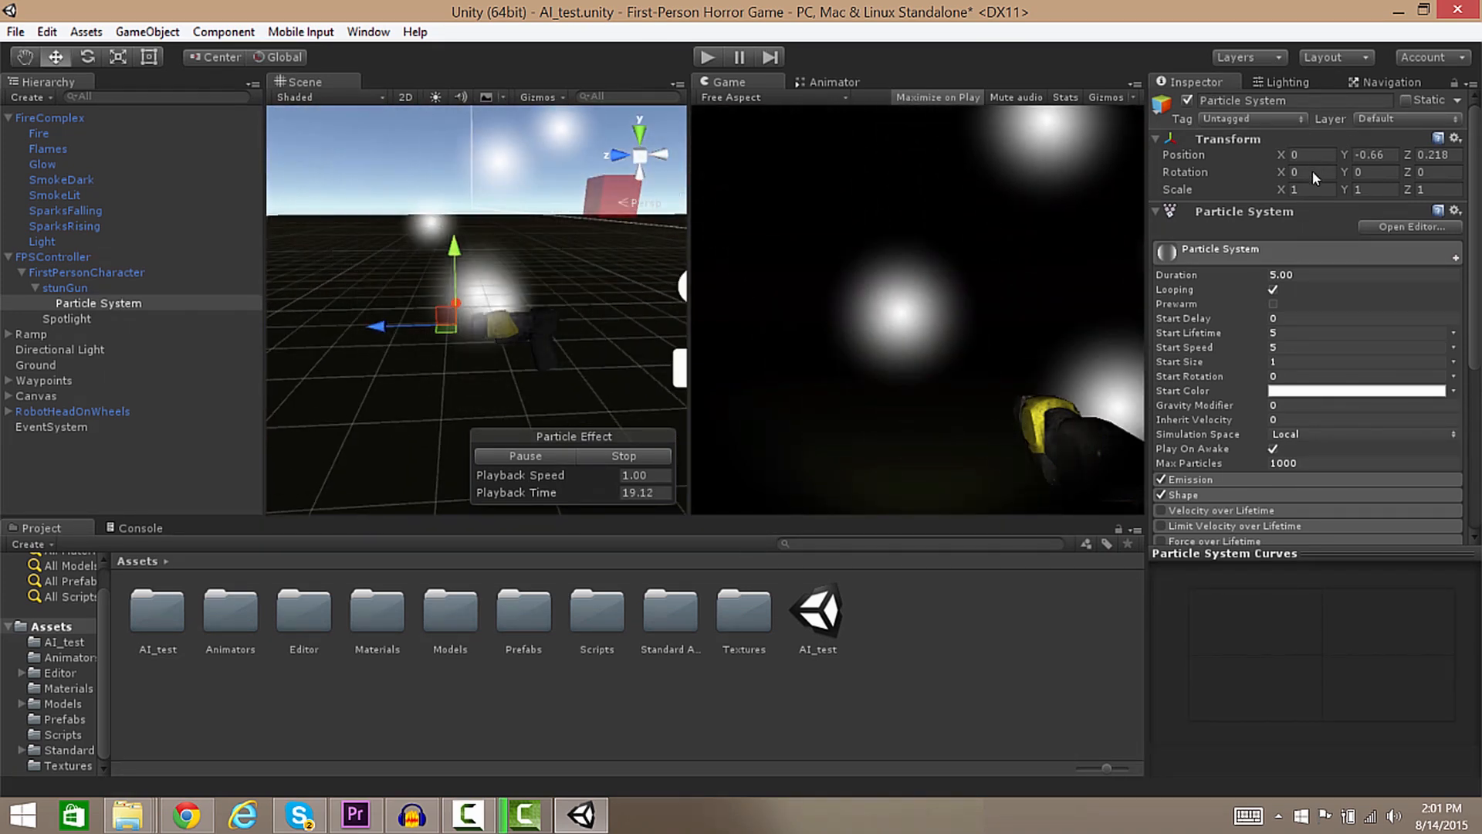
{"action": "type", "text": "90"}
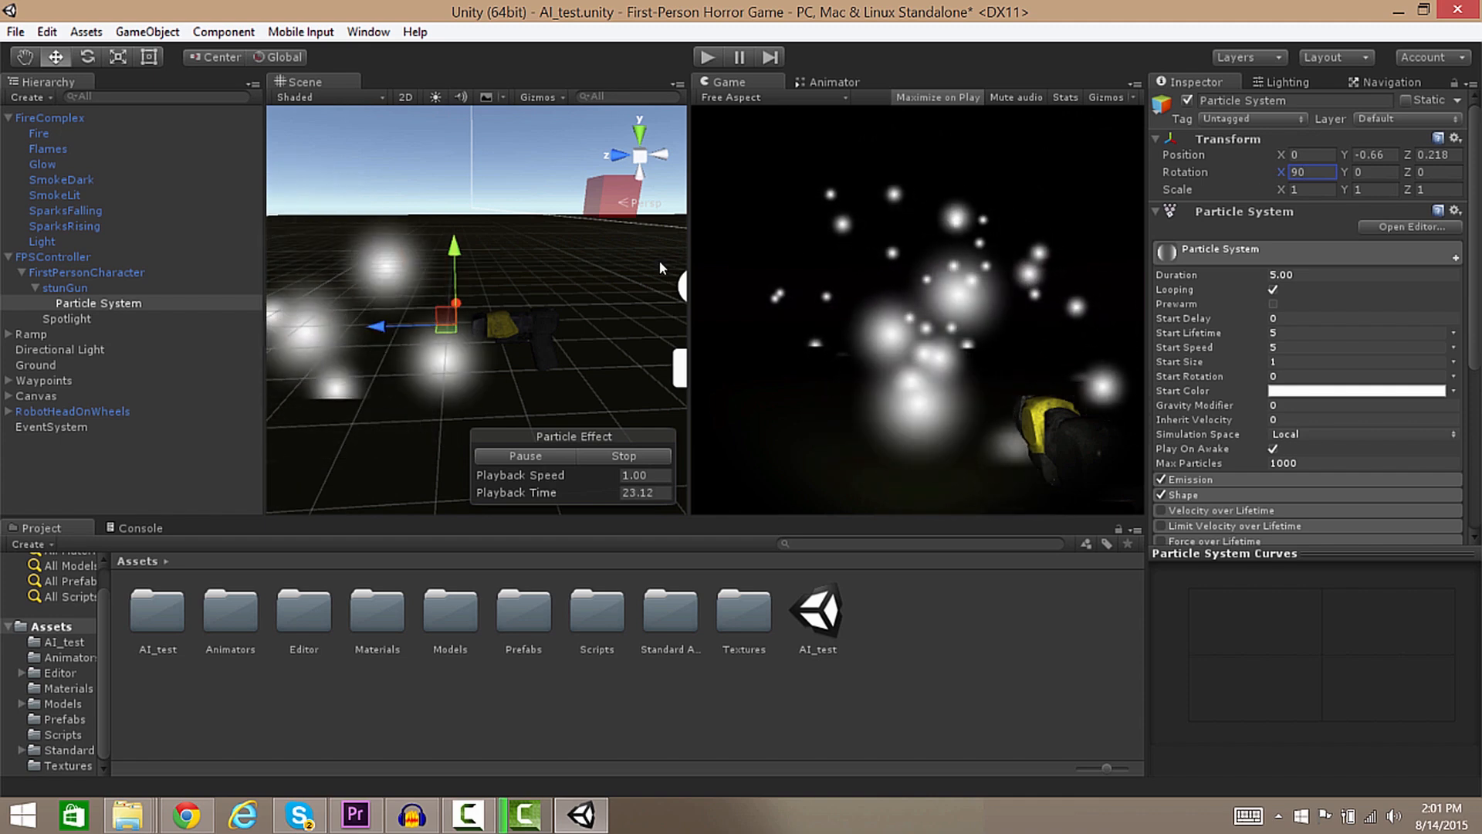
{"action": "right_click_drag", "start_coordinate": [635, 274], "coordinate": [508, 230]}
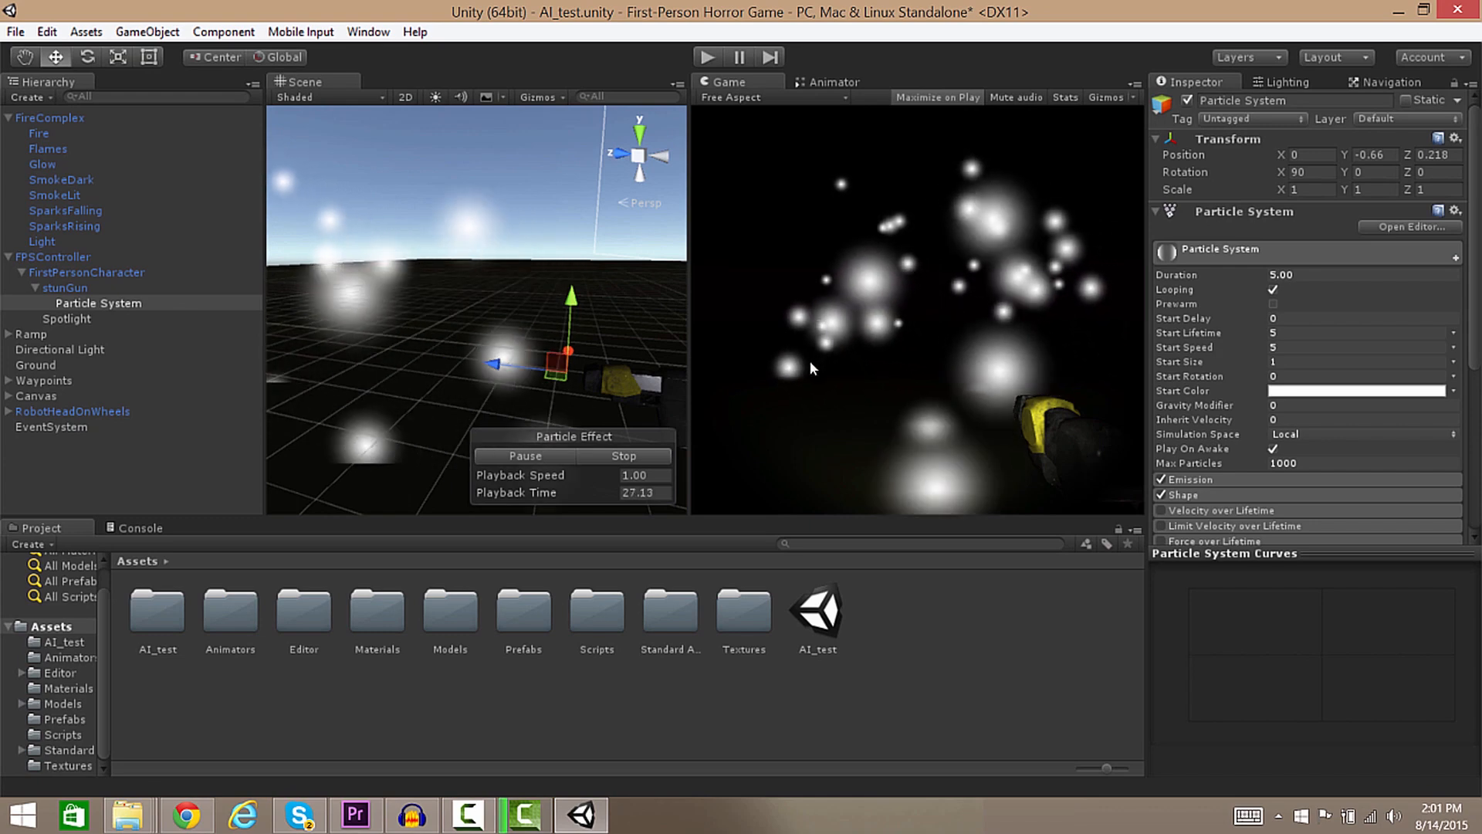
{"action": "mouse_move", "coordinate": [624, 308]}
{"action": "right_mouse_down"}
{"action": "mouse_move", "coordinate": [656, 301]}
{"action": "mouse_move", "coordinate": [587, 324]}
{"action": "mouse_move", "coordinate": [594, 309]}
{"action": "right_mouse_up"}
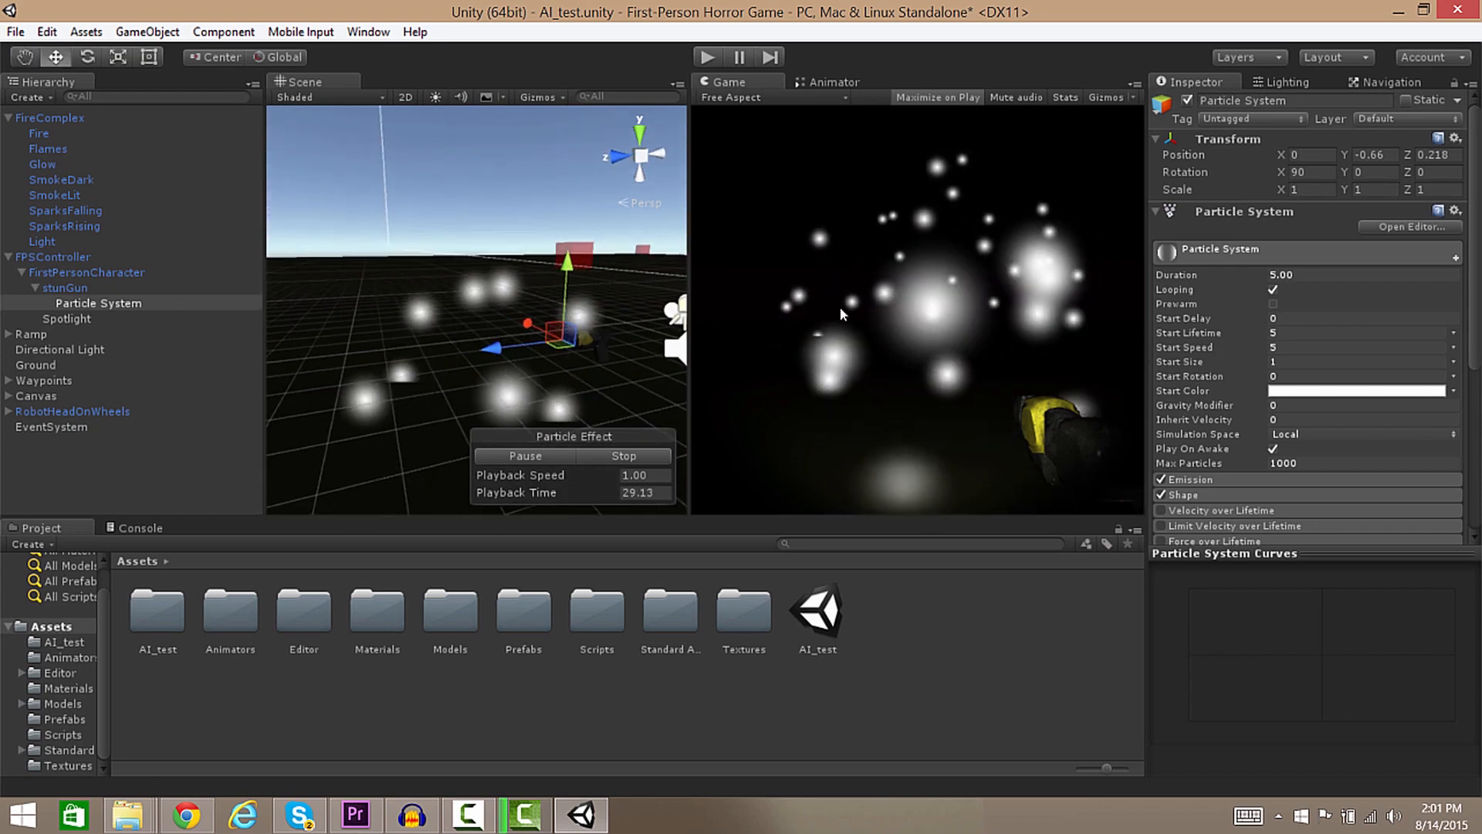
Shrink the cone Shape's radius to about 0.119.
{"action": "left_click", "coordinate": [1222, 496]}
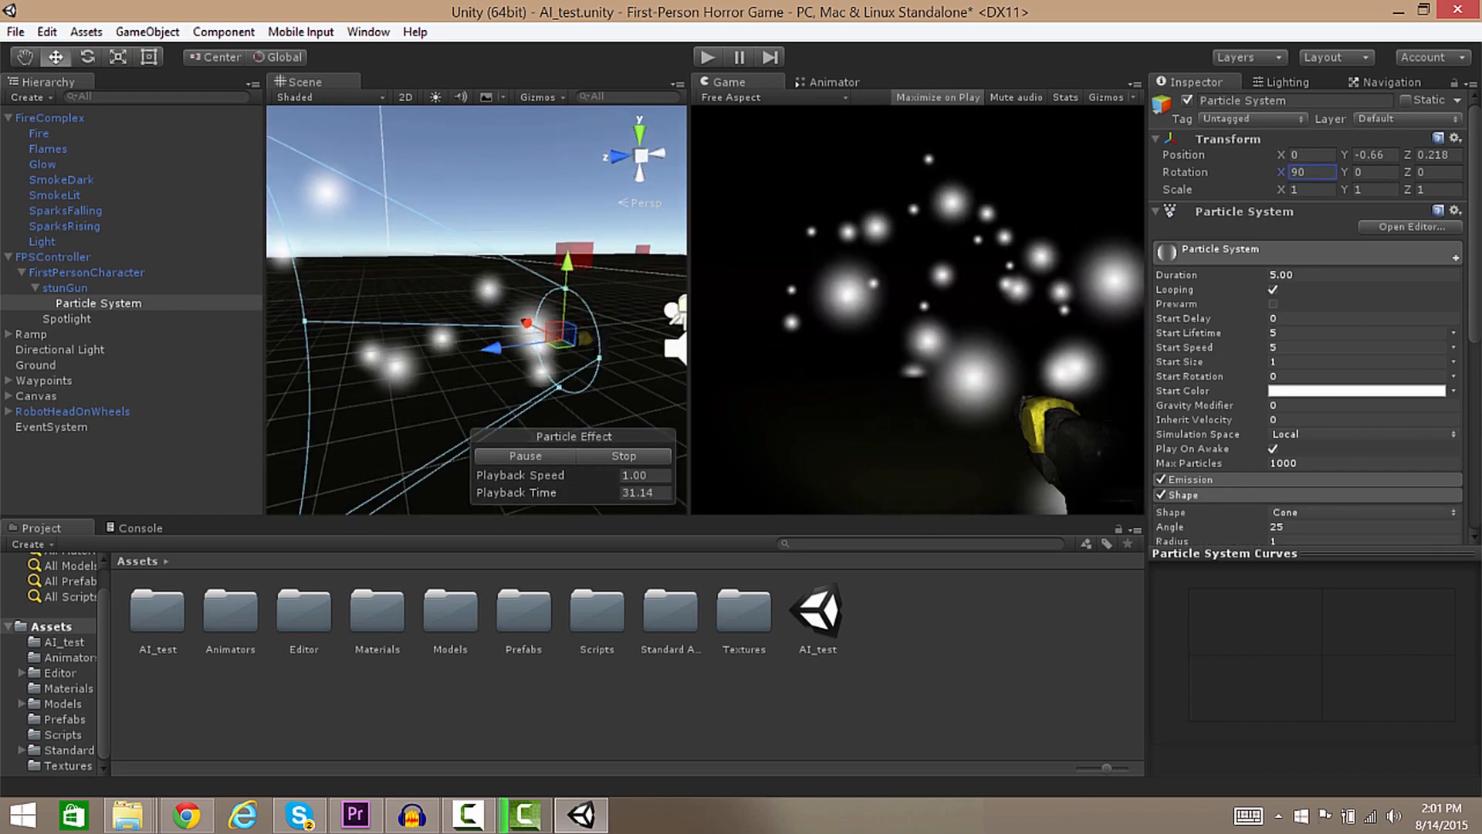
{"action": "scroll", "coordinate": [1467, 309], "scroll_direction": "down", "scroll_amount": 3}
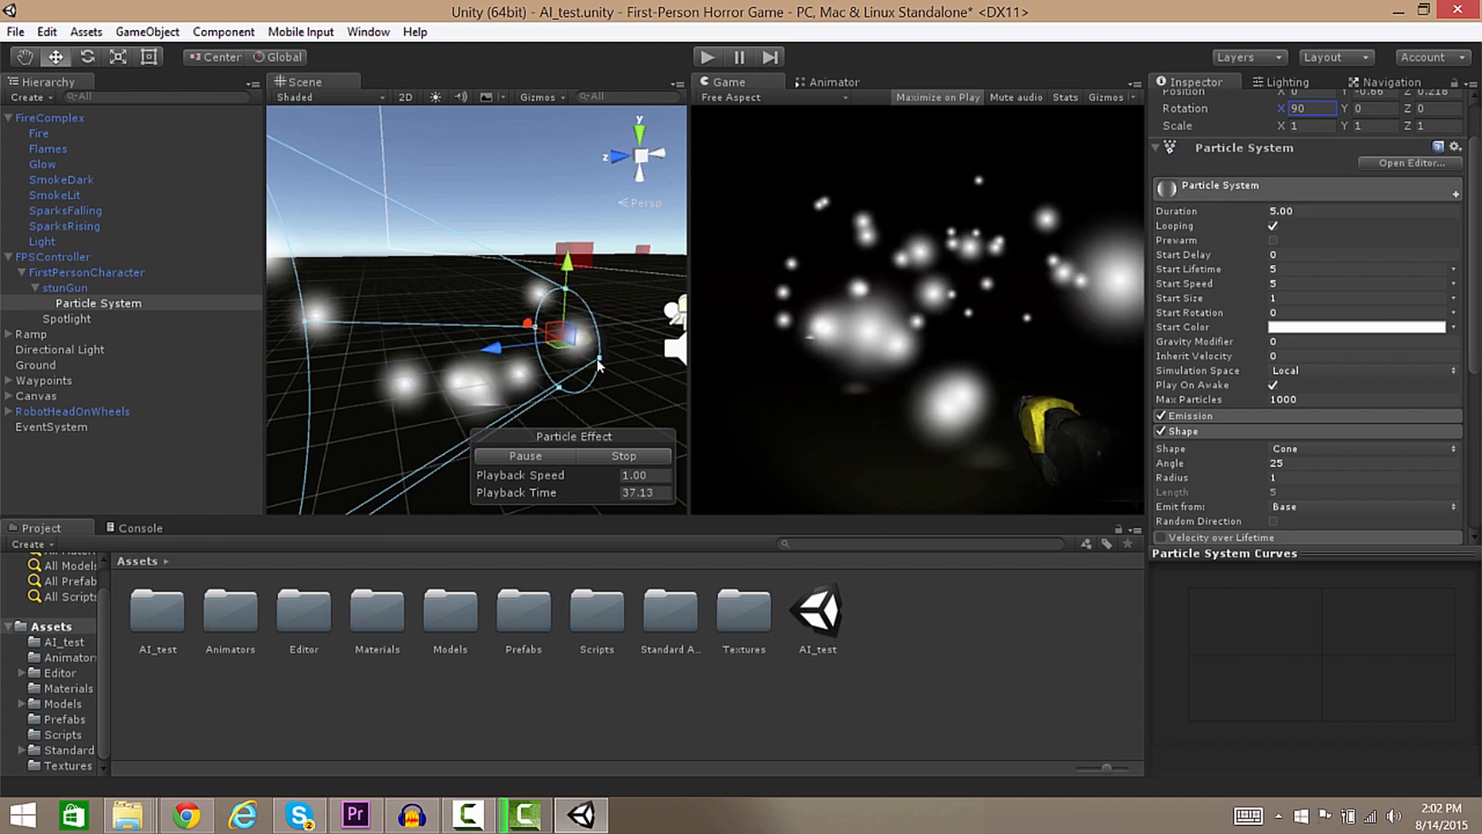
{"action": "left_click_drag", "start_coordinate": [602, 363], "coordinate": [568, 341]}
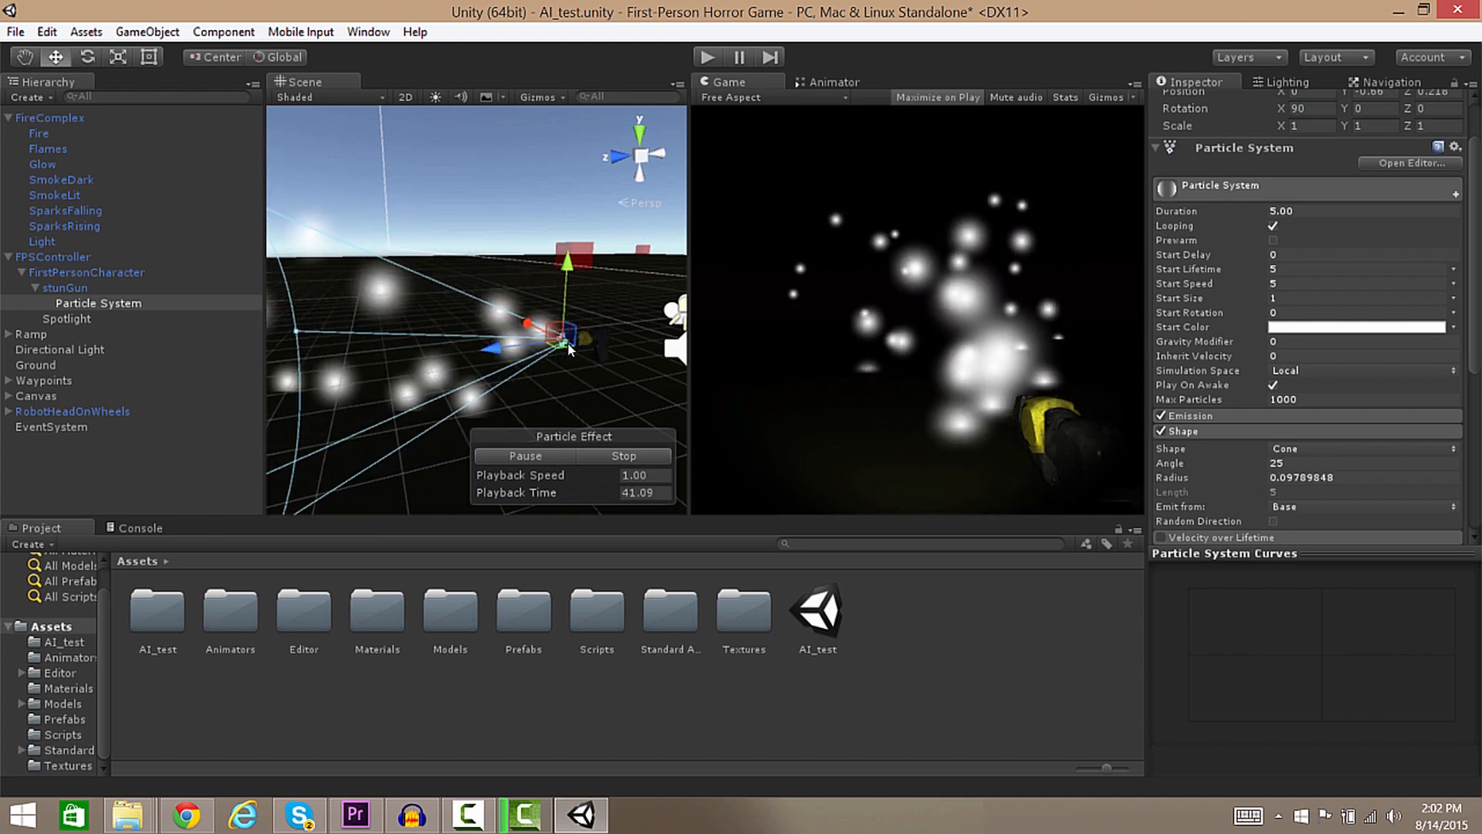
{"action": "right_click_drag", "start_coordinate": [567, 343], "coordinate": [318, 316]}
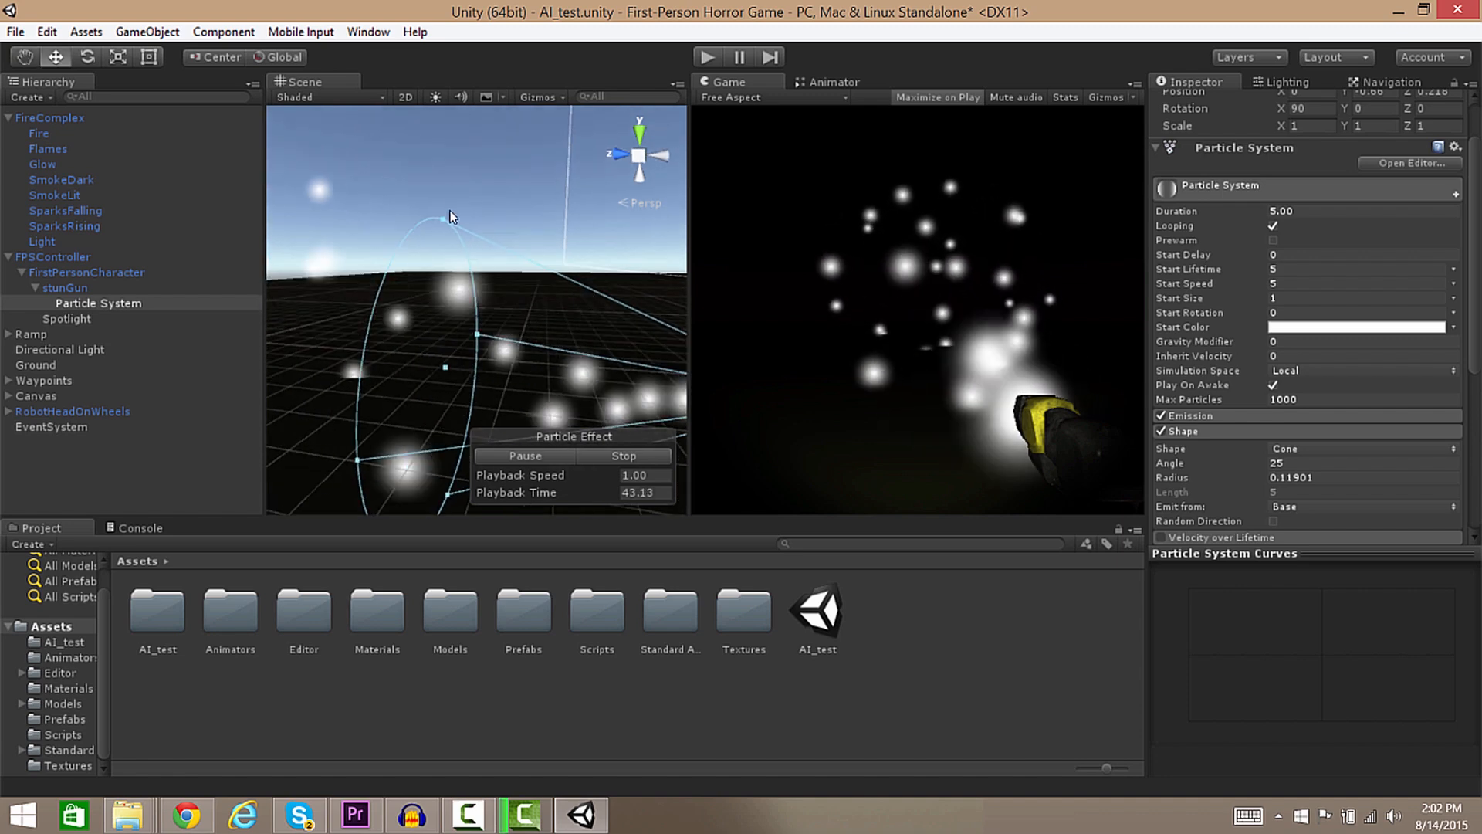
Narrow the cone angle to about 1.85 for a tight forward beam.
{"action": "left_click_drag", "start_coordinate": [441, 219], "coordinate": [446, 359]}
{"action": "right_click_drag", "start_coordinate": [530, 306], "coordinate": [549, 302]}
{"action": "key", "text": "s"}
{"action": "key", "text": "w"}
{"action": "key", "text": "d"}
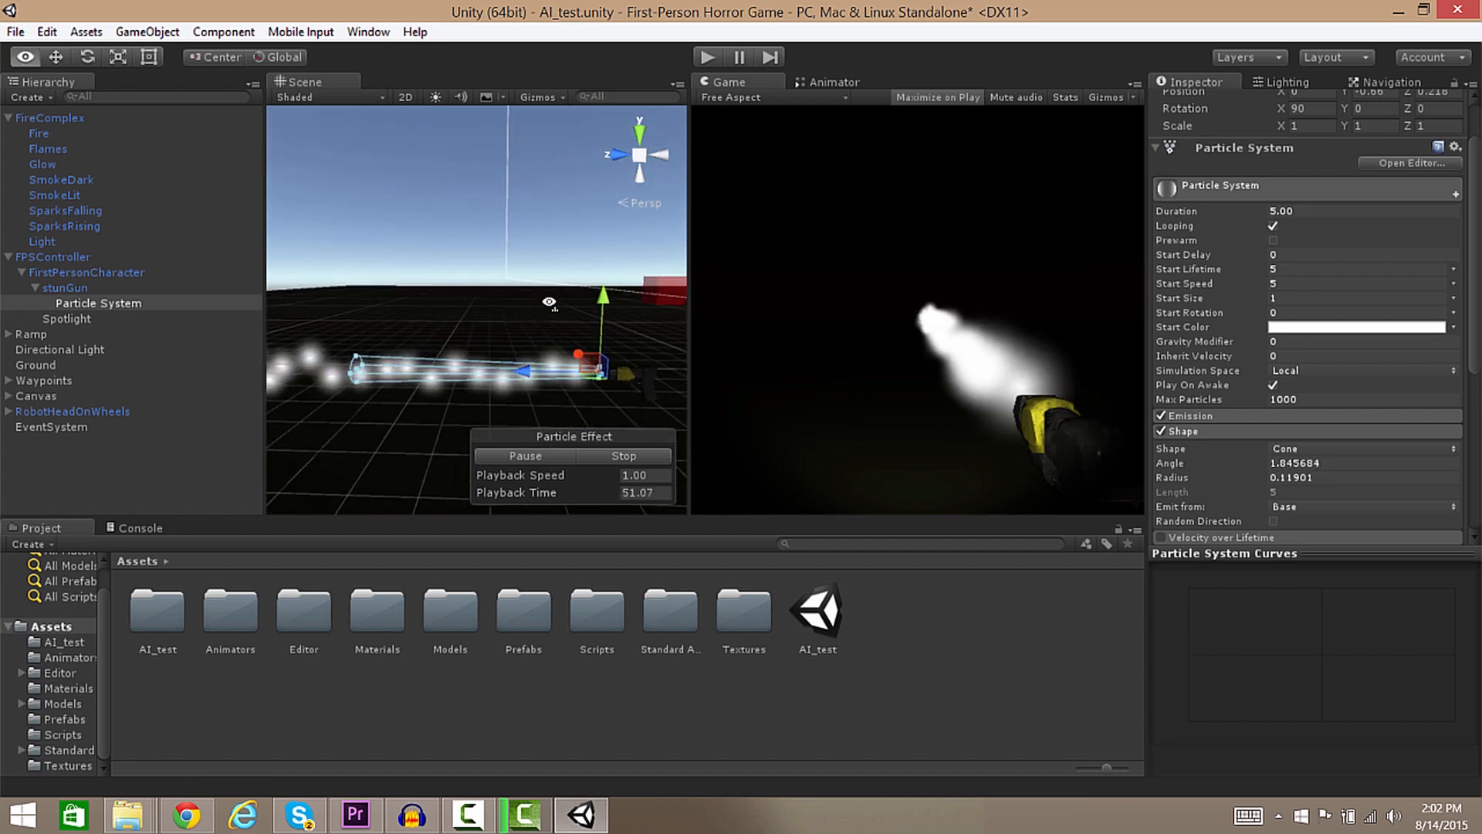
{"action": "right_click_drag", "start_coordinate": [443, 247], "coordinate": [373, 241]}
{"action": "key", "text": "w"}
{"action": "key", "text": "d"}
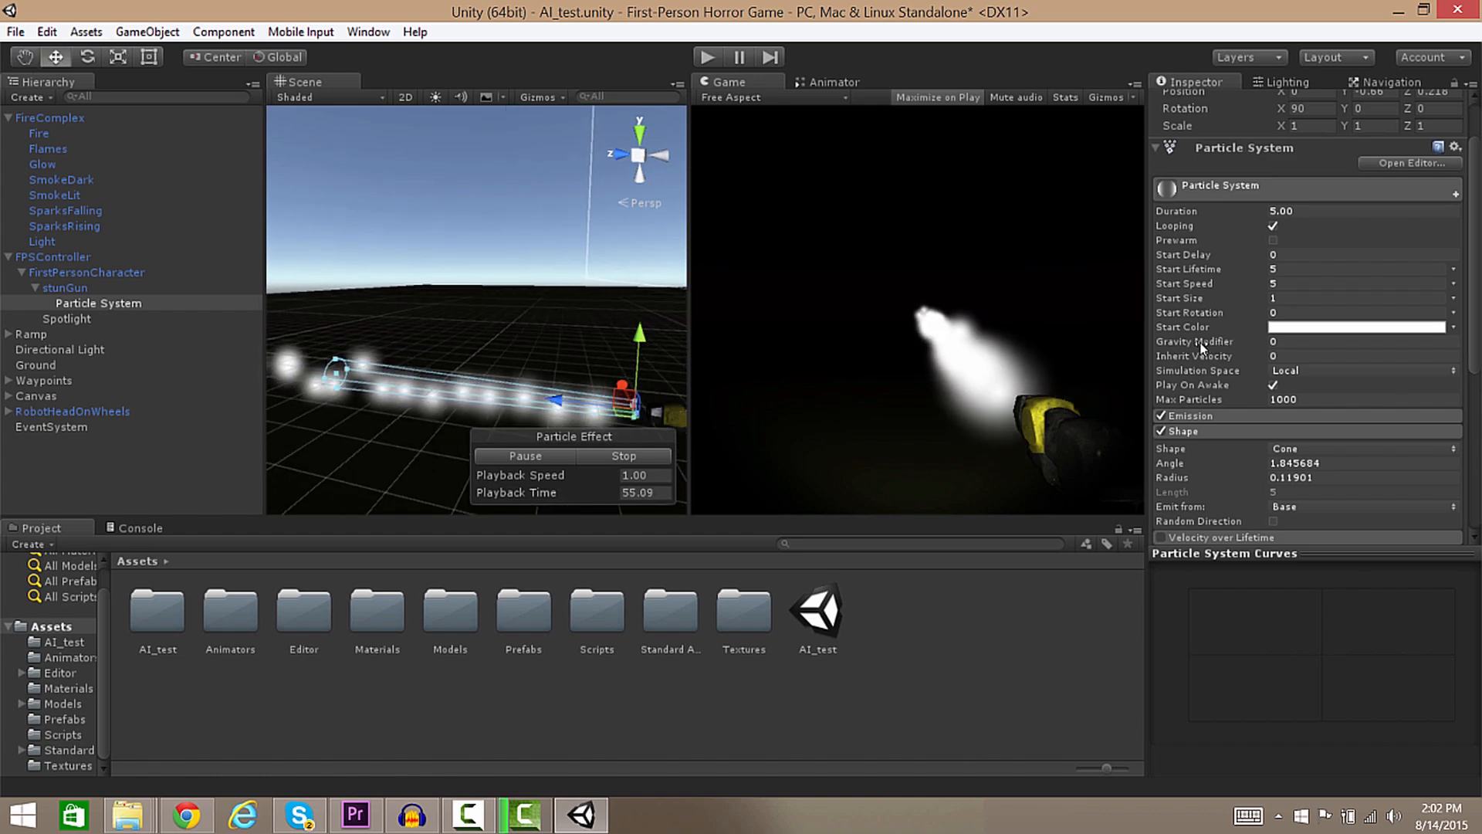
{"action": "left_click", "coordinate": [1255, 281]}
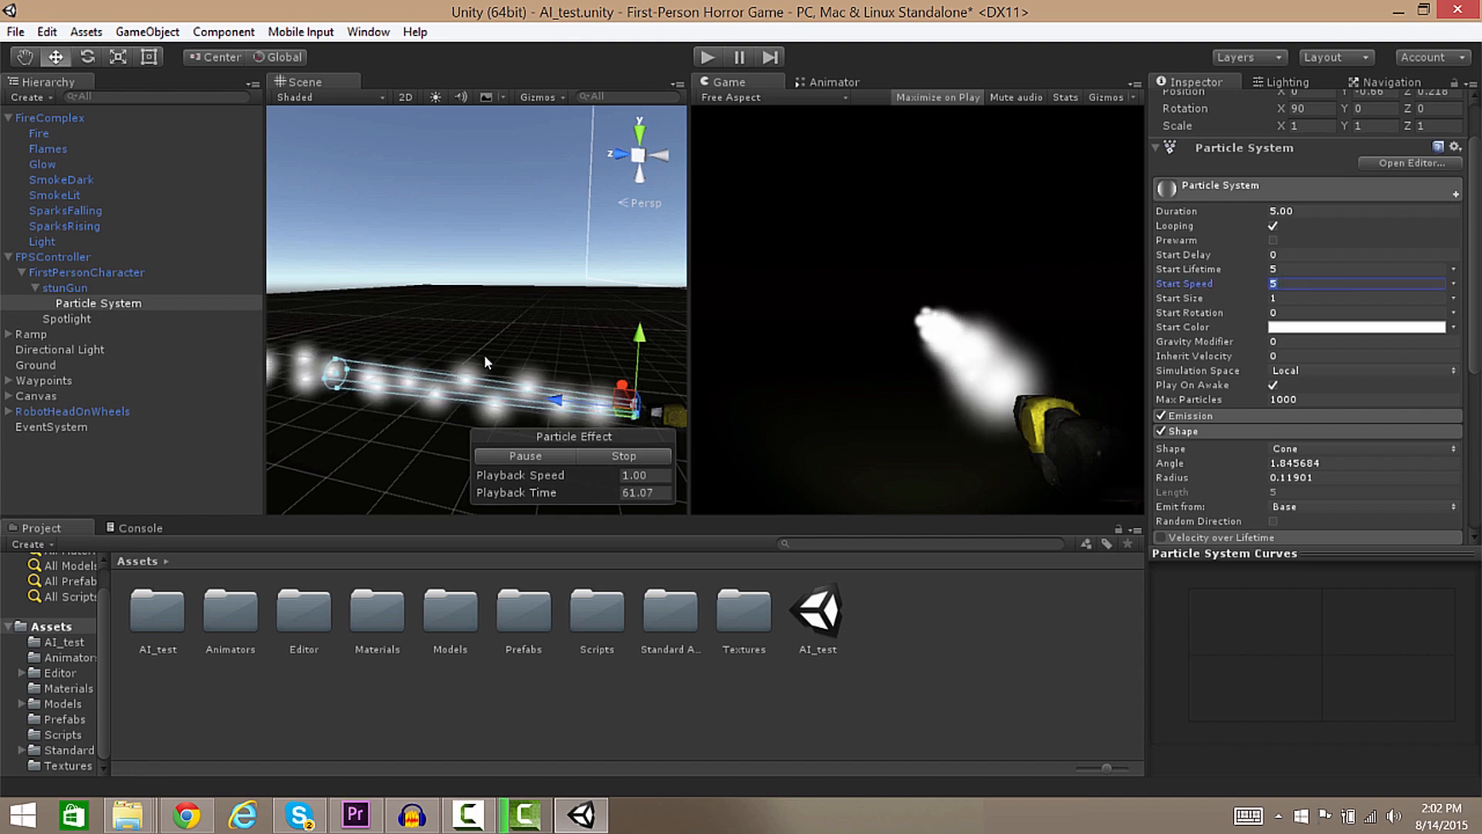
Raise Start Speed to 10, then lengthen the cone handle to speed particles further.
{"action": "type", "text": "10"}
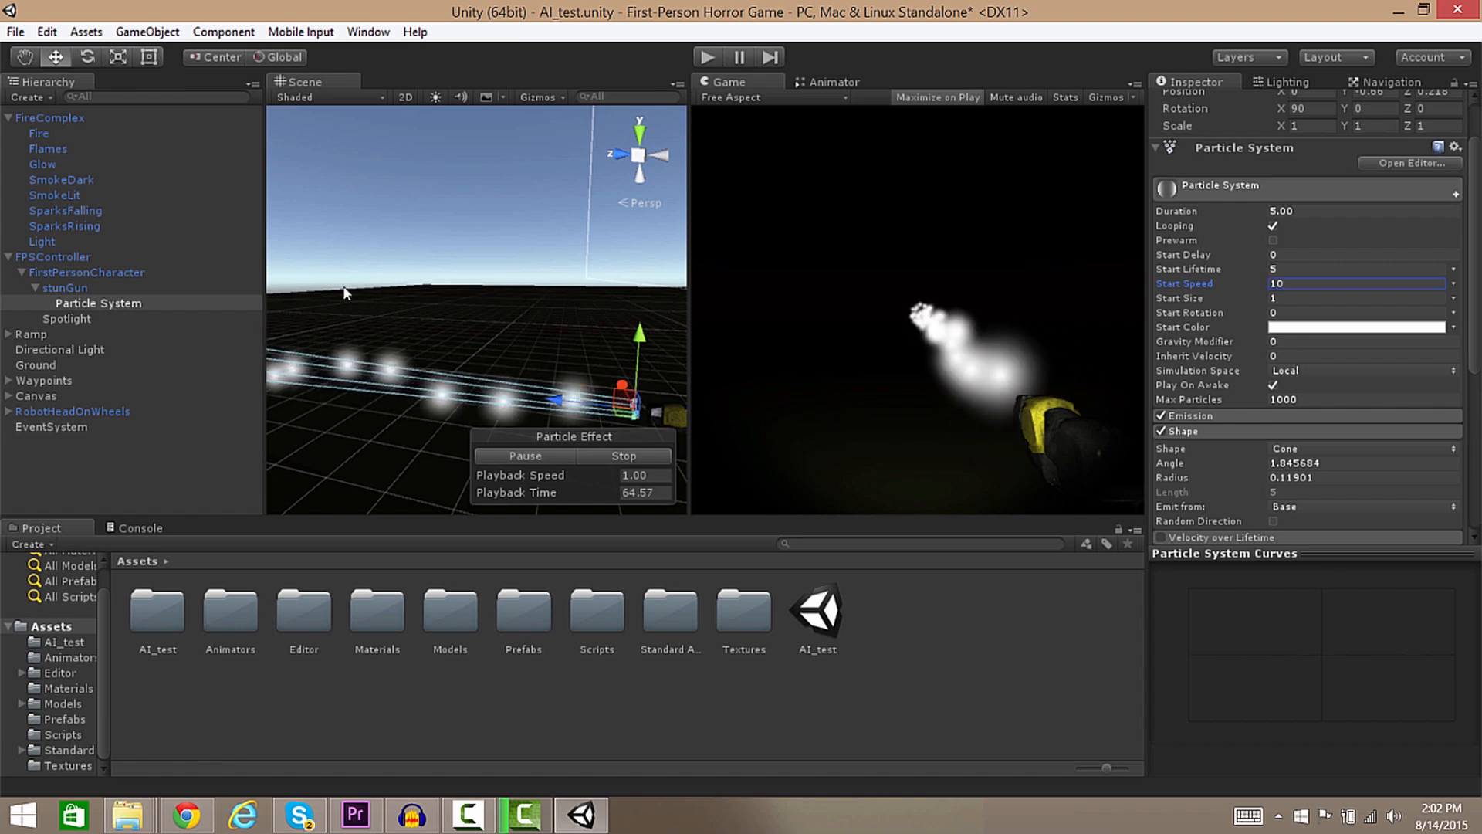
{"action": "left_click_drag", "start_coordinate": [484, 354], "coordinate": [178, 328], "text": "alt"}
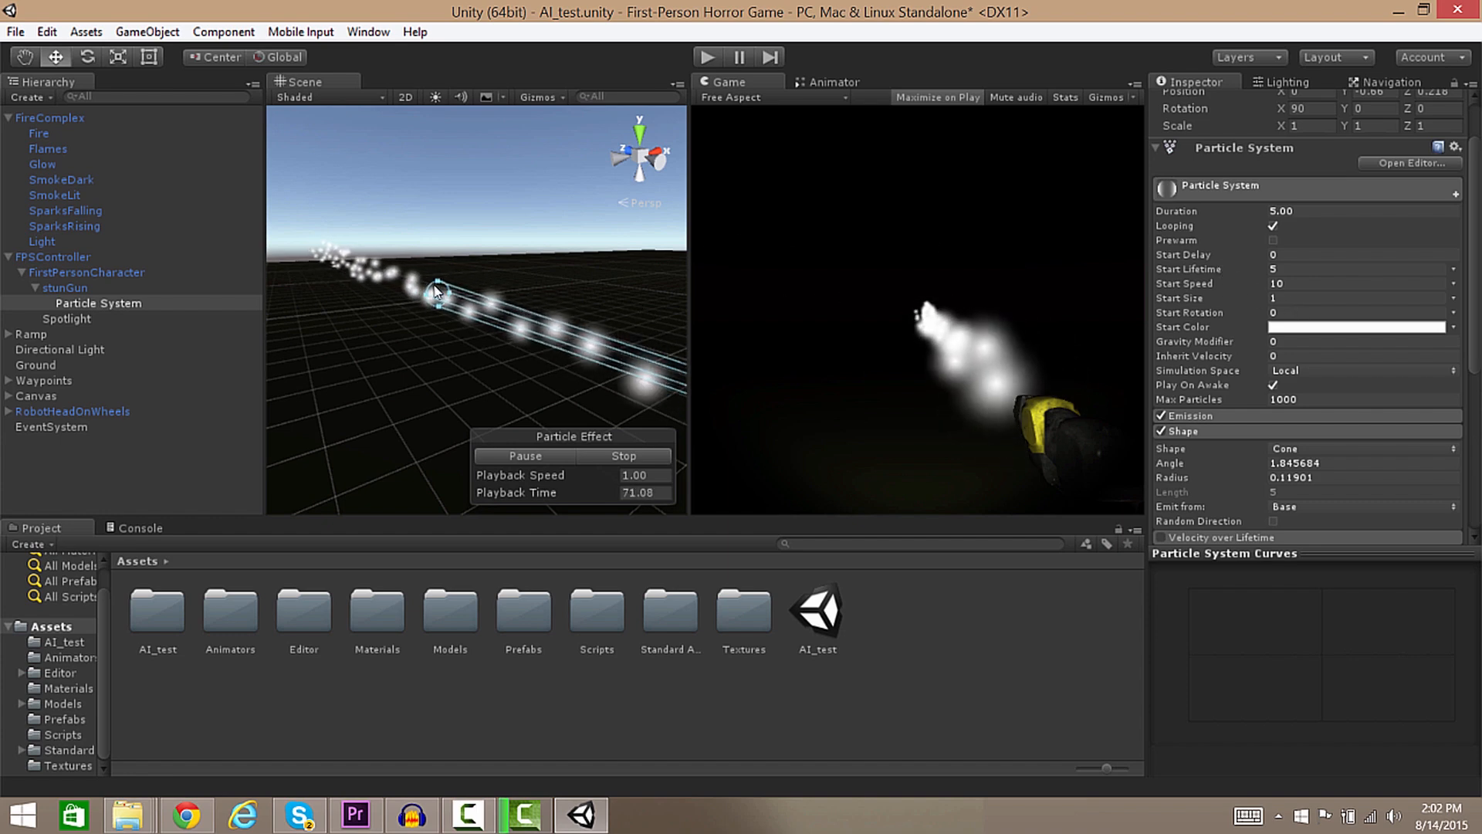
{"action": "left_click_drag", "start_coordinate": [438, 293], "coordinate": [317, 261]}
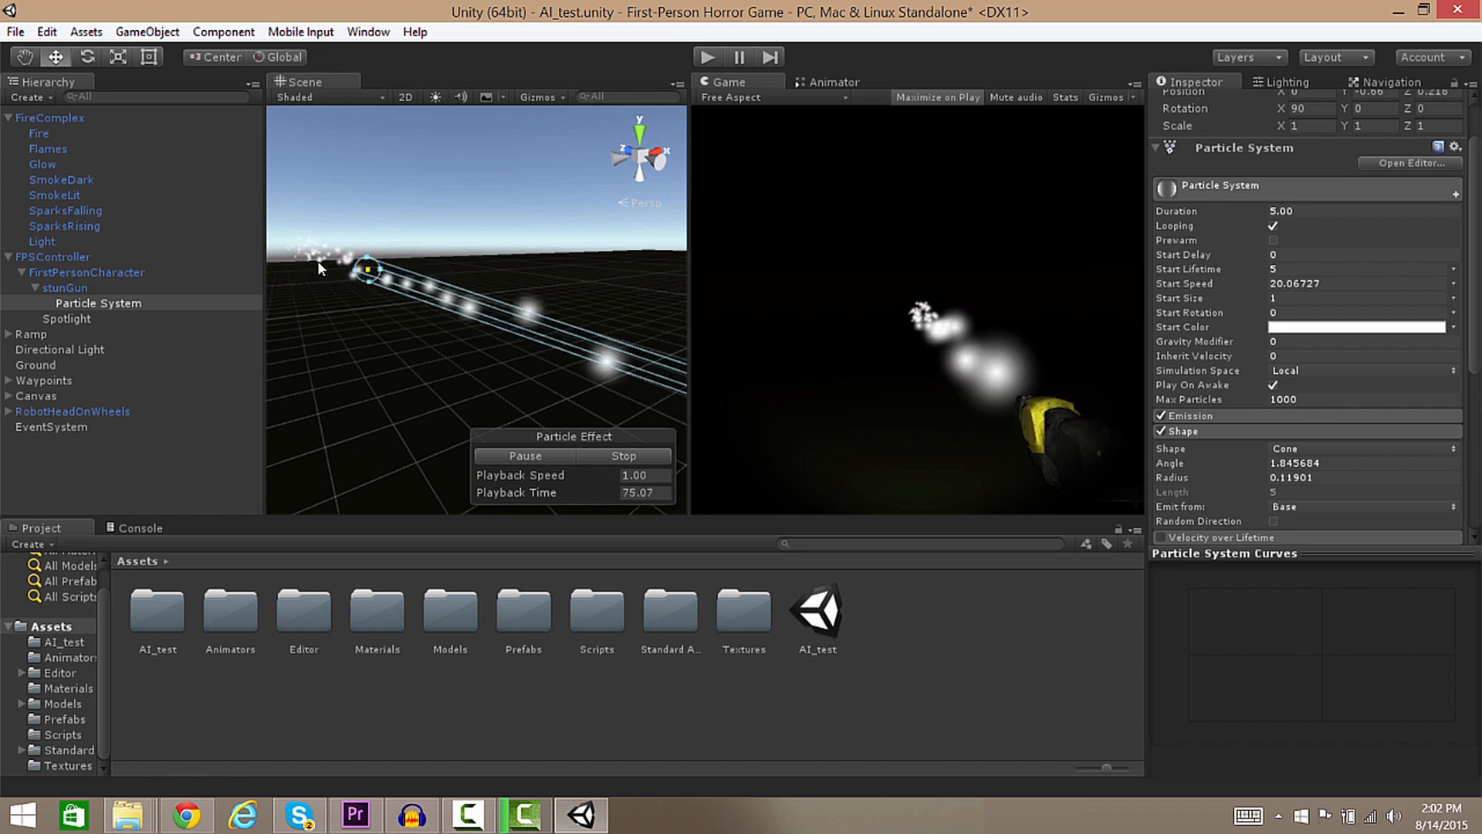
{"action": "right_click_drag", "start_coordinate": [309, 284], "coordinate": [431, 257]}
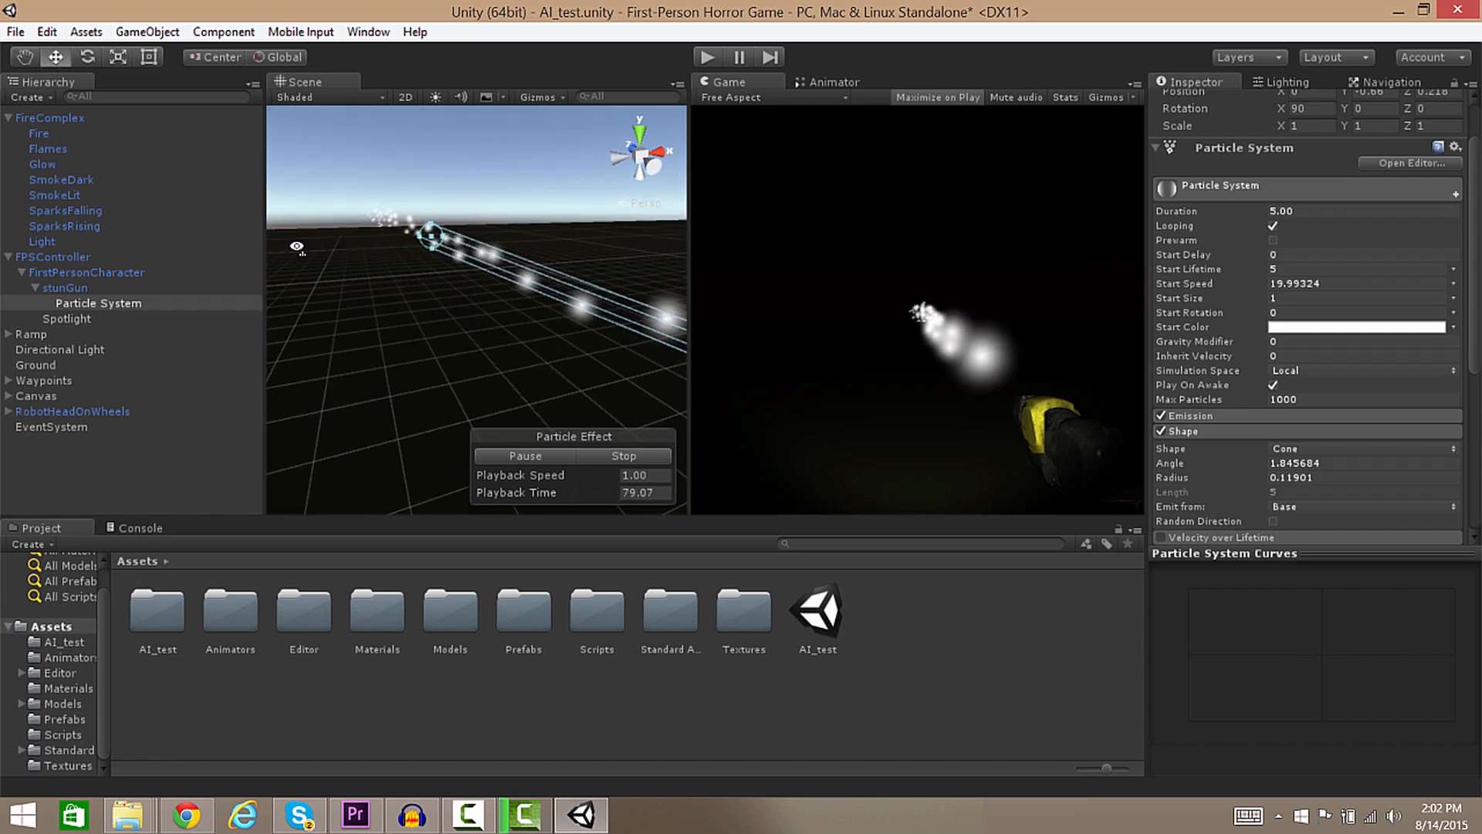
{"action": "left_click_drag", "start_coordinate": [433, 243], "coordinate": [361, 220]}
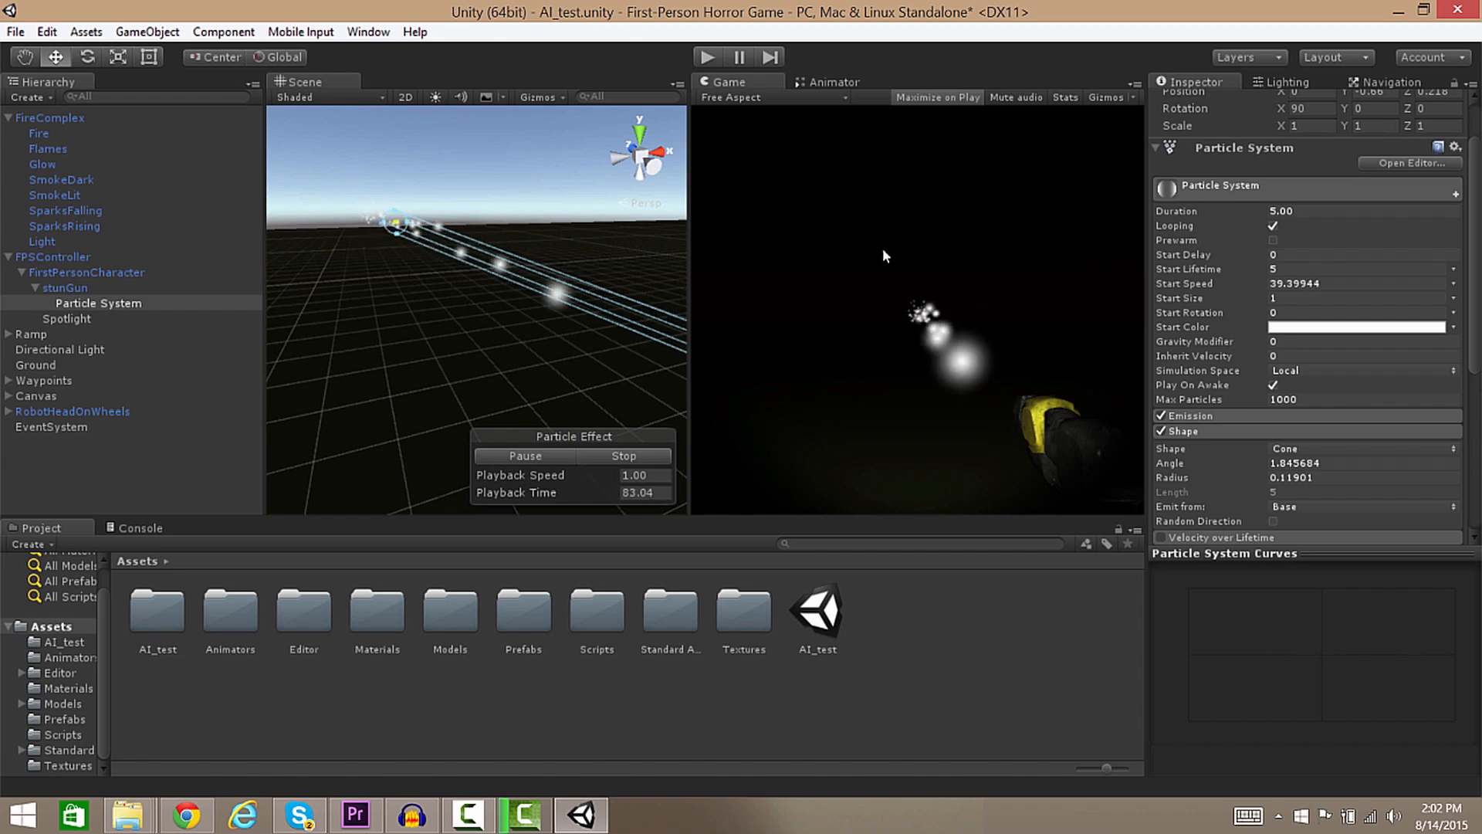
Set Start Speed to 40 and check the fast beam.
{"action": "left_click", "coordinate": [1275, 284]}
{"action": "type", "text": "40"}
{"action": "left_click_drag", "start_coordinate": [656, 209], "coordinate": [902, 224], "text": "alt"}
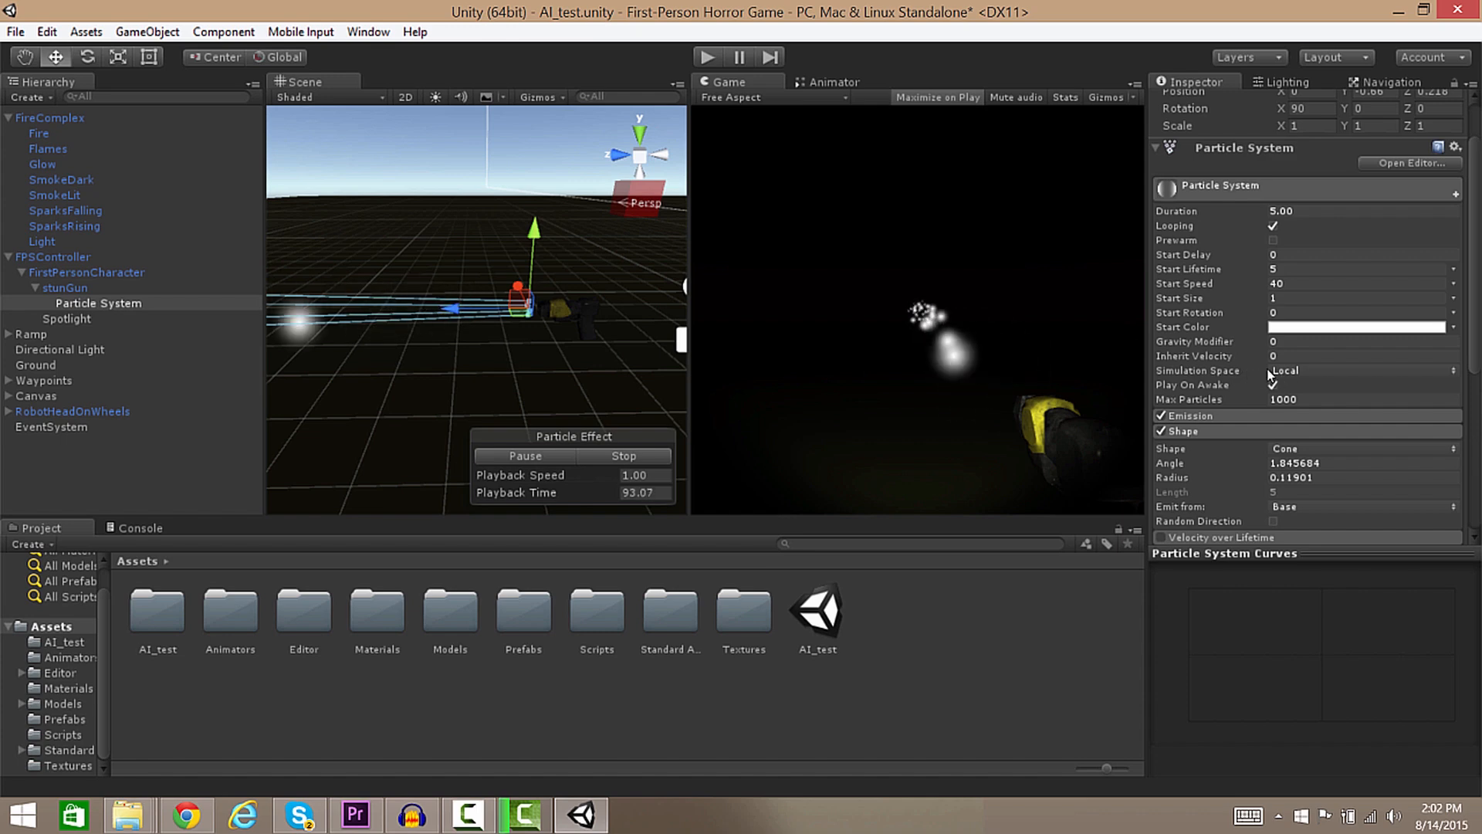
{"action": "left_click", "coordinate": [1293, 372]}
Set the particles' Simulation Space to World.
{"action": "left_click", "coordinate": [1282, 387]}
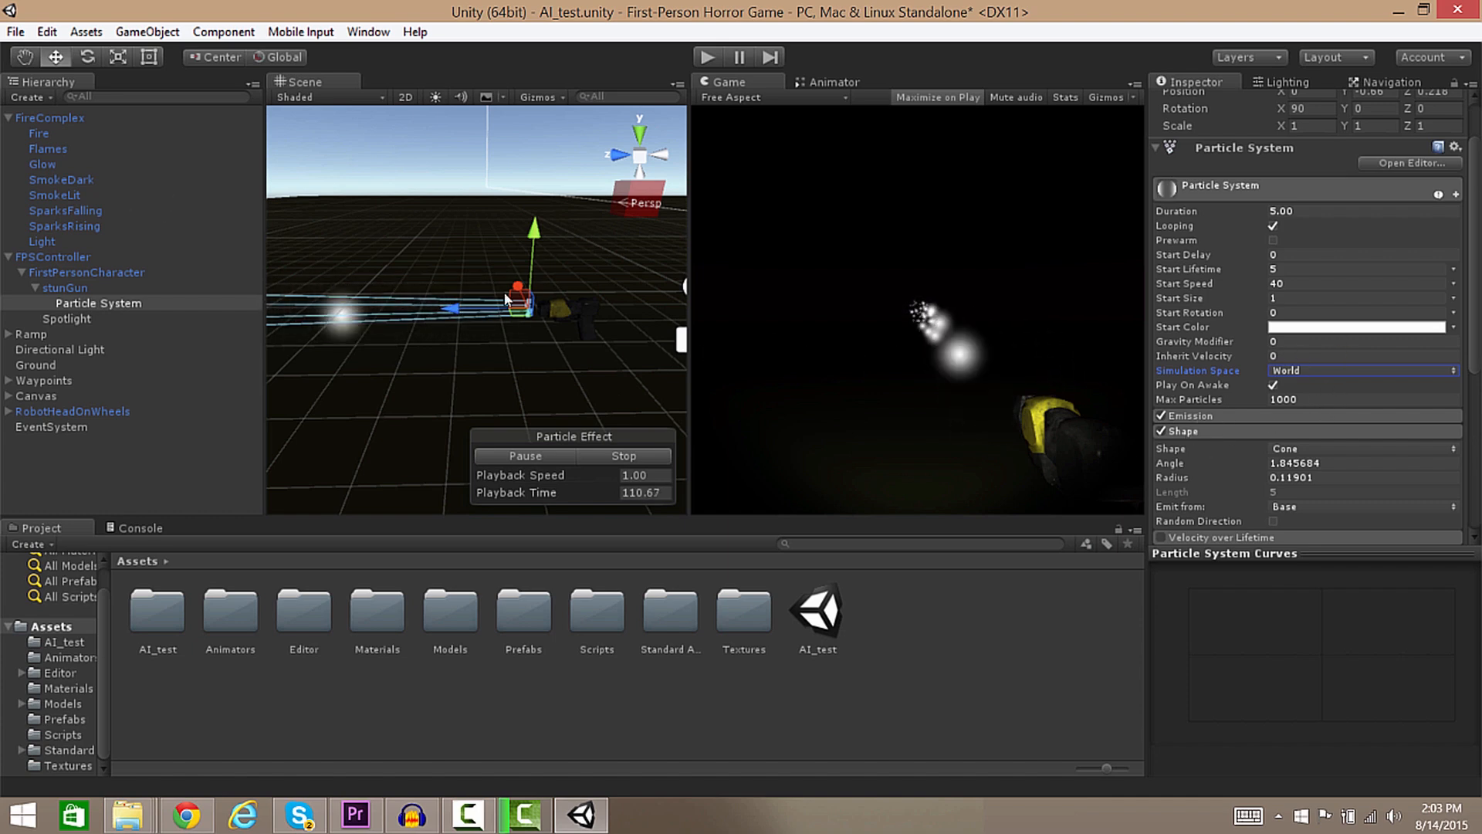
{"action": "left_click_drag", "start_coordinate": [524, 358], "coordinate": [318, 352], "text": "alt"}
{"action": "key", "text": "s"}
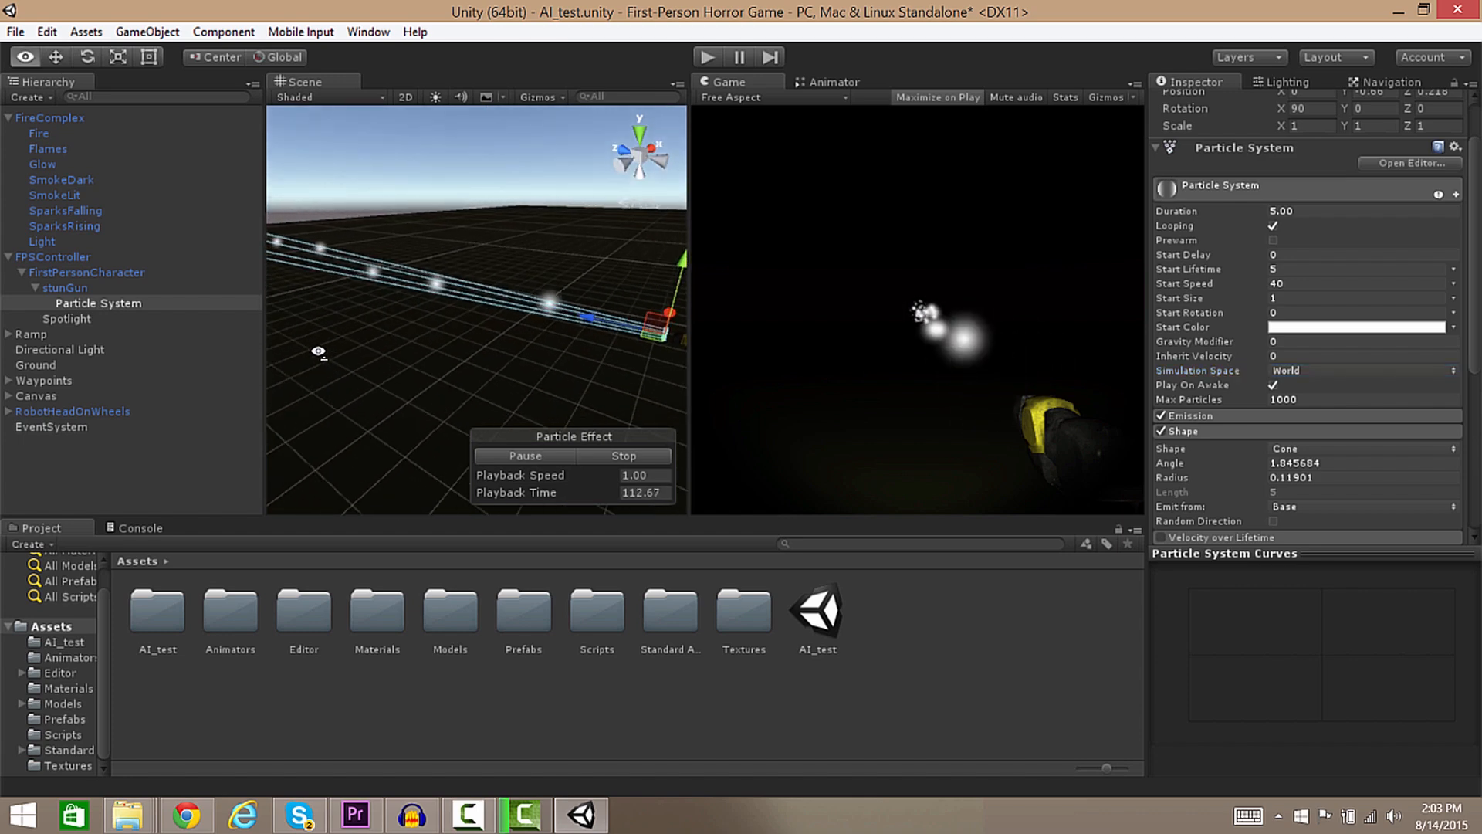
Set the Emission Rate to 5 and Start Speed to 45.
{"action": "left_click", "coordinate": [1193, 415]}
{"action": "double_click", "coordinate": [1291, 432]}
{"action": "type", "text": "5"}
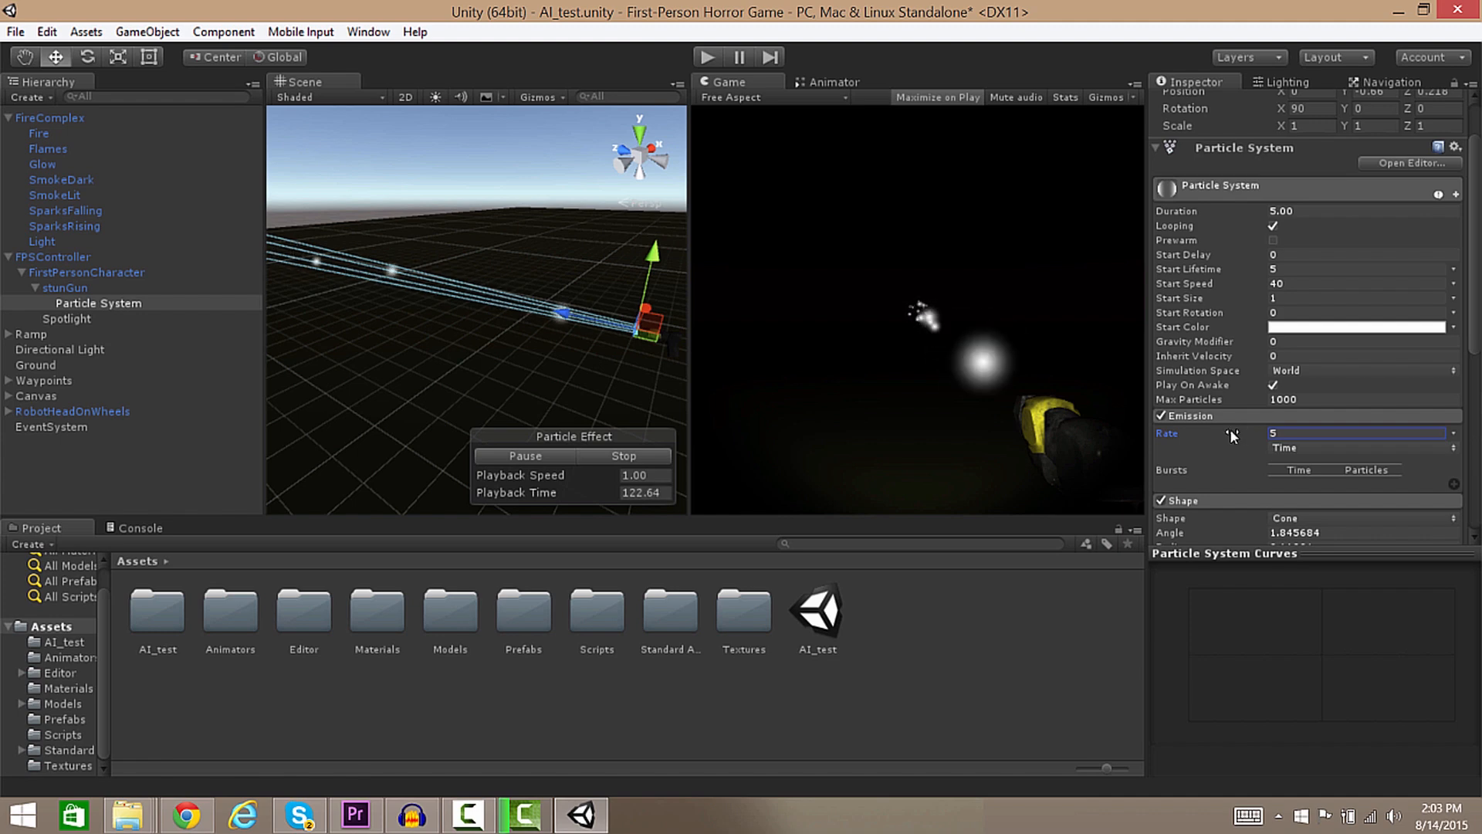
{"action": "left_click", "coordinate": [1290, 284]}
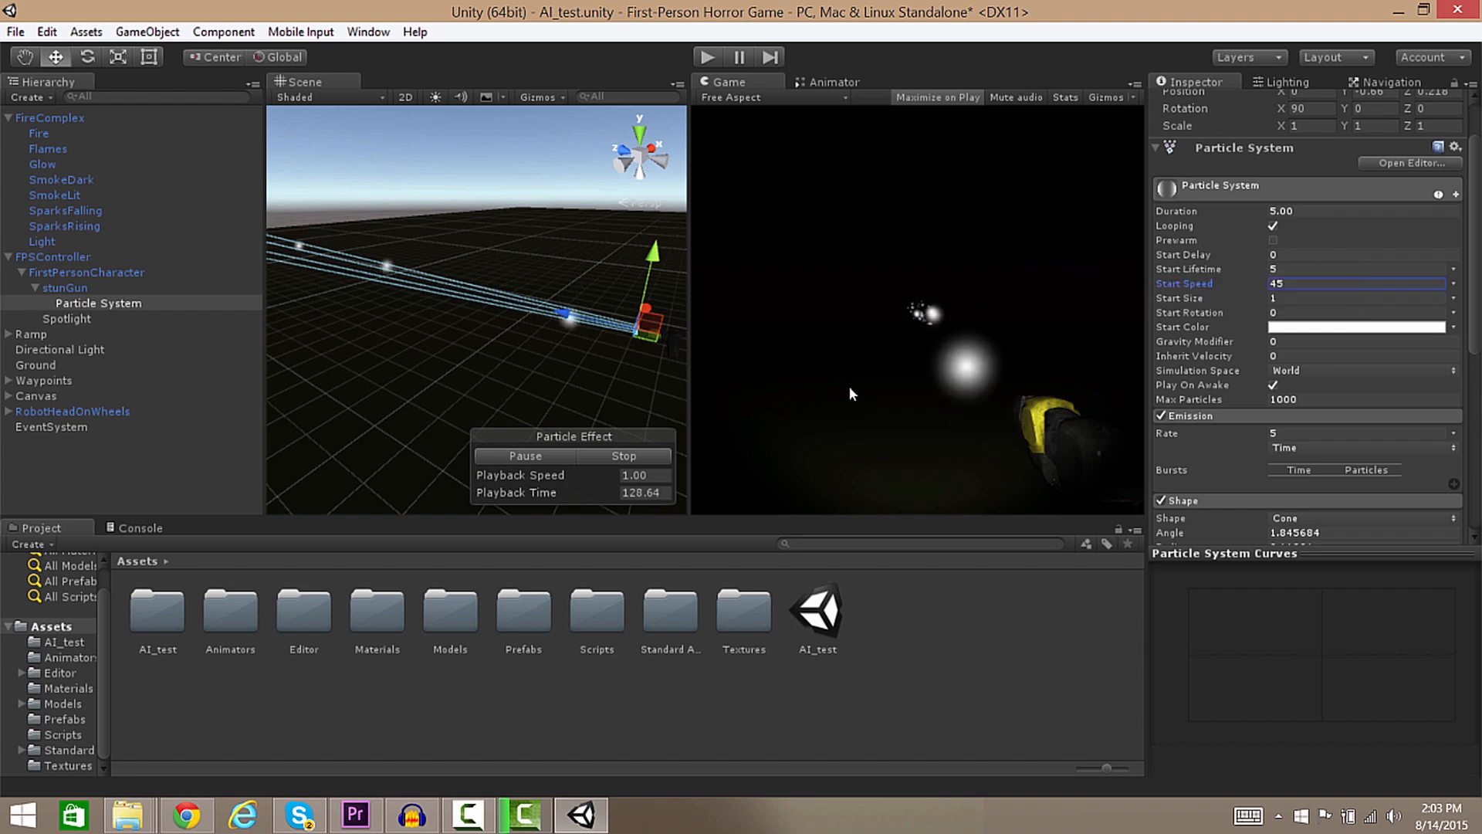
{"action": "scroll", "coordinate": [1477, 255], "scroll_direction": "down", "scroll_amount": 10}
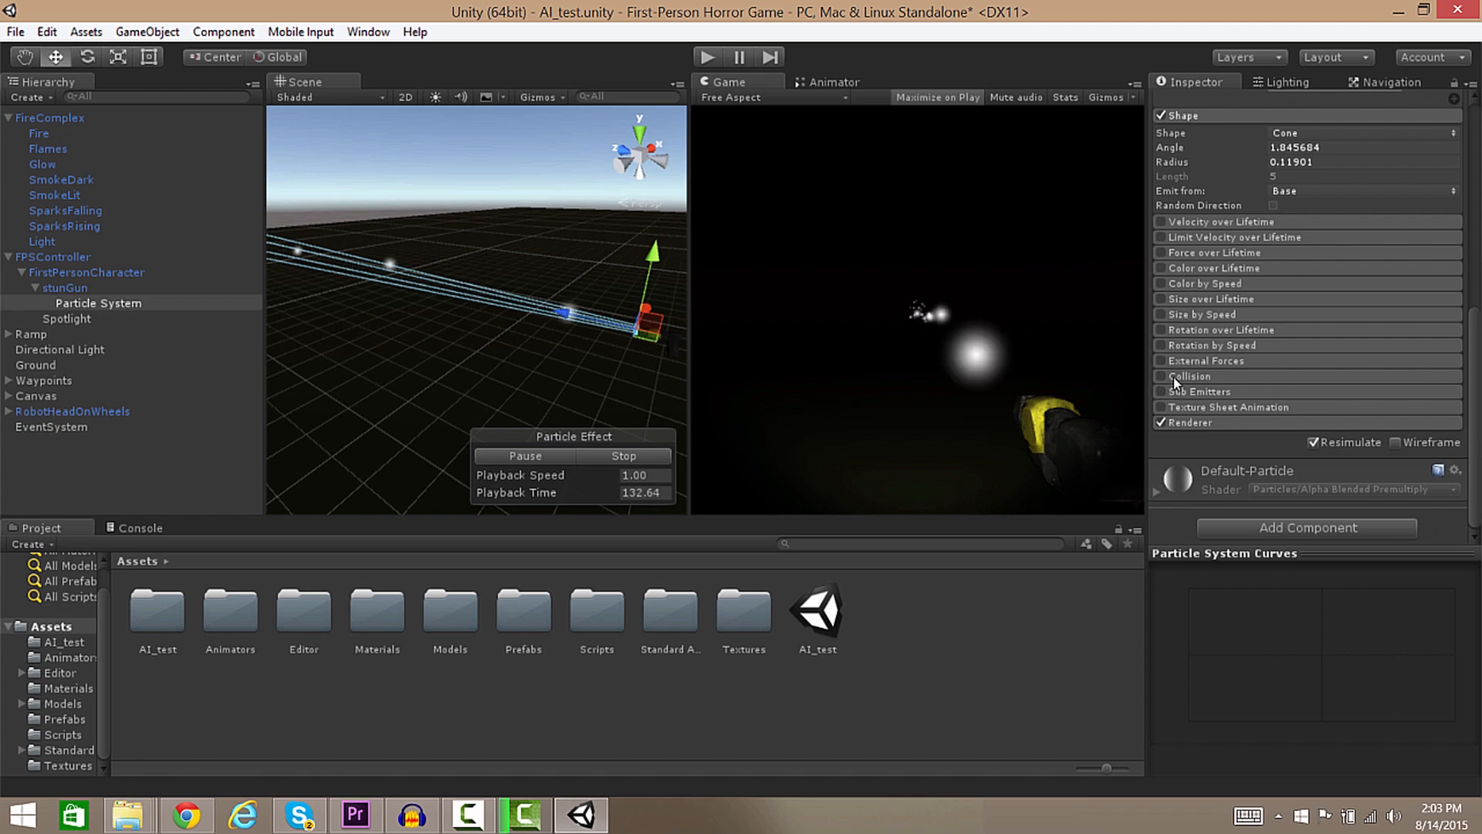
Enable the Collision module with its type set to World.
{"action": "left_click", "coordinate": [1173, 376]}
{"action": "left_click", "coordinate": [1160, 376]}
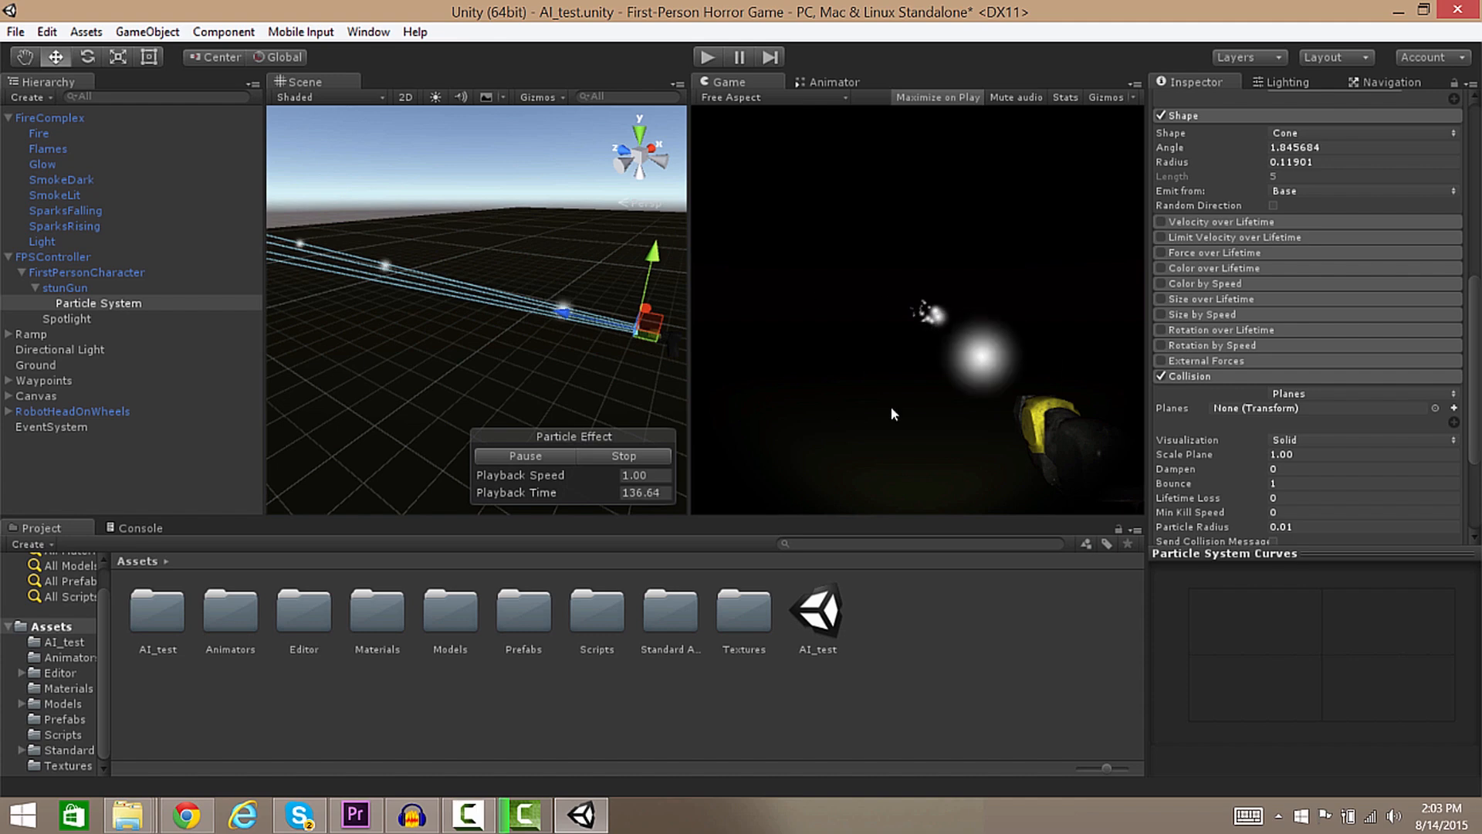
{"action": "scroll", "coordinate": [1476, 395], "scroll_direction": "down", "scroll_amount": 3}
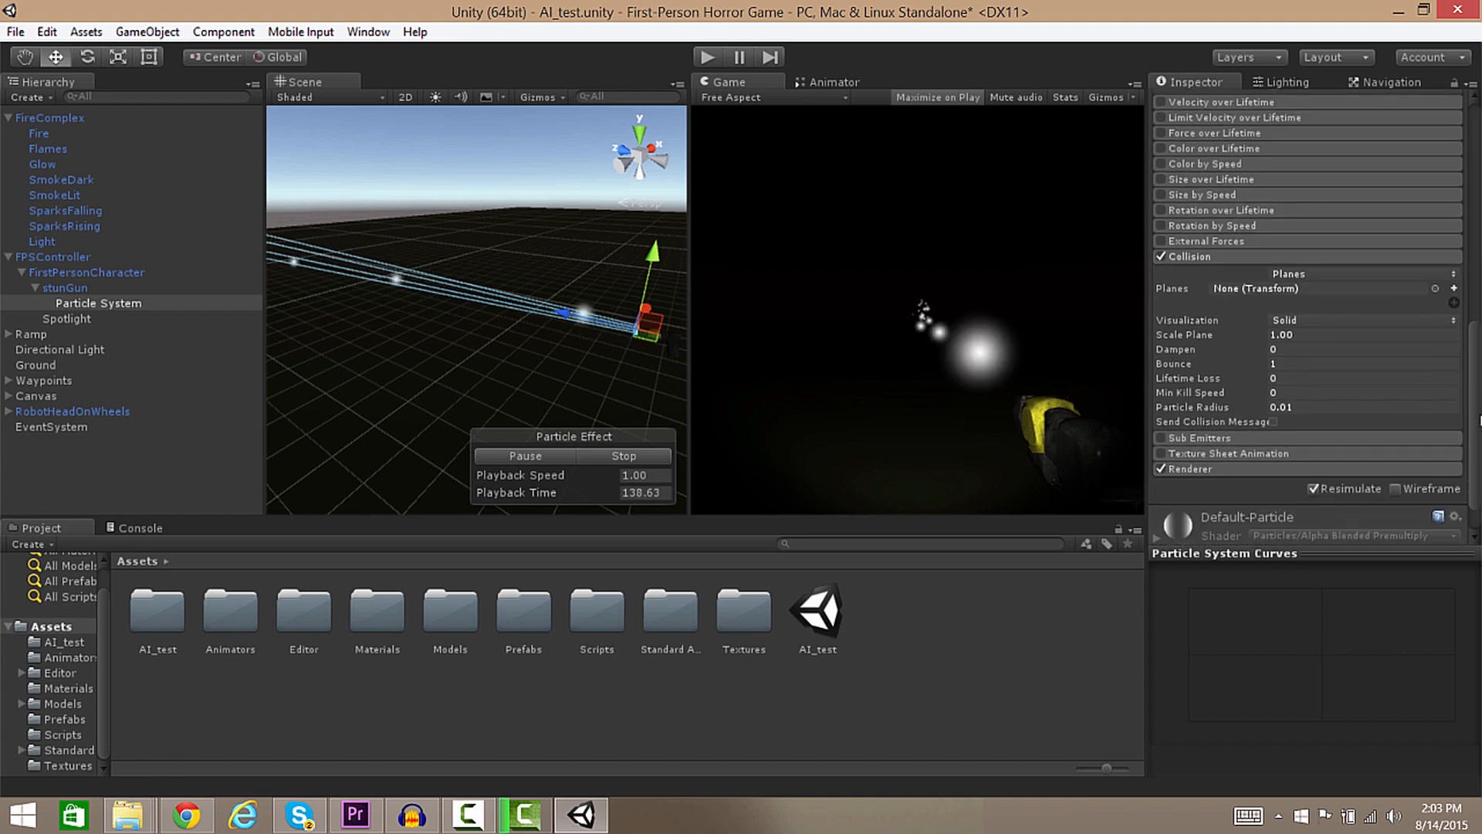
{"action": "left_click", "coordinate": [1295, 276]}
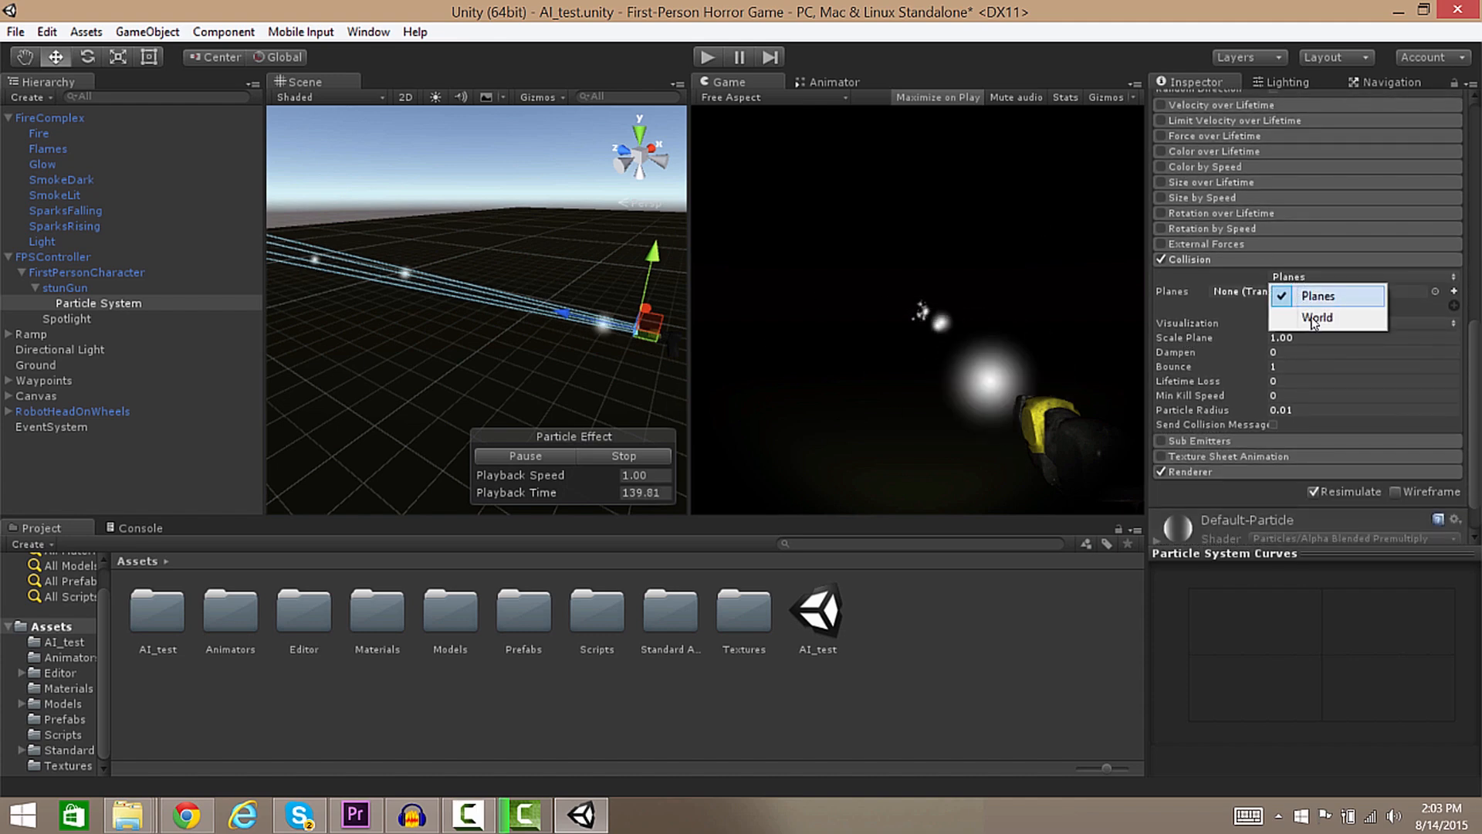
{"action": "left_click", "coordinate": [1326, 317]}
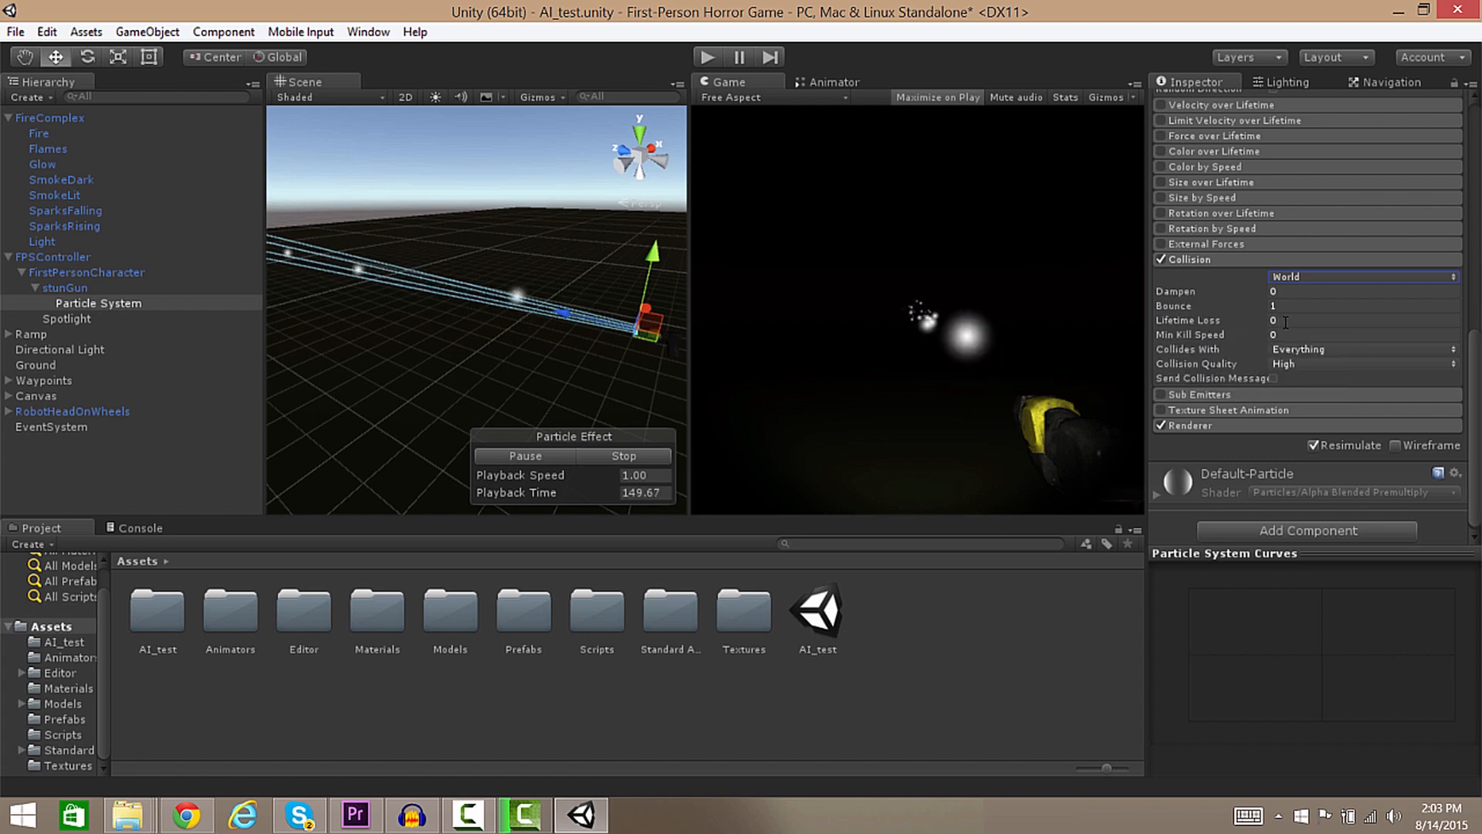
Set collision Lifetime Loss to 1 and turn on Send Collision Messages.
{"action": "type", "text": "1"}
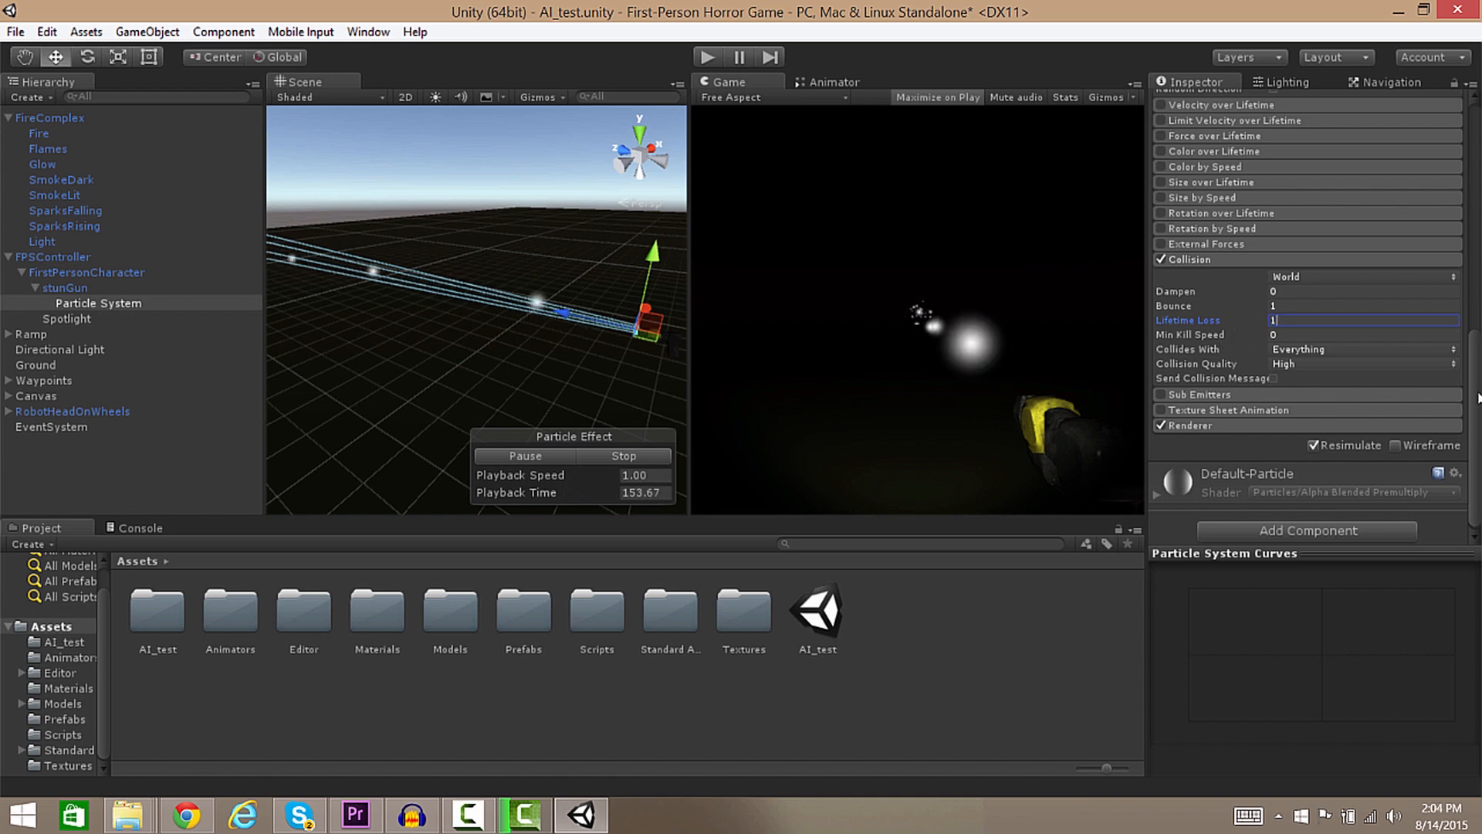
{"action": "left_click", "coordinate": [1272, 379]}
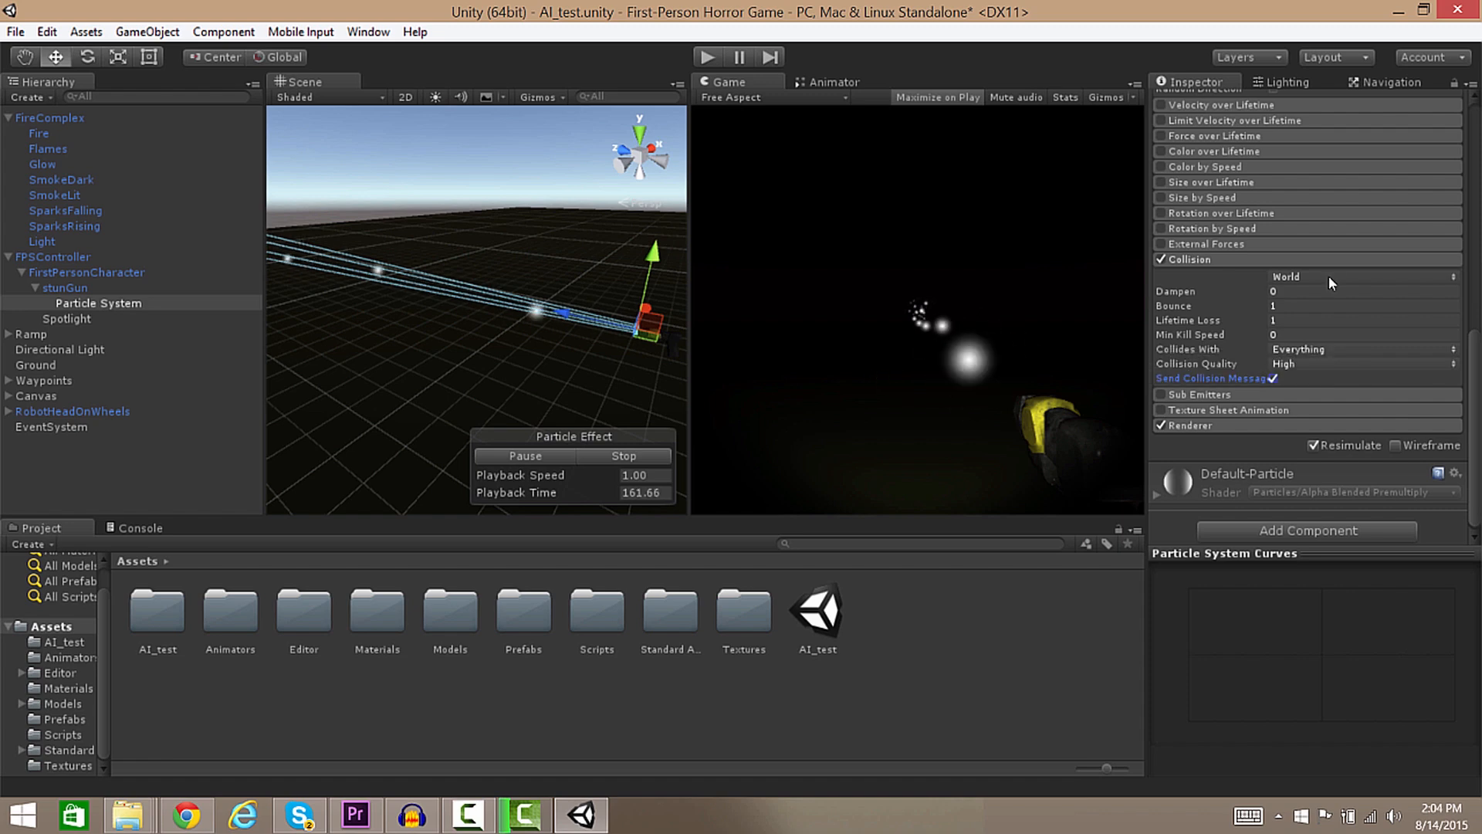
{"action": "left_click_drag", "start_coordinate": [1475, 351], "coordinate": [1479, 432]}
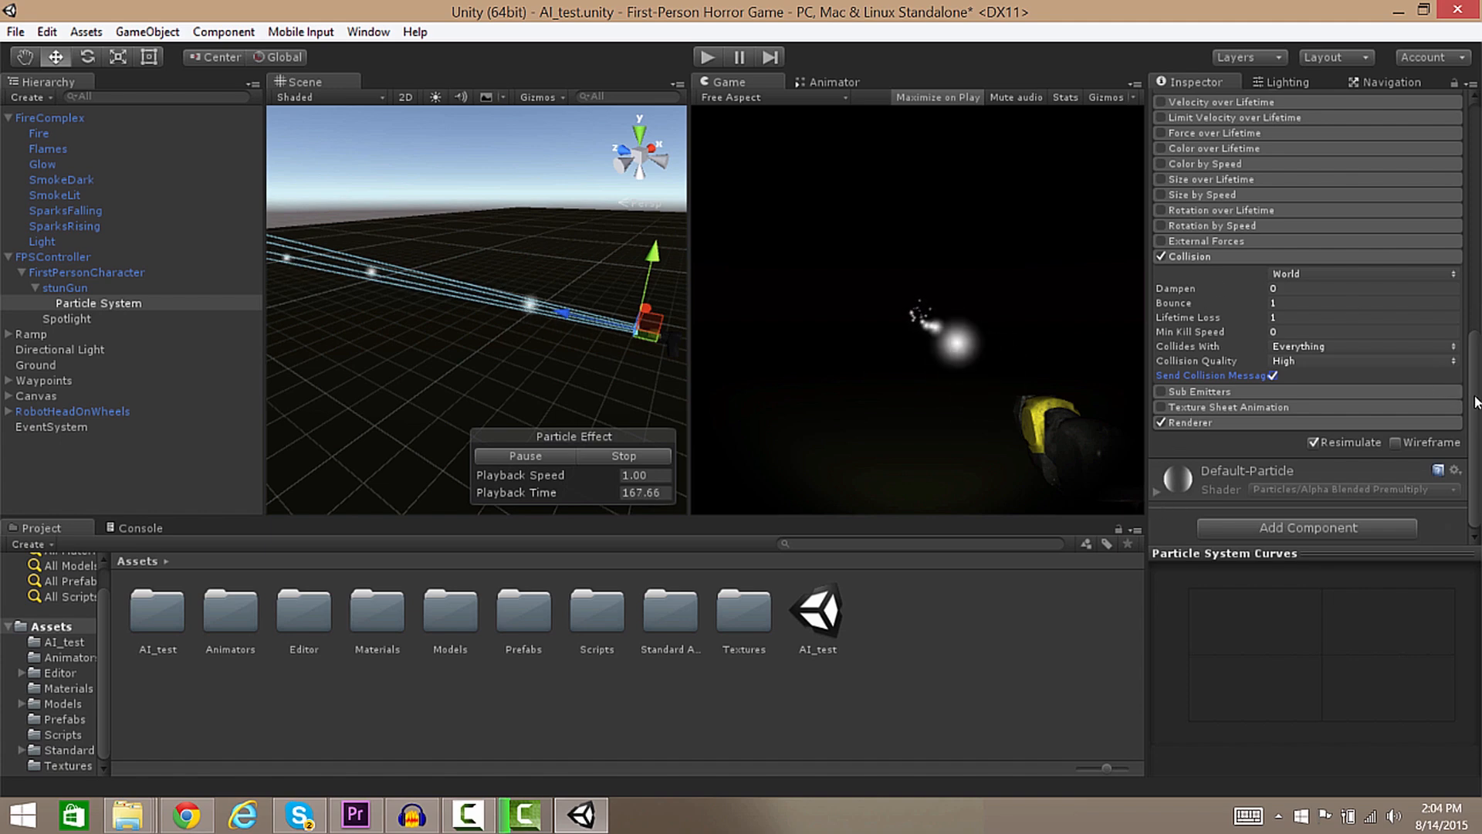
{"action": "scroll", "coordinate": [1331, 321], "scroll_direction": "up", "scroll_amount": 5}
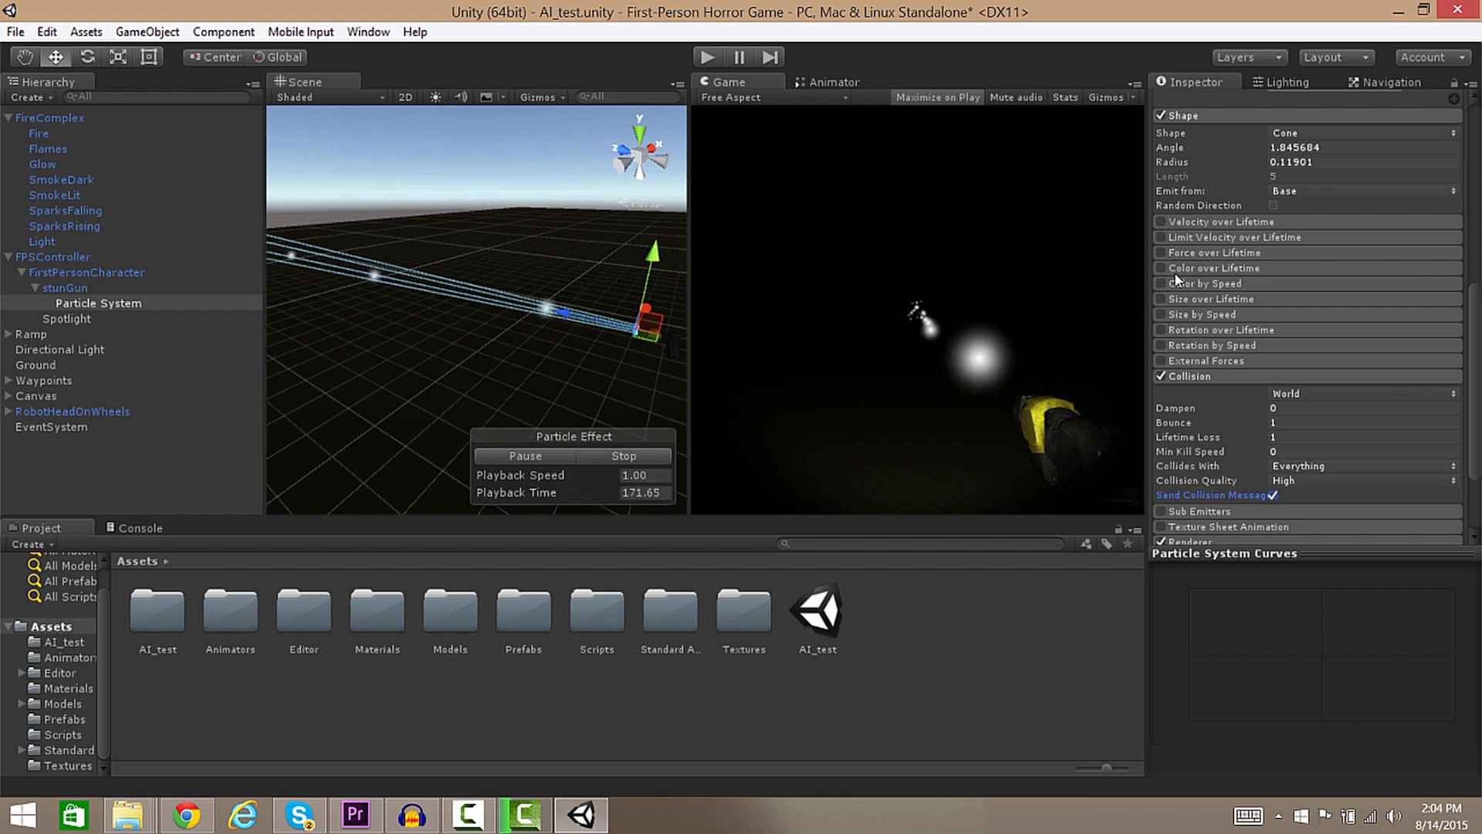
Enable Color over Lifetime and set the gradient's start color to light blue 909FE8.
{"action": "left_click", "coordinate": [1186, 268]}
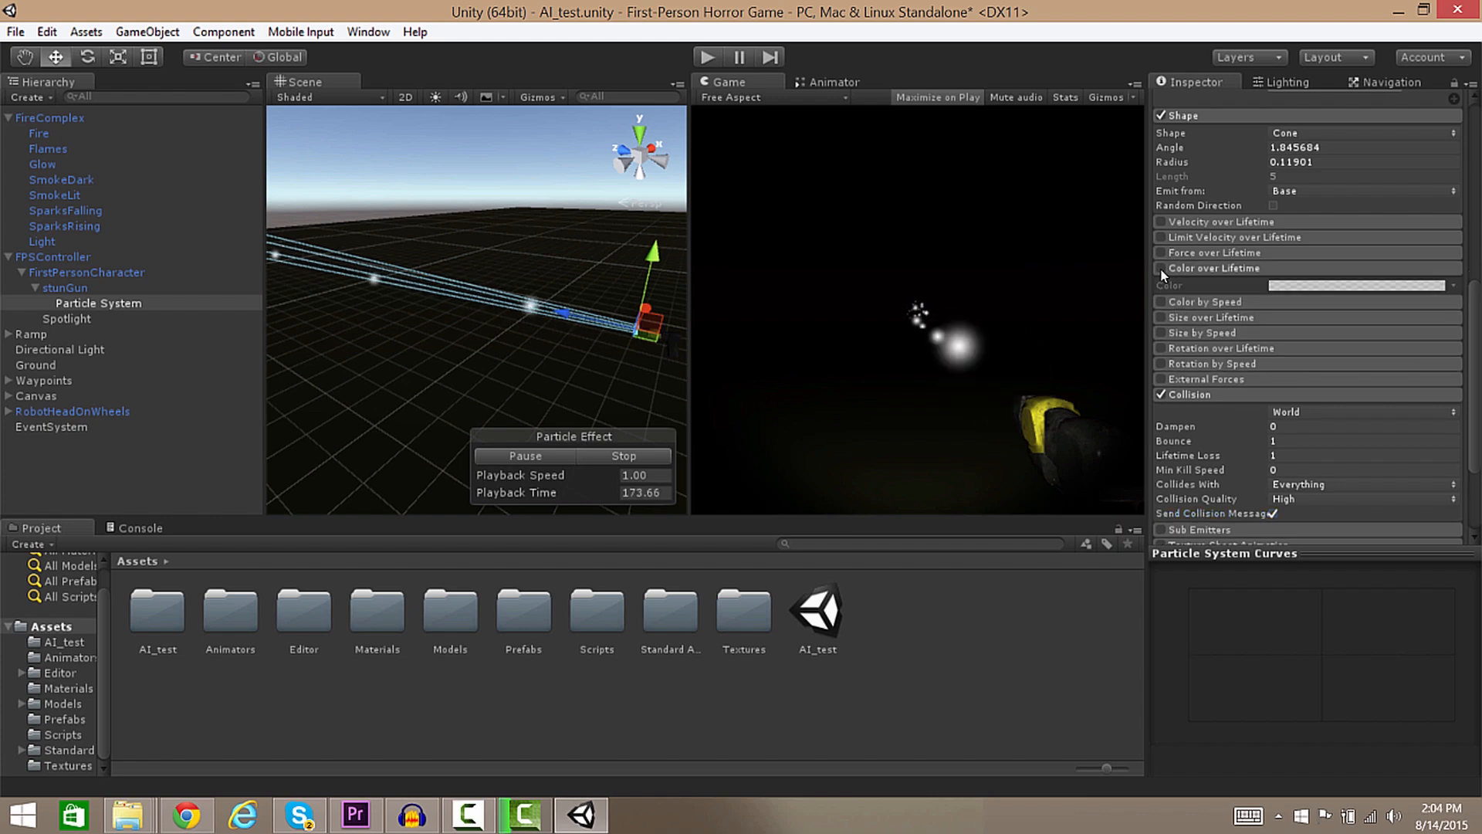
{"action": "left_click", "coordinate": [1161, 269]}
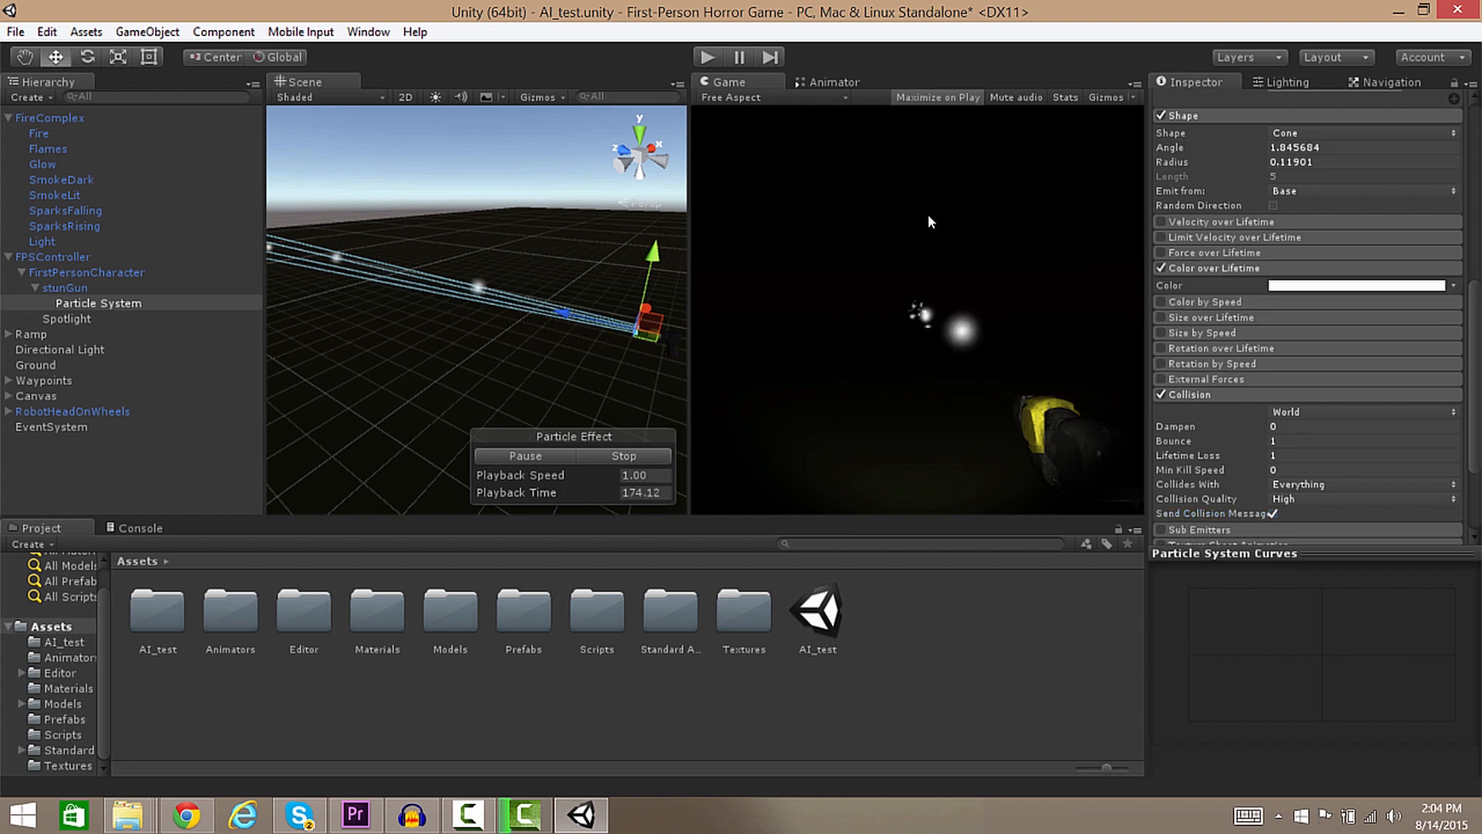
{"action": "left_click", "coordinate": [1319, 291]}
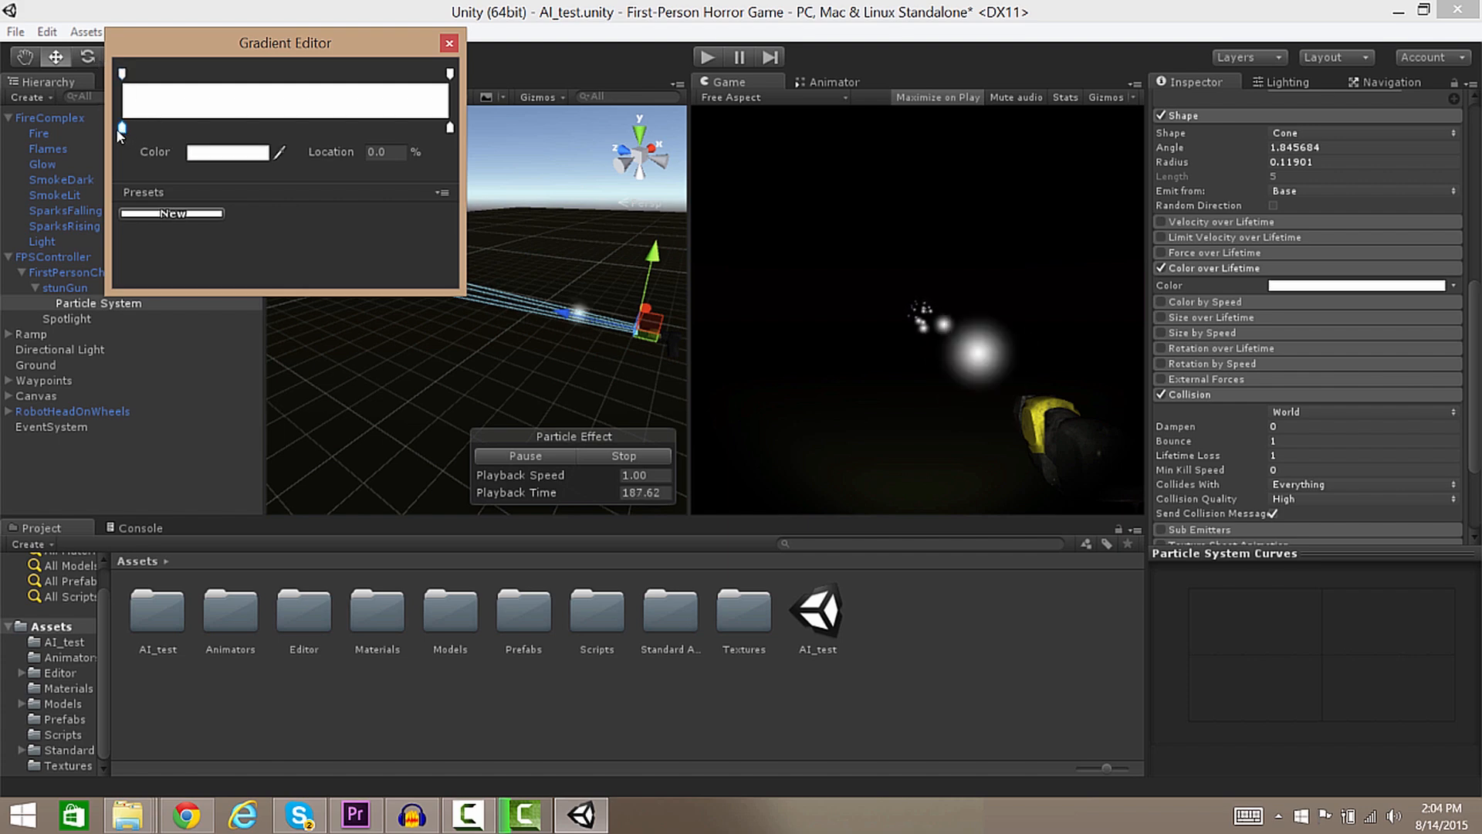
{"action": "left_click", "coordinate": [203, 153]}
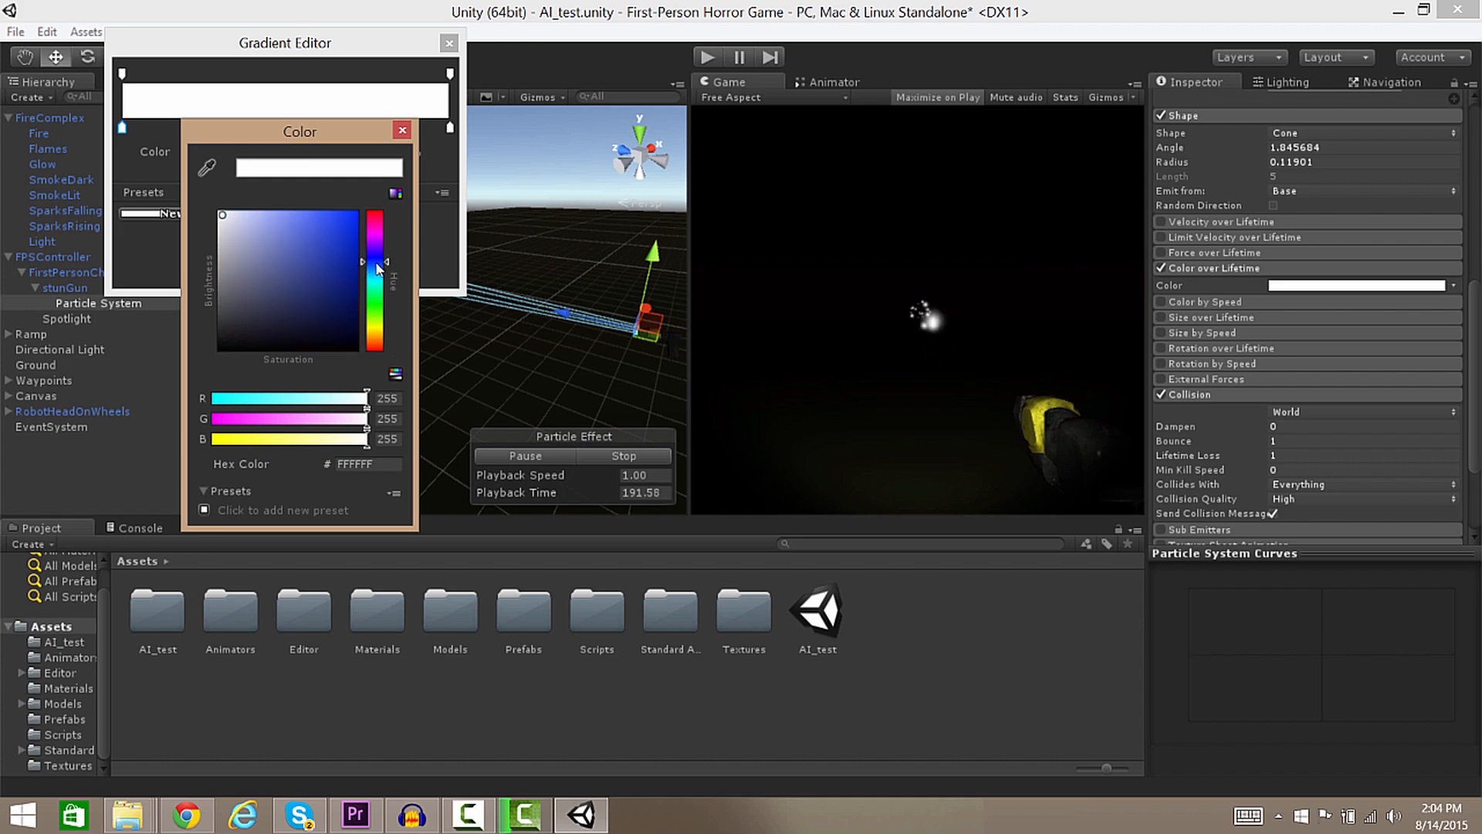
{"action": "mouse_move", "coordinate": [335, 261]}
{"action": "left_mouse_down"}
{"action": "mouse_move", "coordinate": [331, 239]}
{"action": "mouse_move", "coordinate": [286, 224]}
{"action": "left_mouse_up"}
{"action": "left_click_drag", "start_coordinate": [273, 220], "coordinate": [273, 226]}
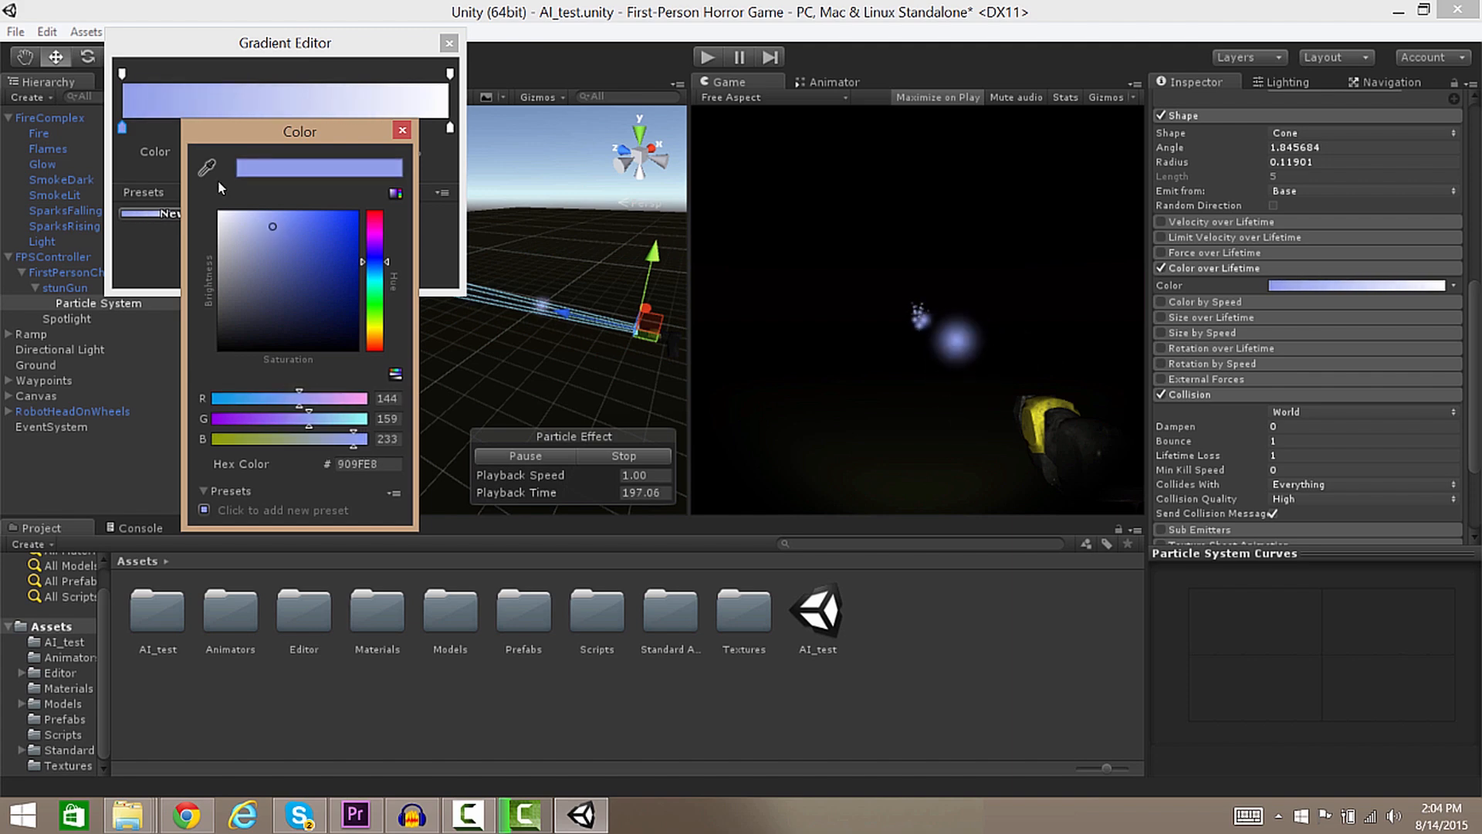
{"action": "left_click", "coordinate": [403, 131]}
Set the gradient's end color key to pale blue CCD7F8.
{"action": "left_click", "coordinate": [451, 74]}
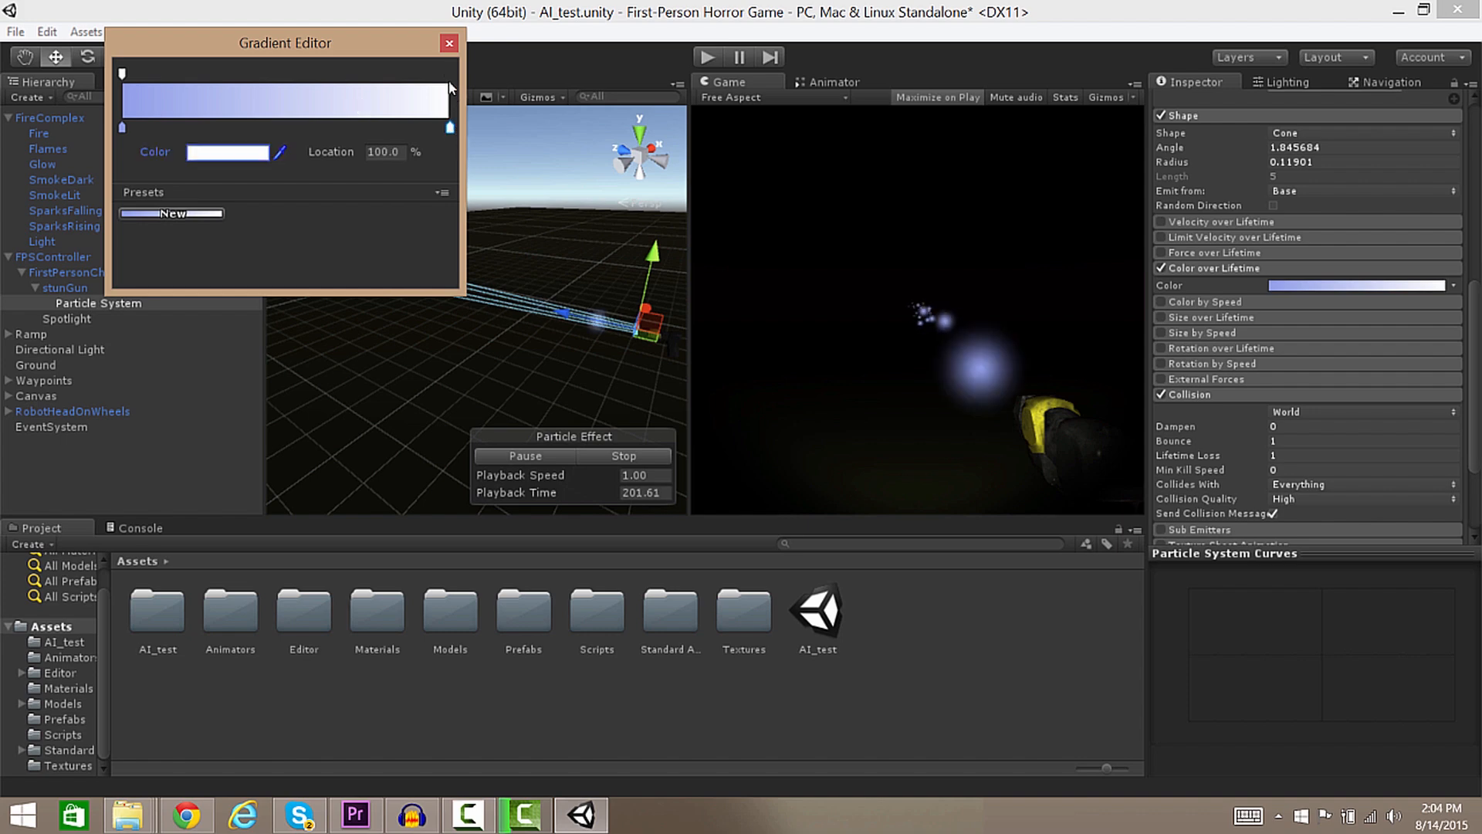
{"action": "left_click_drag", "start_coordinate": [451, 74], "coordinate": [452, 71]}
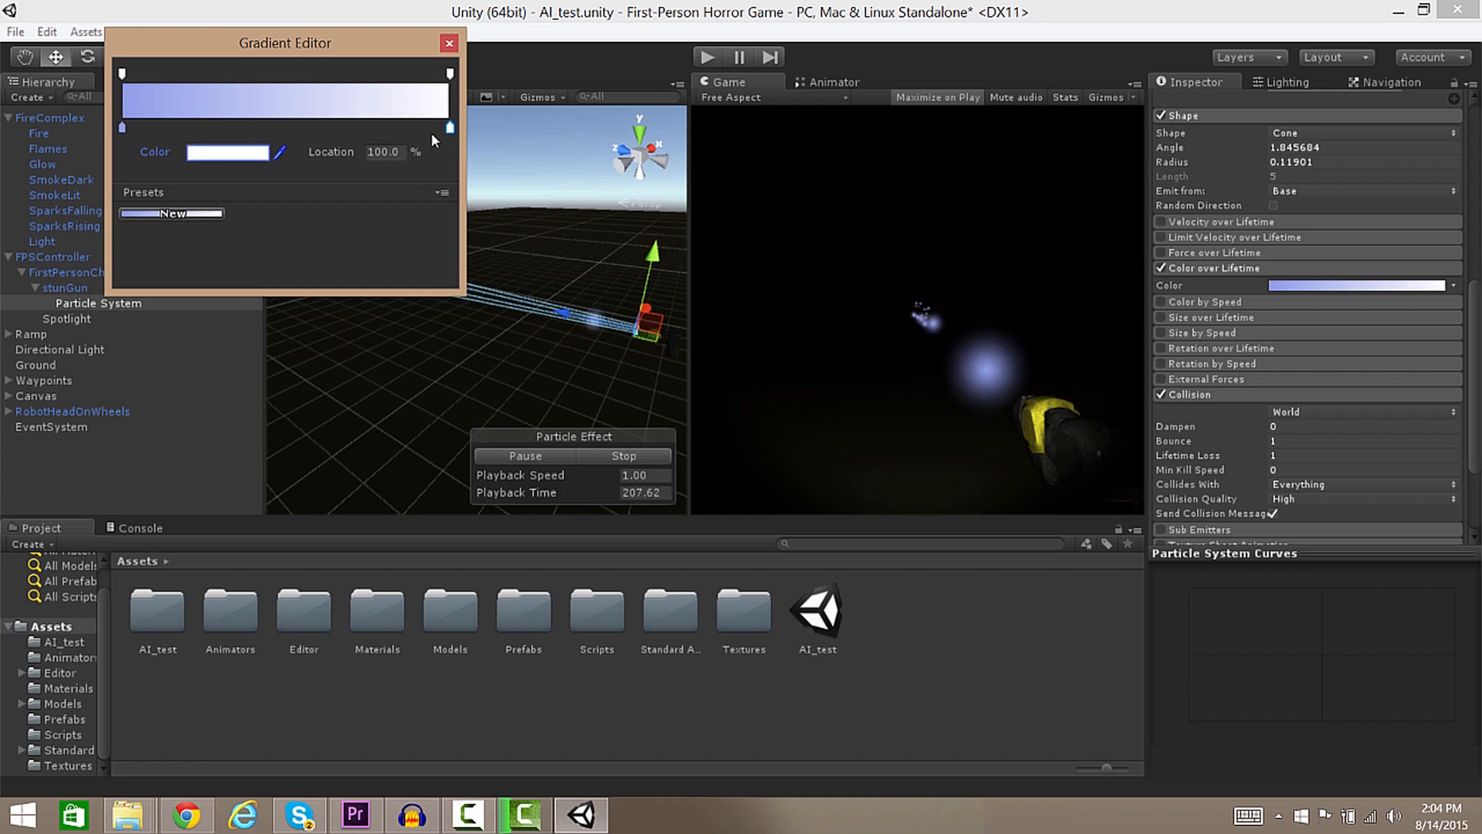
{"action": "left_click", "coordinate": [215, 158]}
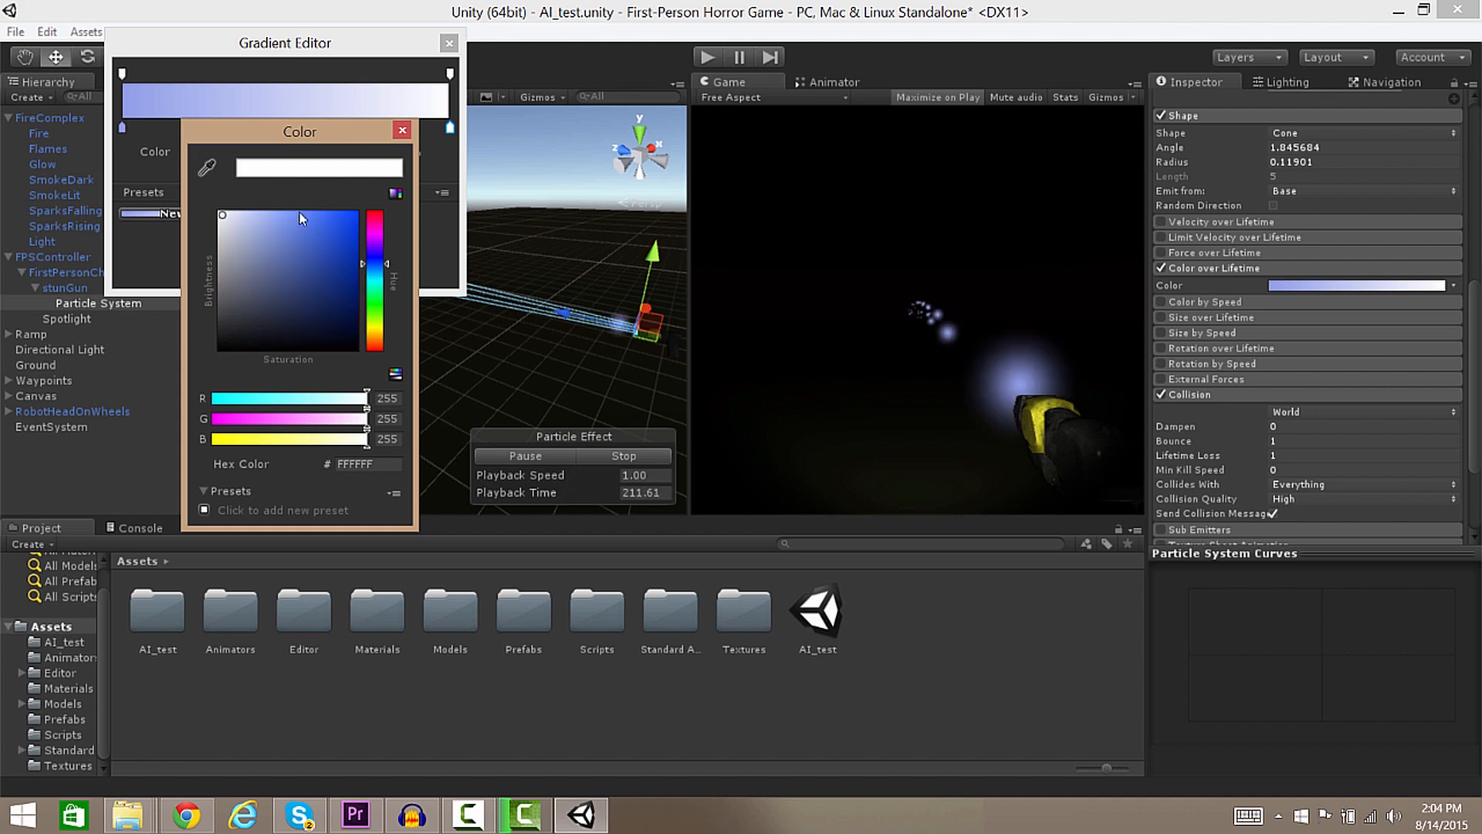
{"action": "left_click_drag", "start_coordinate": [274, 230], "coordinate": [235, 222]}
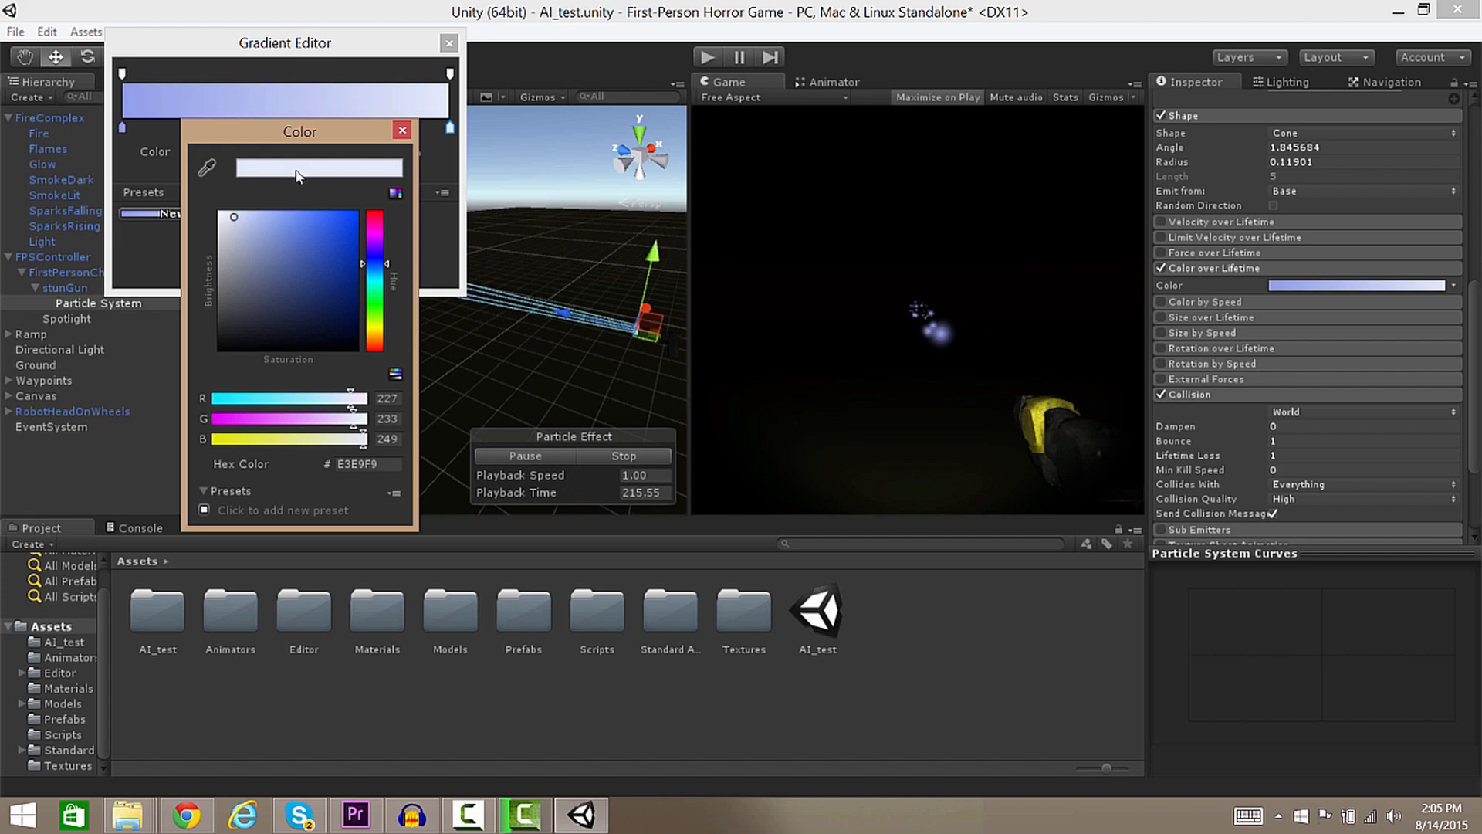
{"action": "left_click", "coordinate": [248, 217]}
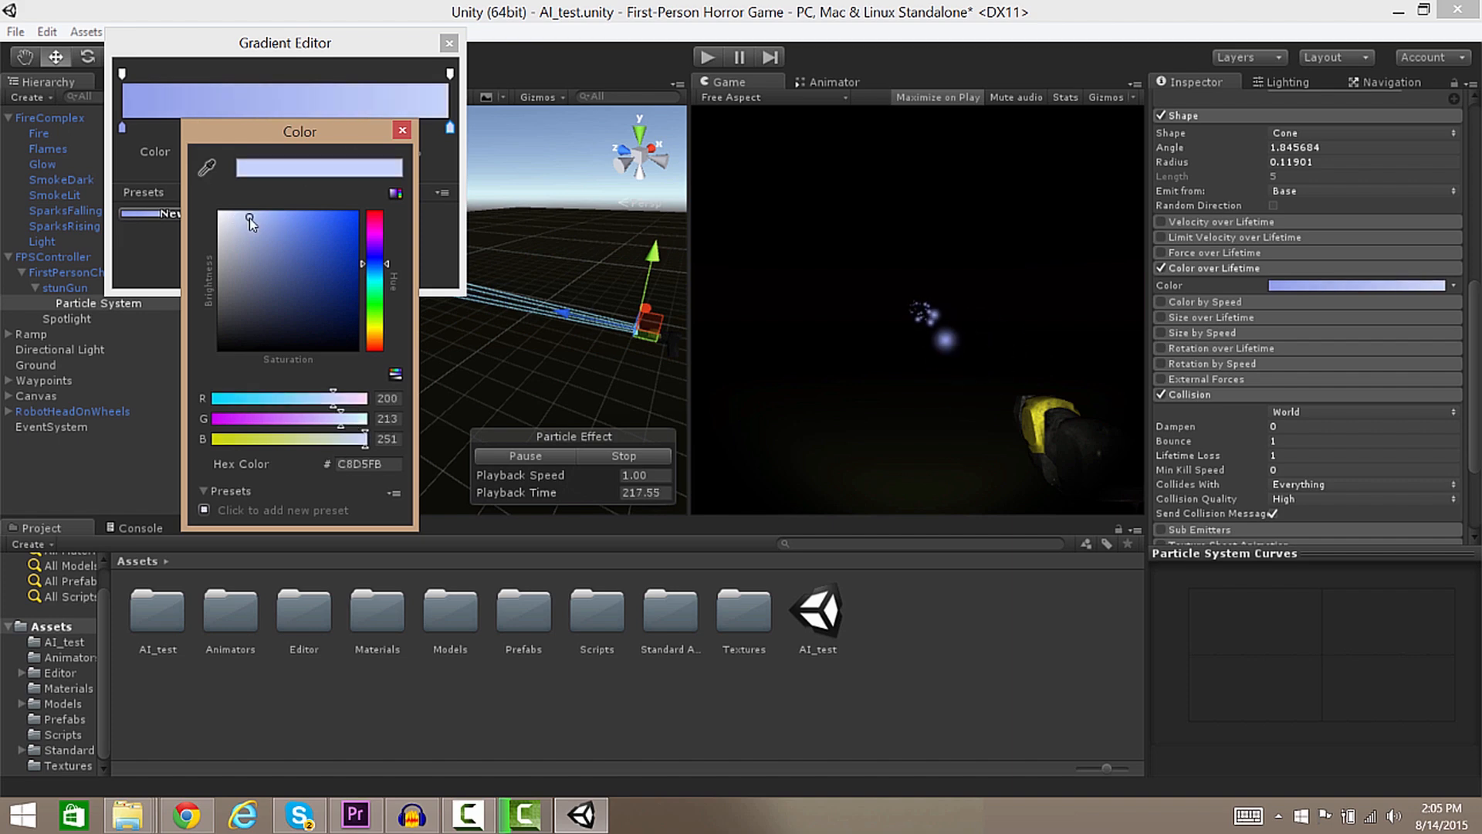
{"action": "left_click", "coordinate": [400, 131]}
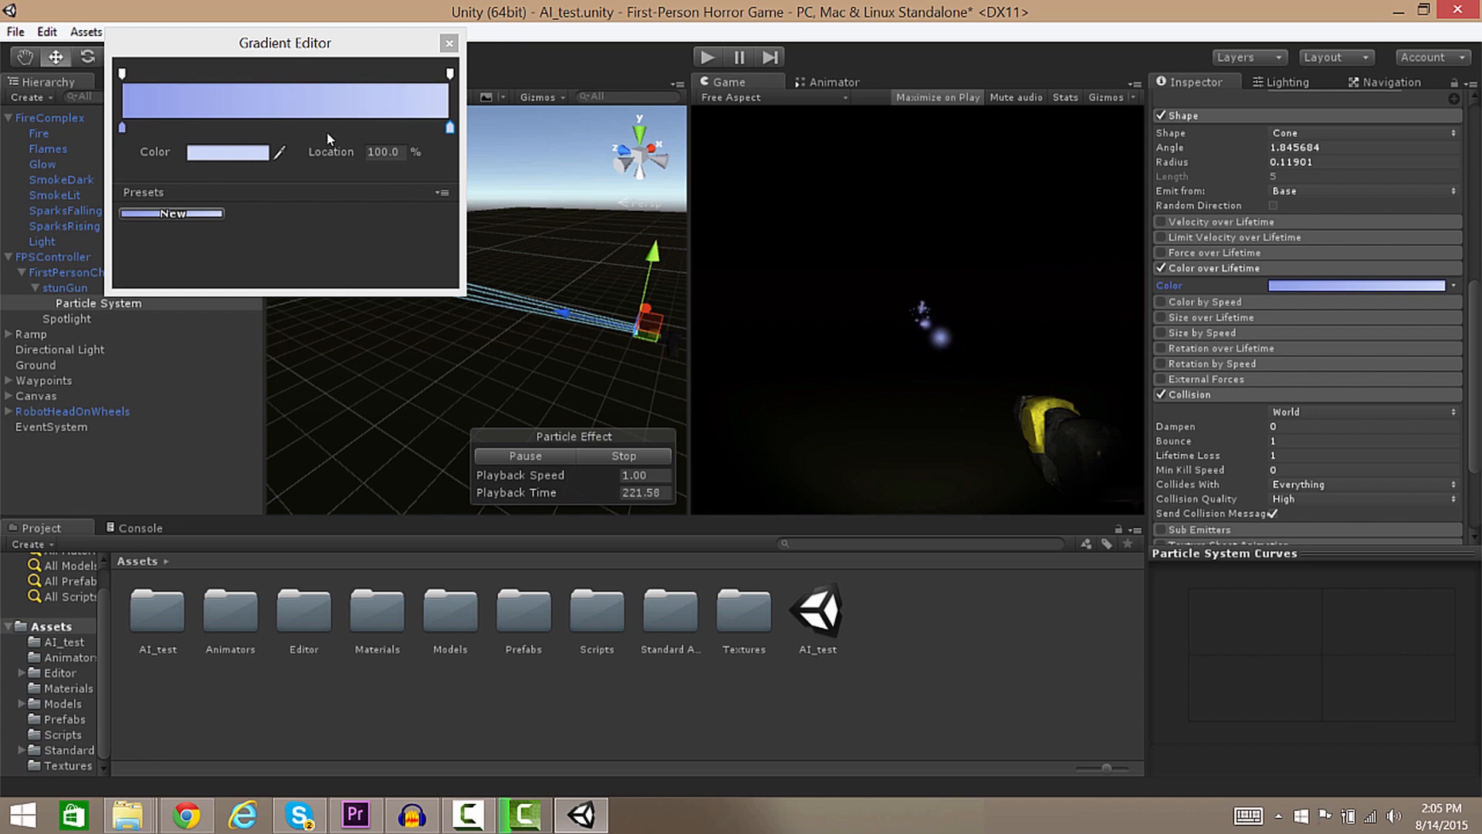
Add an alpha key near 65% and set the end alpha to 0.
{"action": "left_click", "coordinate": [372, 74]}
{"action": "left_click_drag", "start_coordinate": [338, 73], "coordinate": [336, 73]}
{"action": "left_click", "coordinate": [450, 74]}
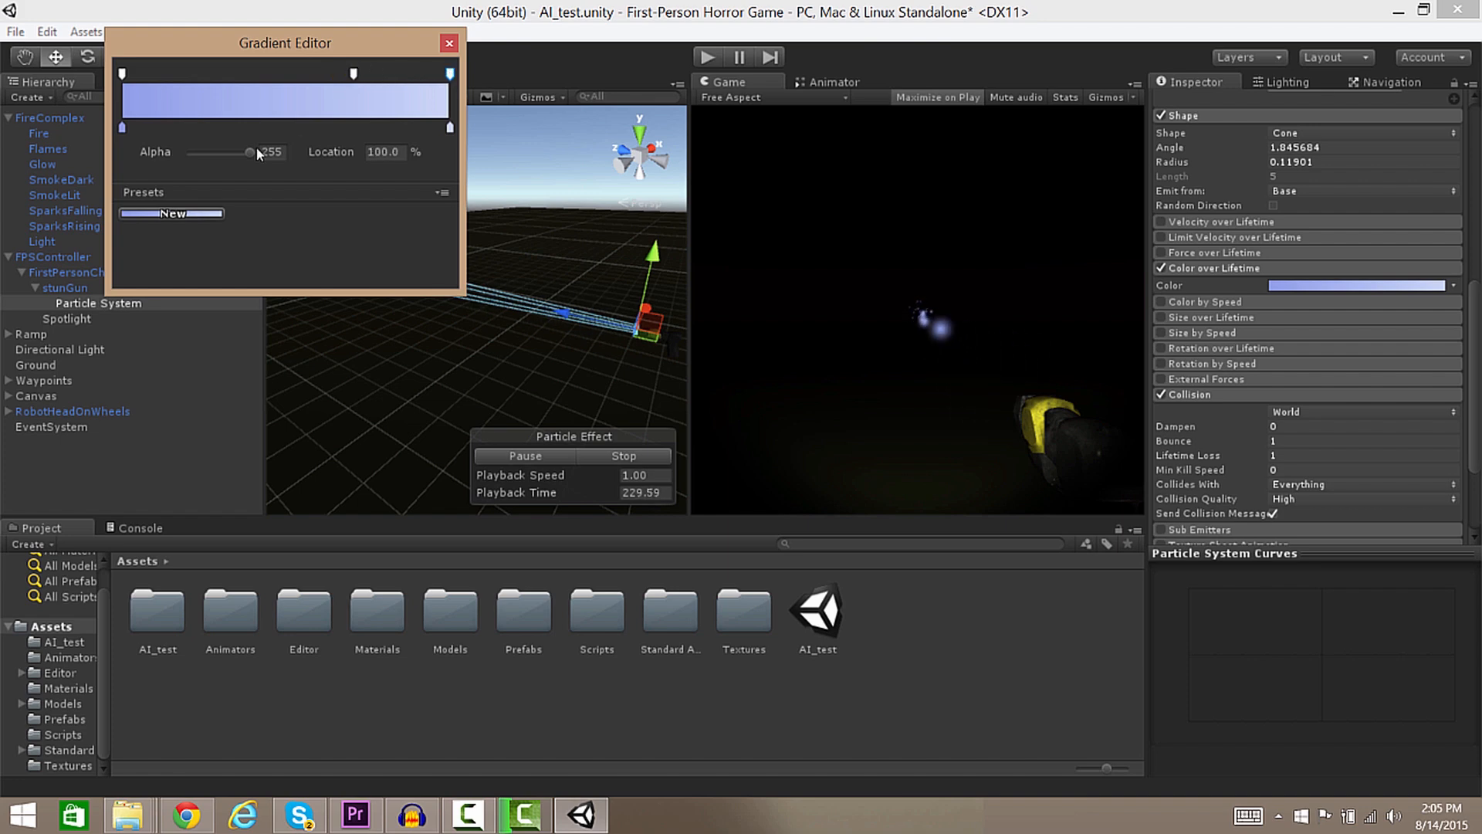
{"action": "left_click_drag", "start_coordinate": [249, 152], "coordinate": [2, 170]}
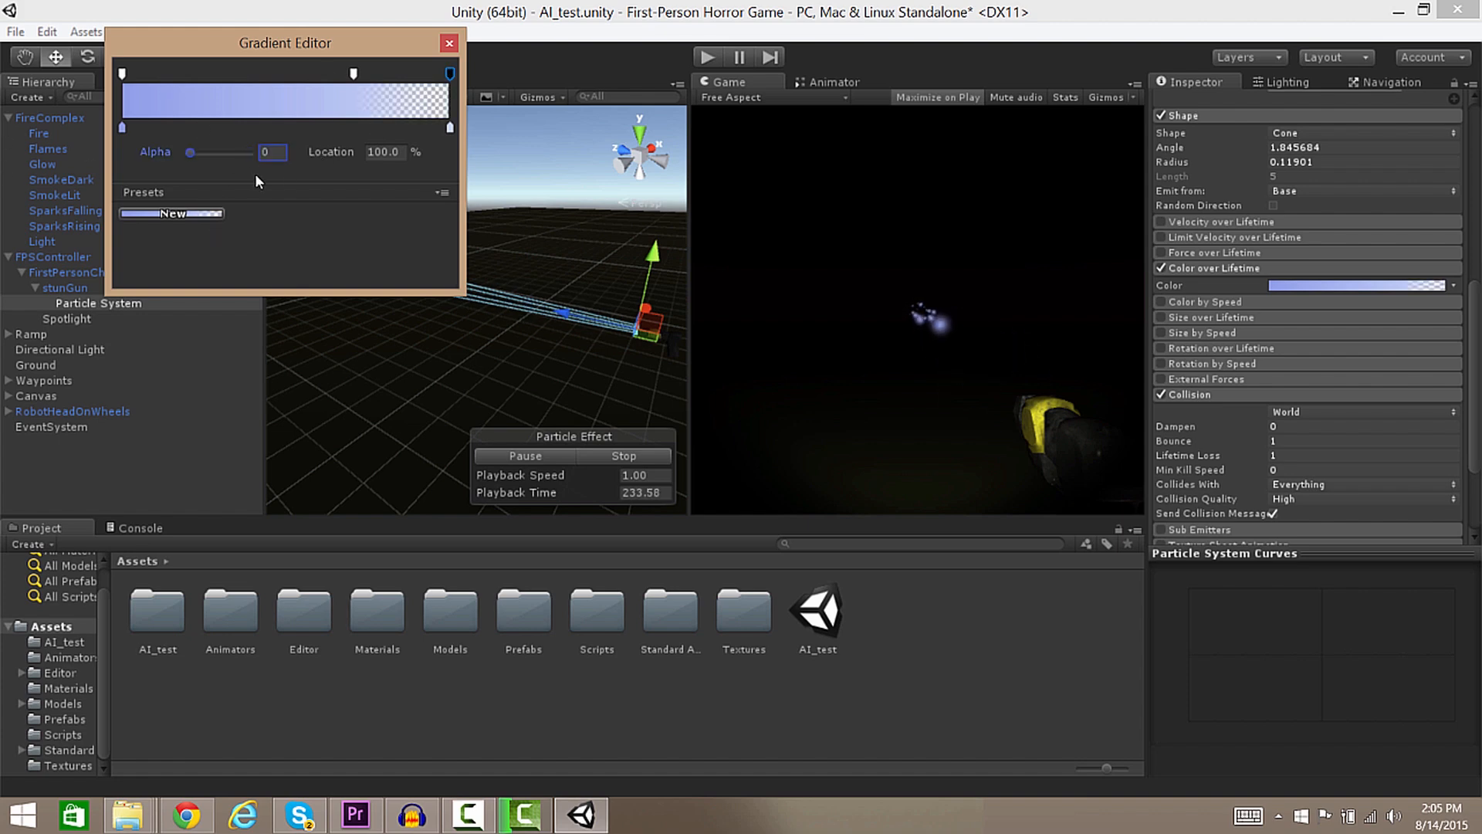
{"action": "left_click", "coordinate": [450, 43]}
{"action": "right_click_drag", "start_coordinate": [456, 256], "coordinate": [316, 243]}
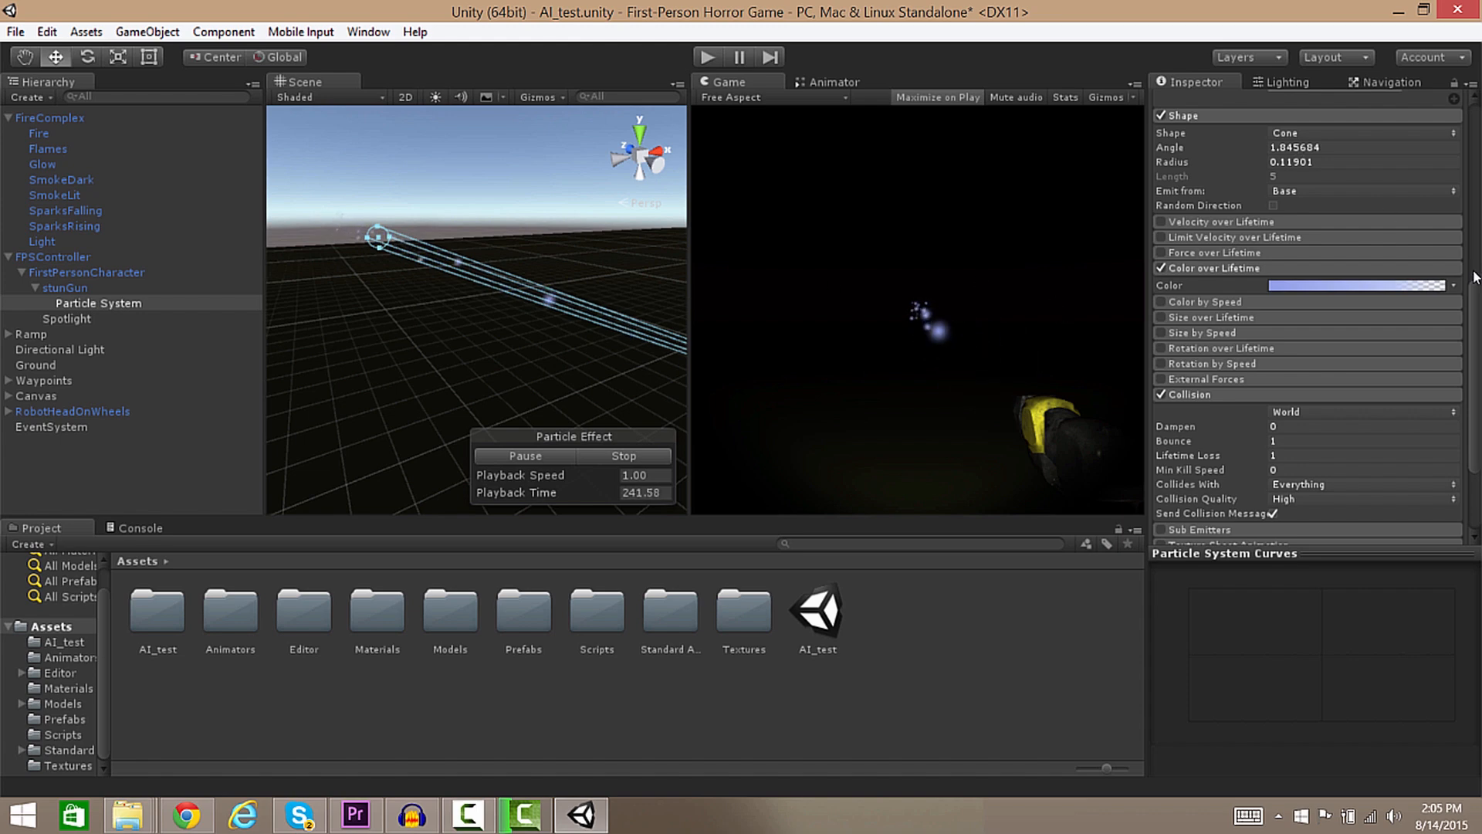
{"action": "scroll", "coordinate": [1186, 132], "scroll_direction": "up", "scroll_amount": 10}
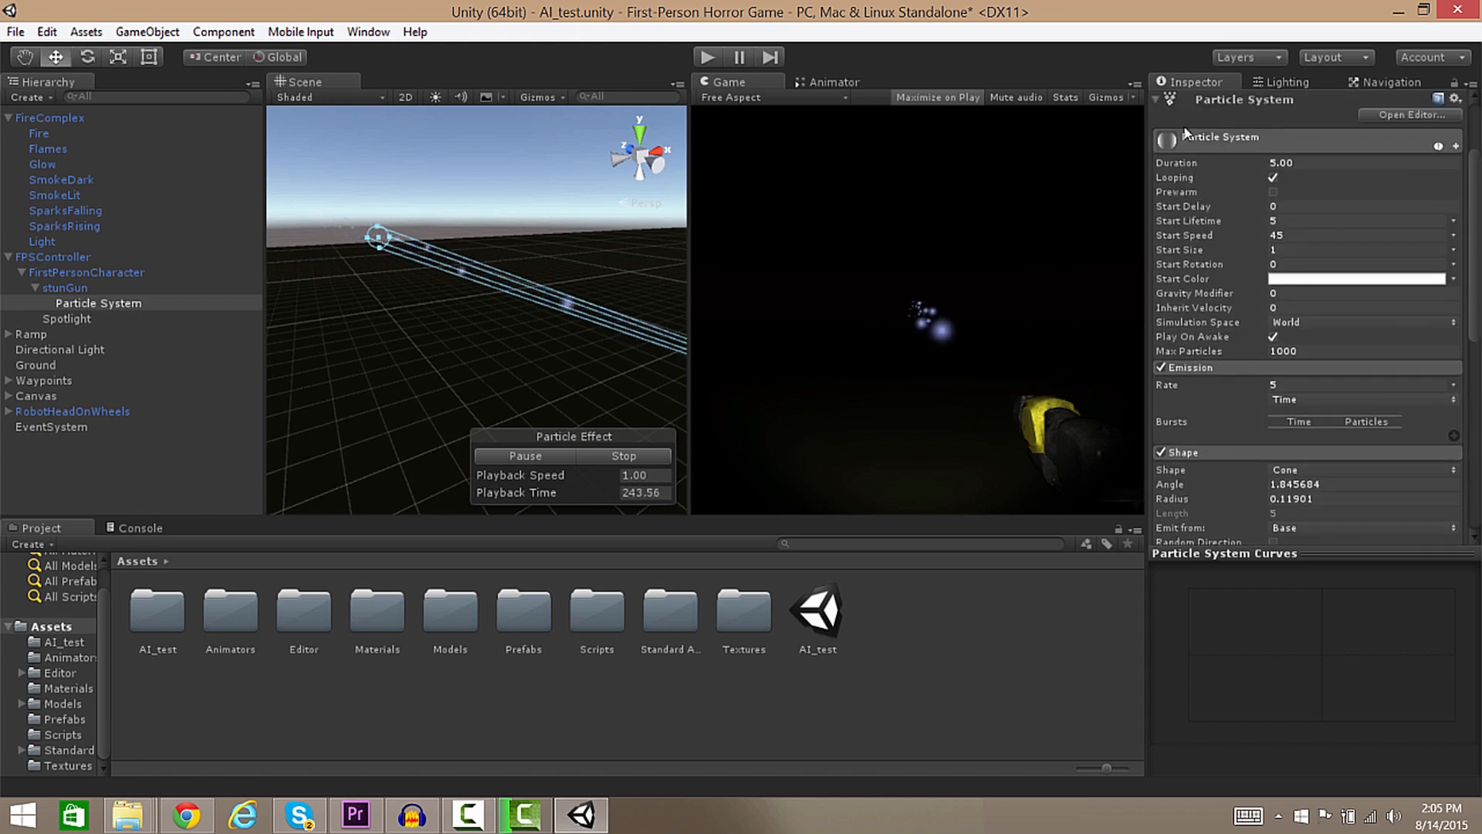
Change Start Lifetime from 5 to 0.5 and inspect the shorter beam around the gun.
{"action": "left_click", "coordinate": [1285, 221]}
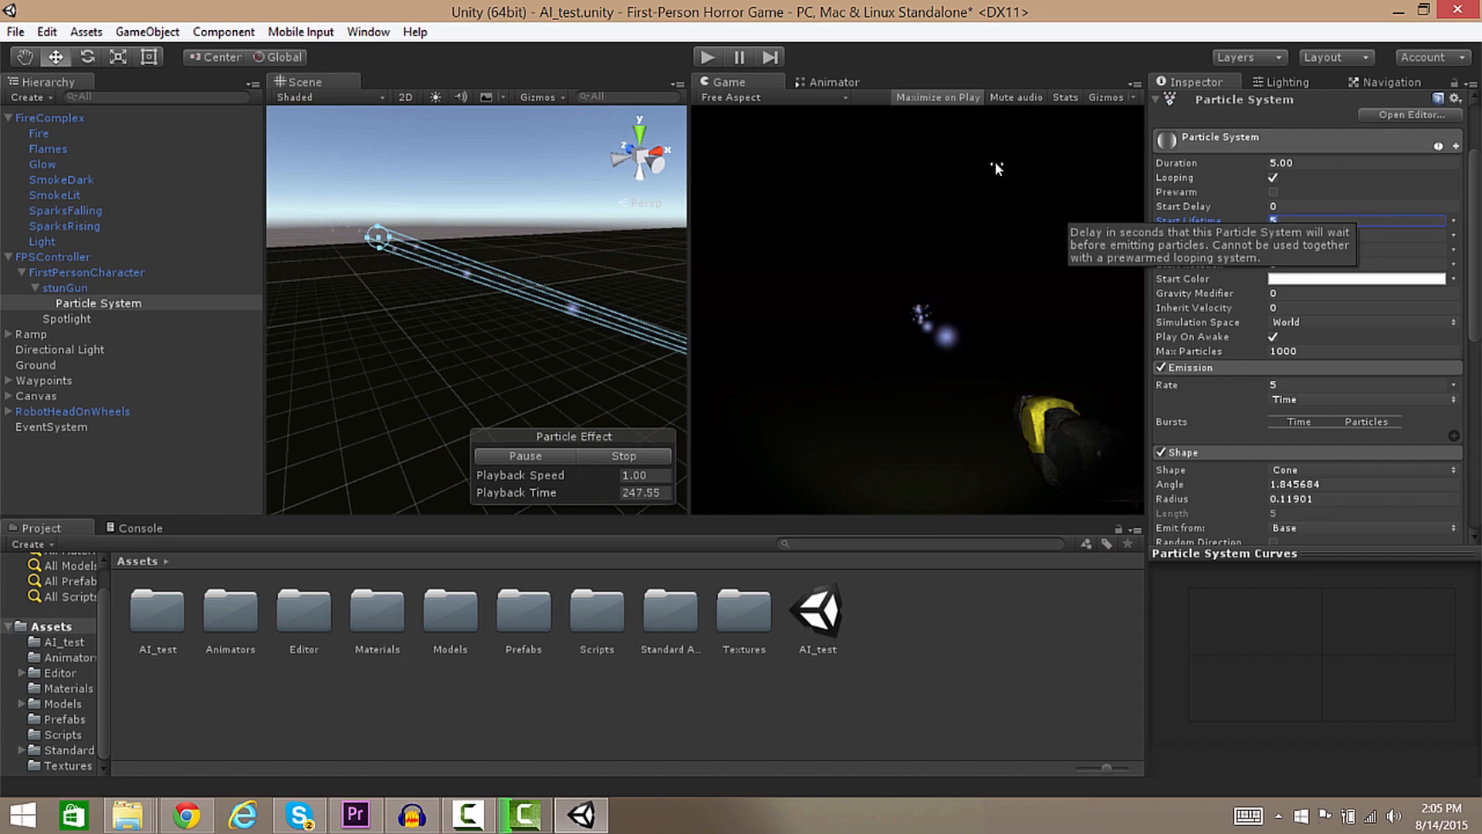
{"action": "key", "text": "BackSpace"}
{"action": "type", "text": "0.5"}
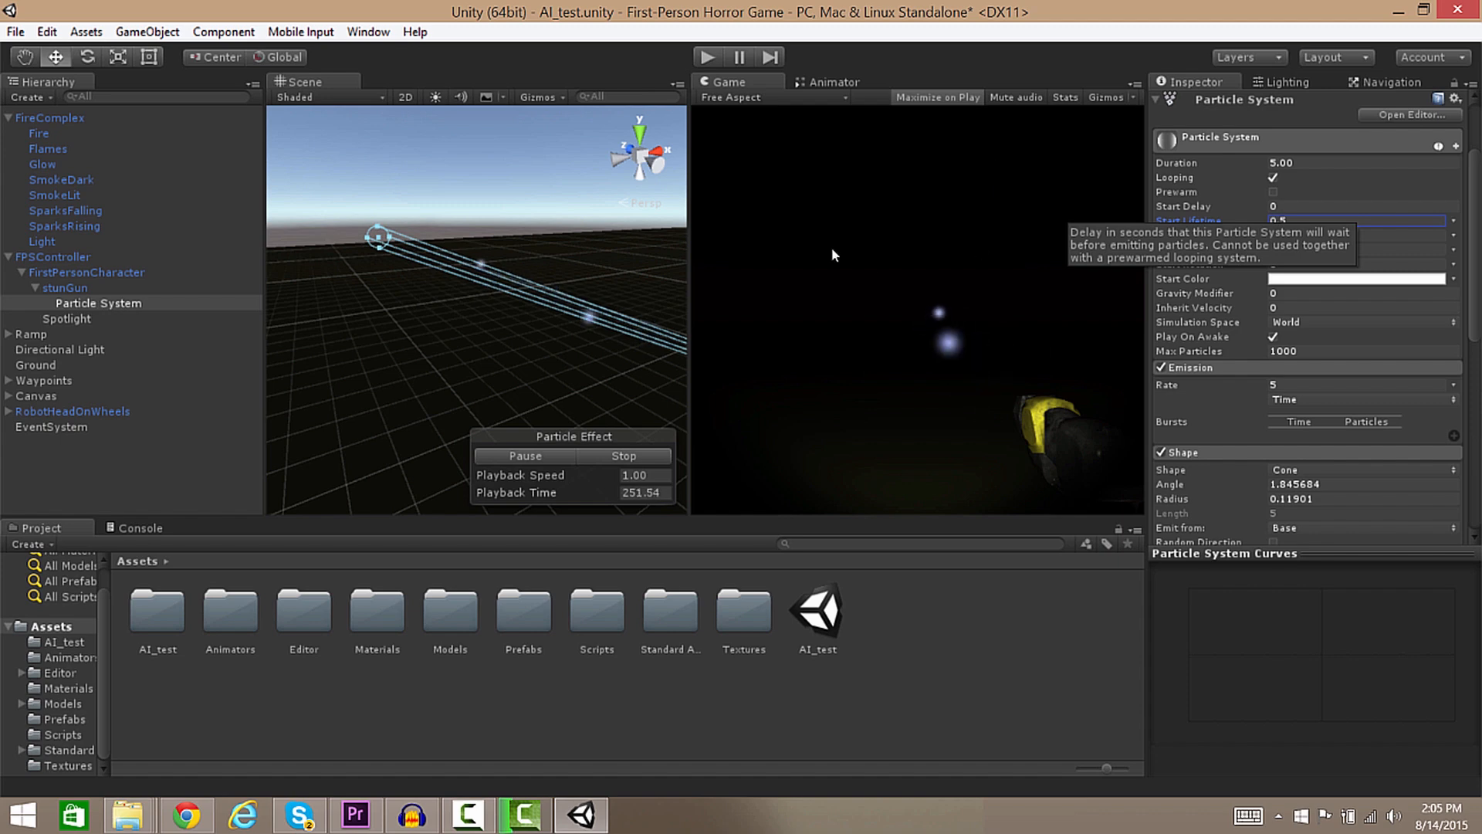
{"action": "key", "text": "w"}
{"action": "right_click_drag", "start_coordinate": [598, 278], "coordinate": [864, 273]}
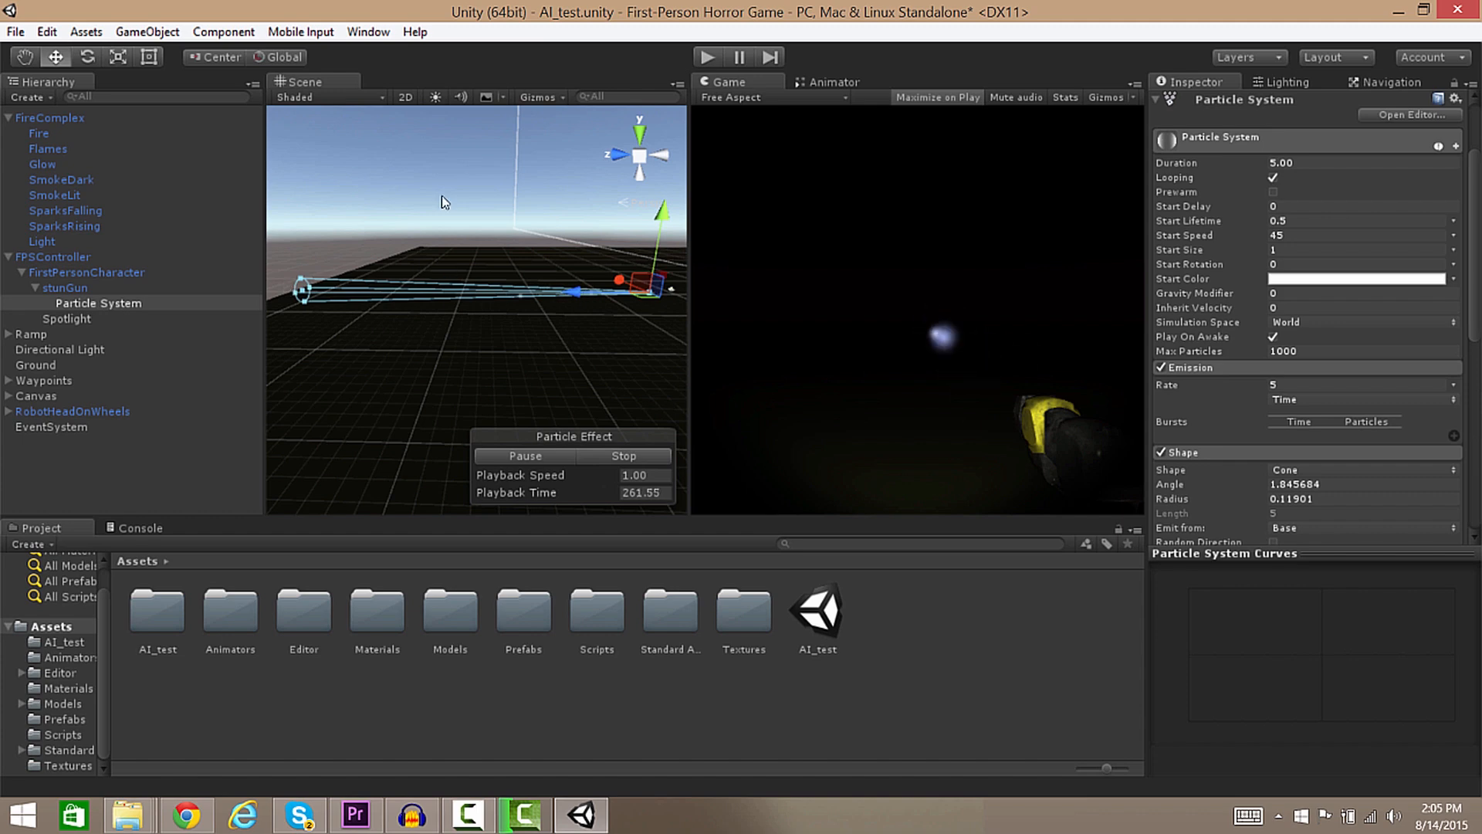
{"action": "right_click_drag", "start_coordinate": [547, 123], "coordinate": [437, 243]}
{"action": "left_click_drag", "start_coordinate": [414, 307], "coordinate": [428, 306]}
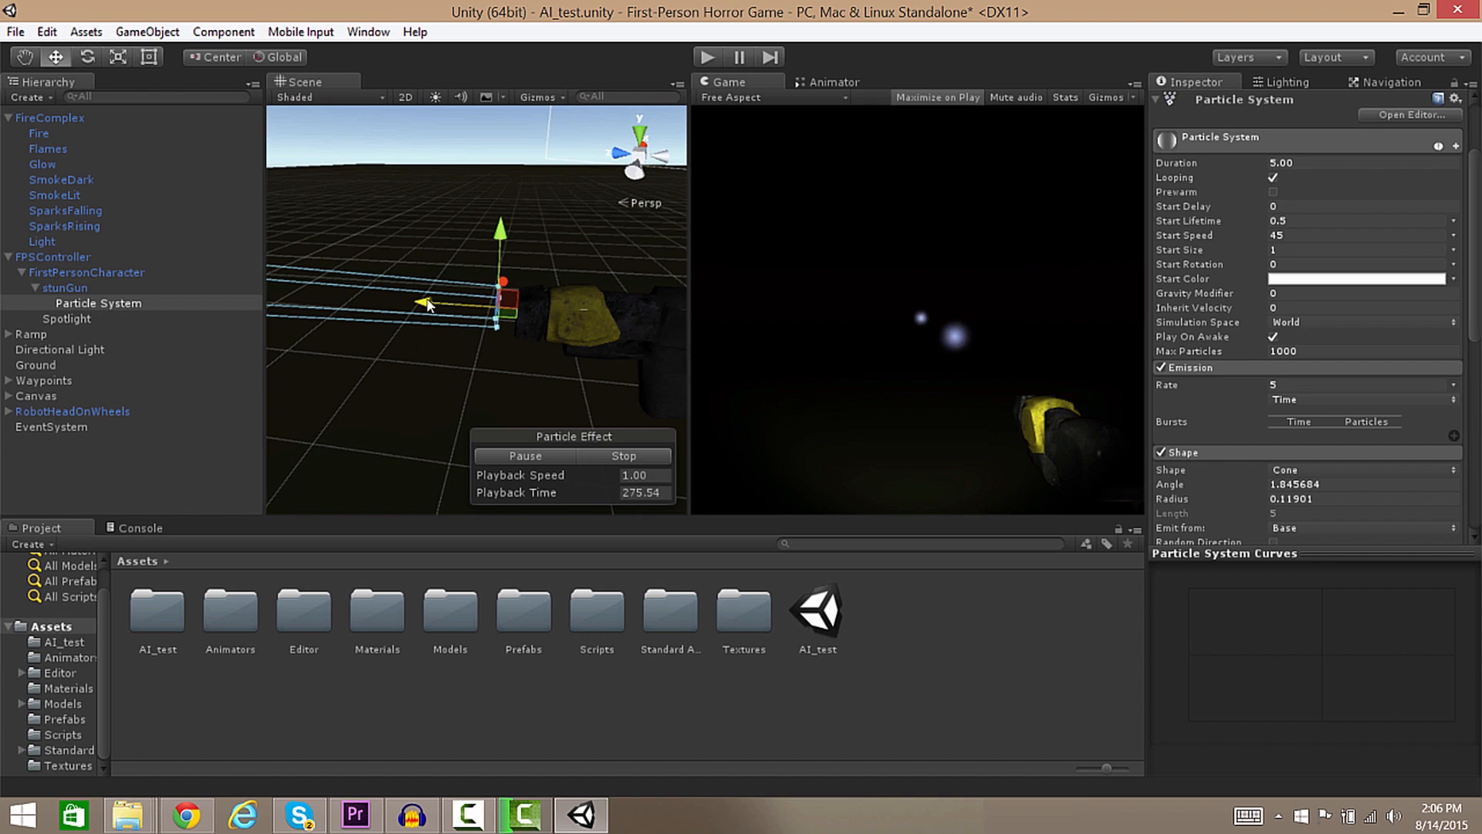
{"action": "right_click_drag", "start_coordinate": [430, 304], "coordinate": [171, 222]}
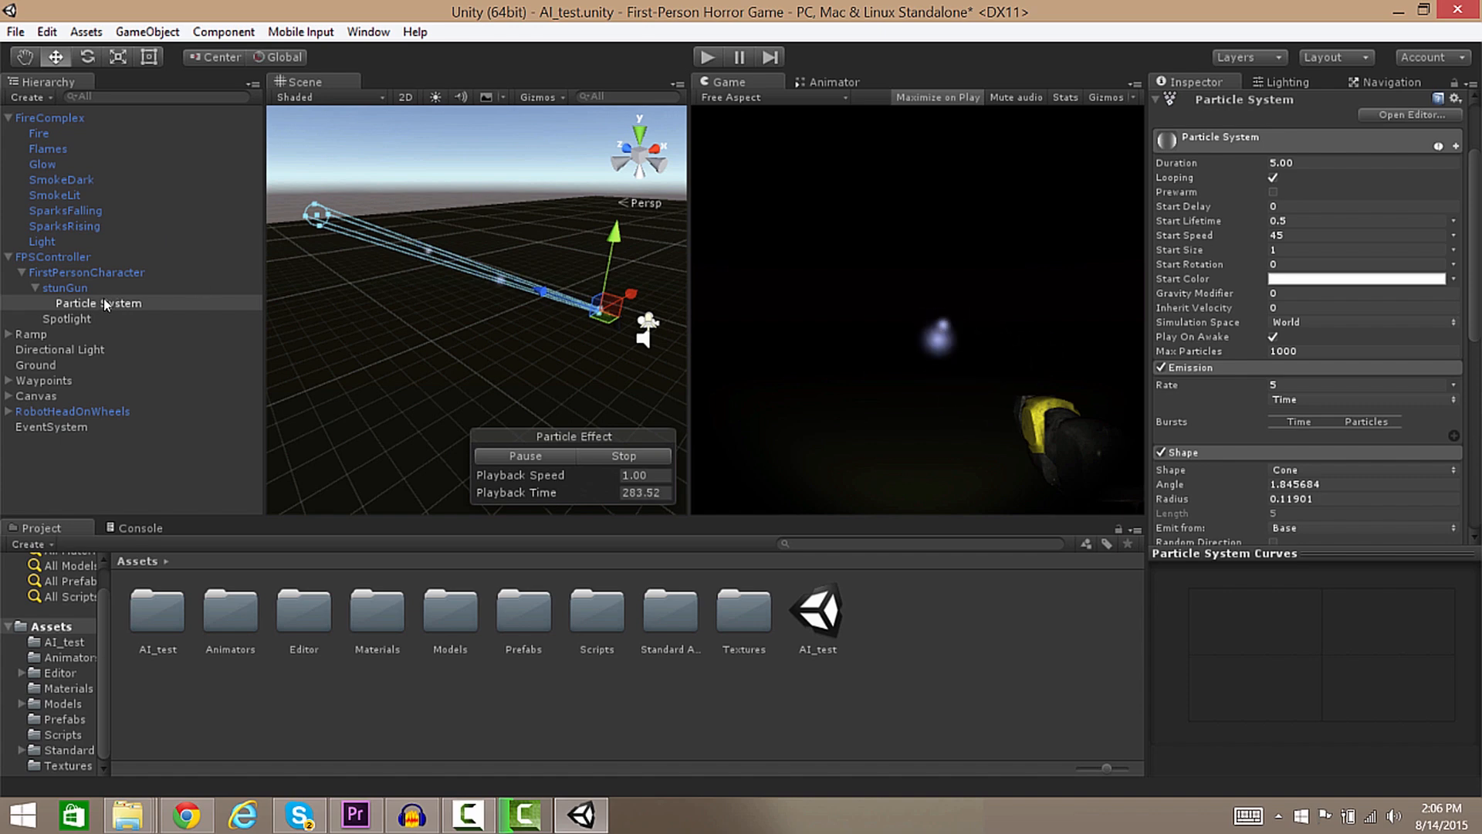
{"action": "right_click", "coordinate": [64, 288]}
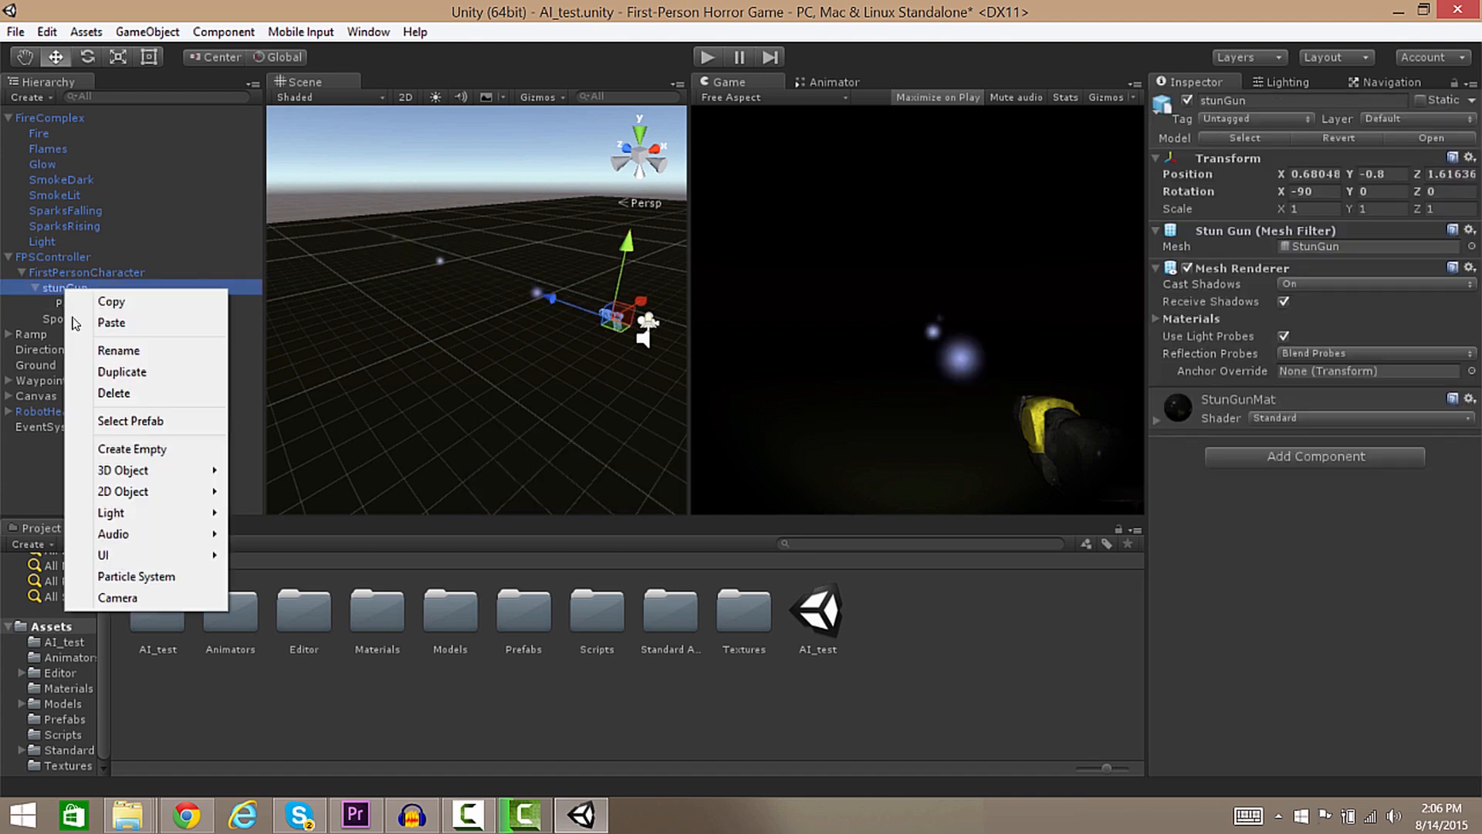
{"action": "left_click", "coordinate": [133, 581]}
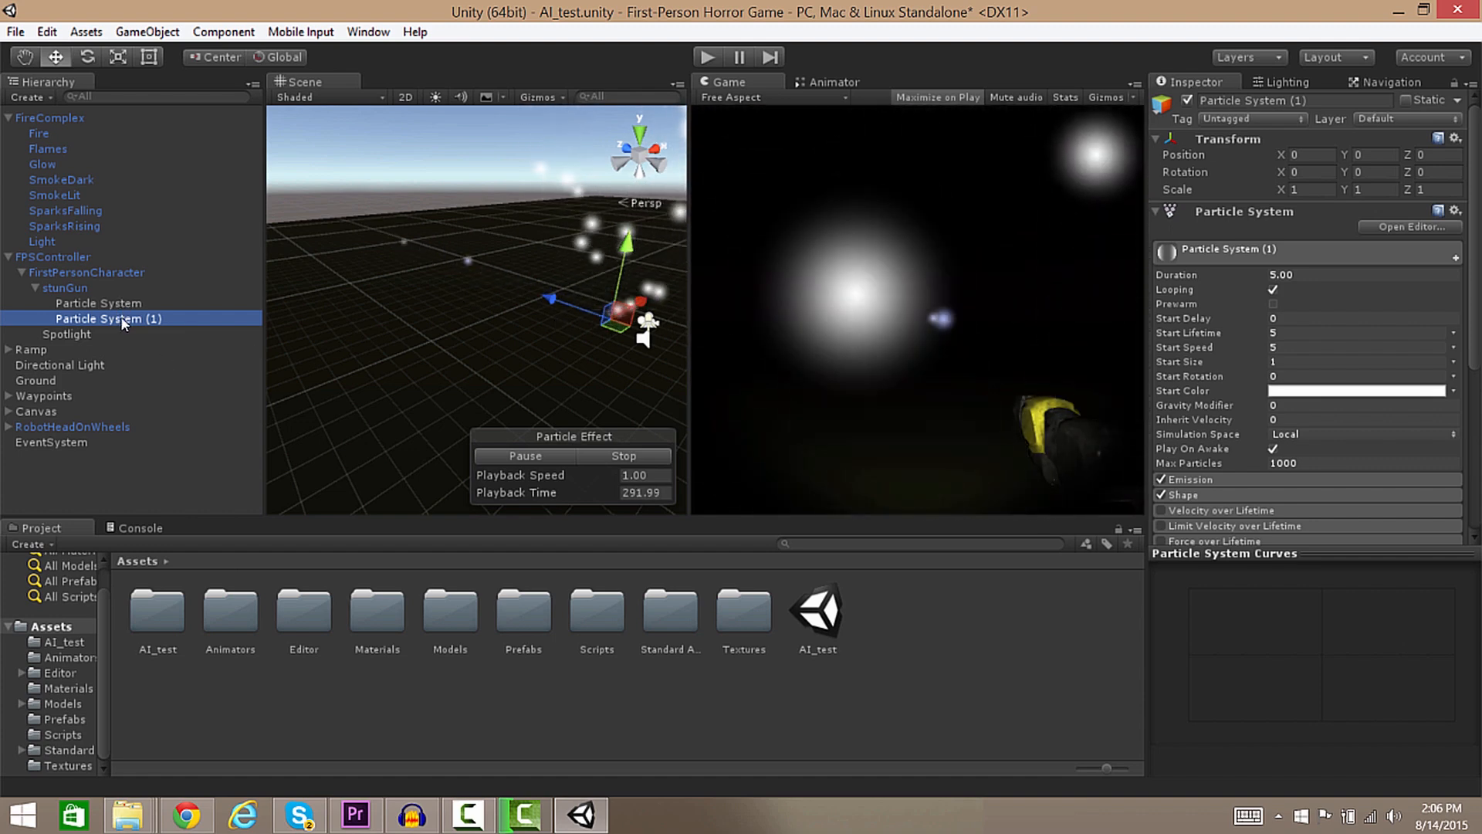
{"action": "key", "text": "Delete"}
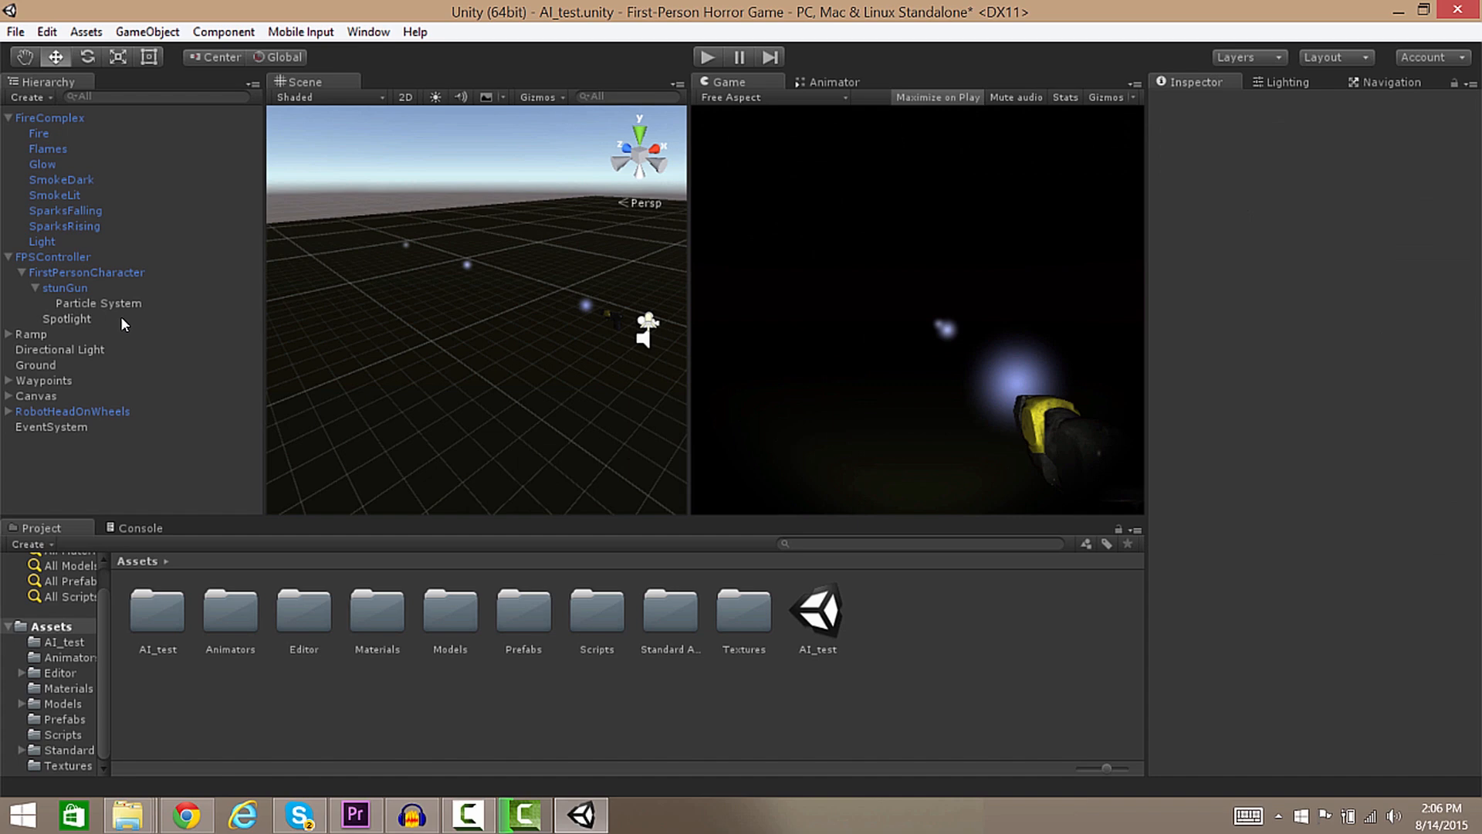
{"action": "left_click", "coordinate": [114, 304]}
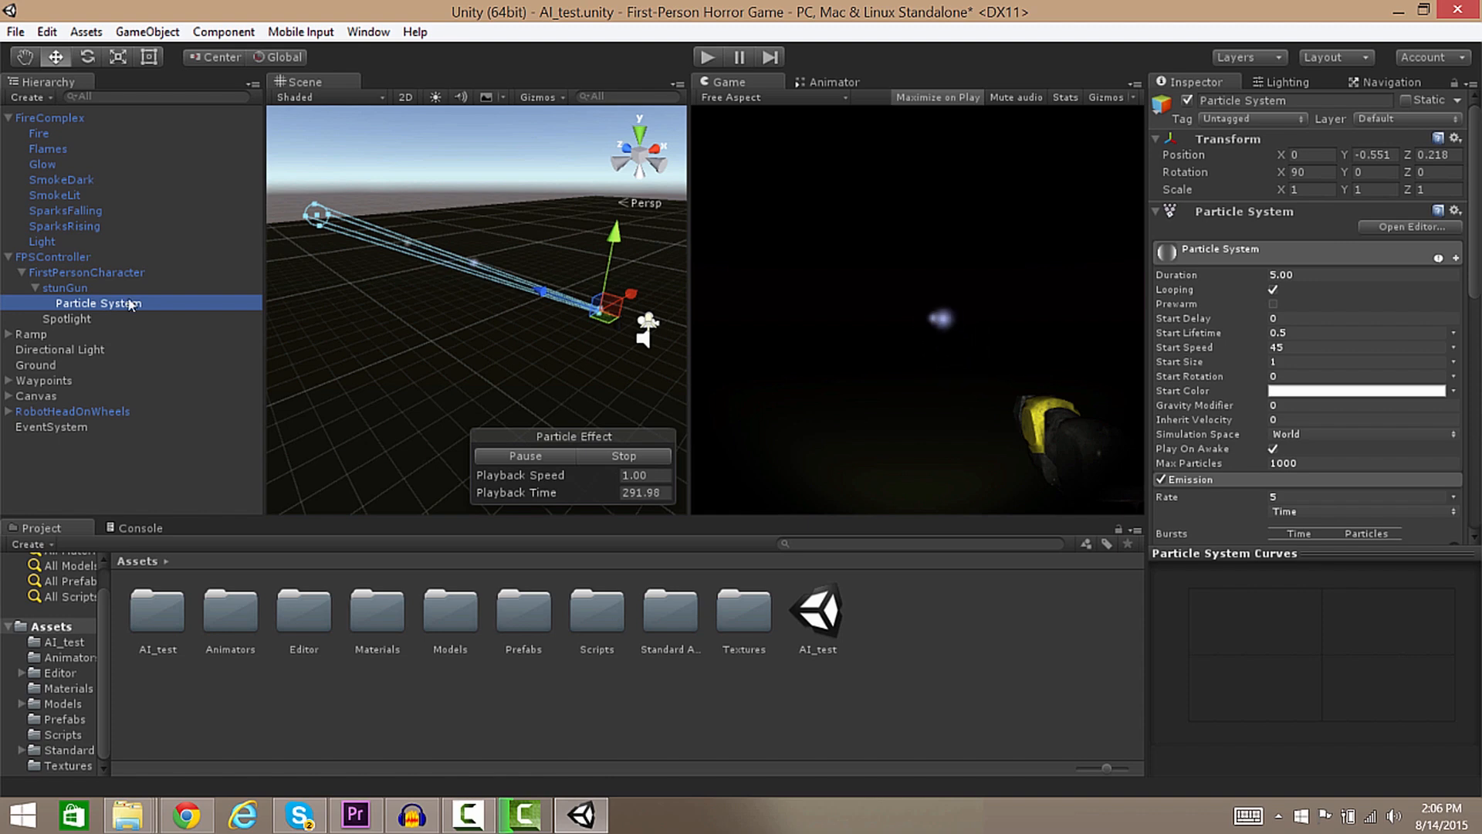
{"action": "left_click", "coordinate": [709, 56]}
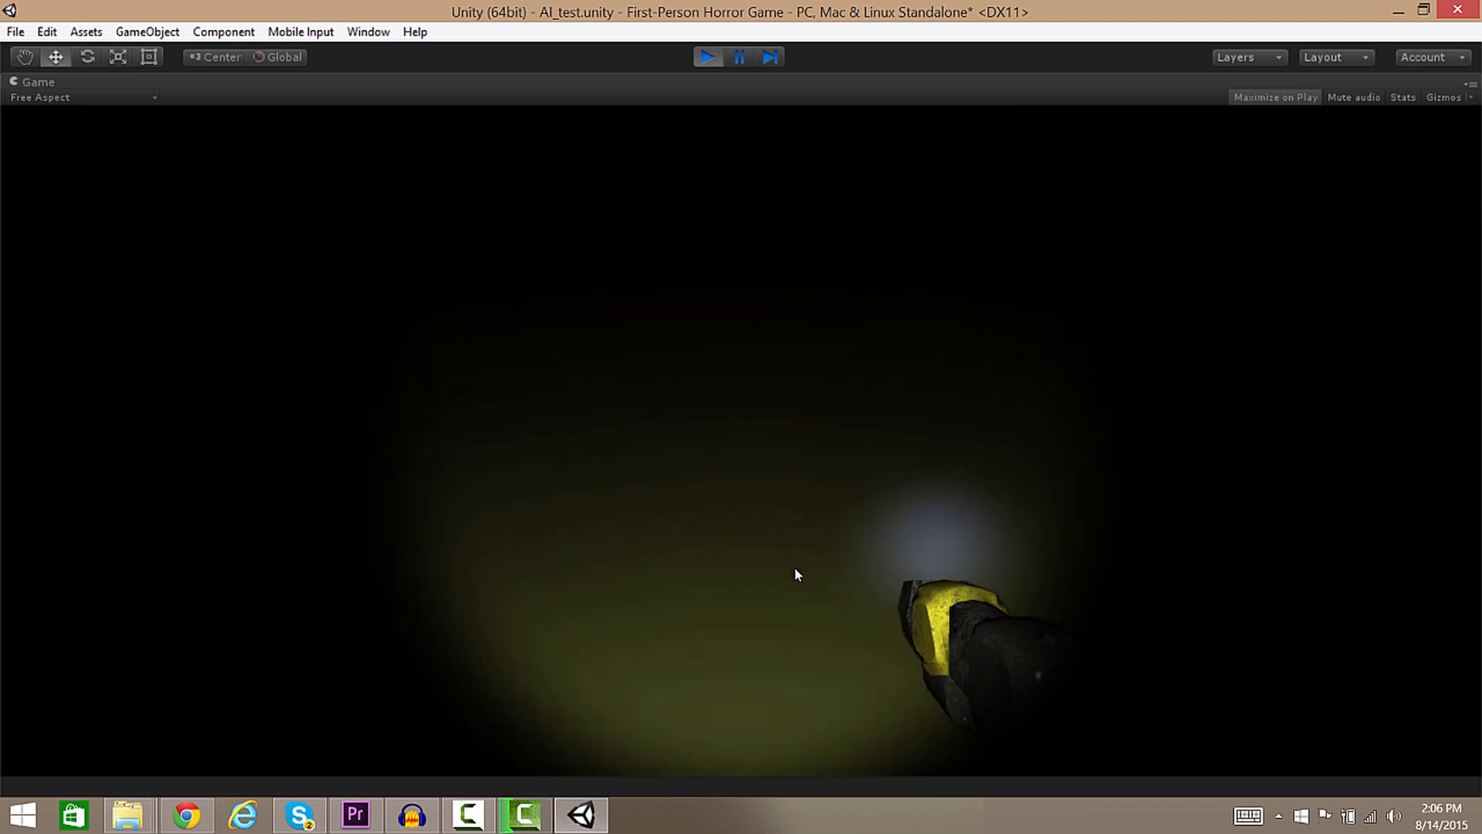
{"action": "left_click", "coordinate": [708, 58]}
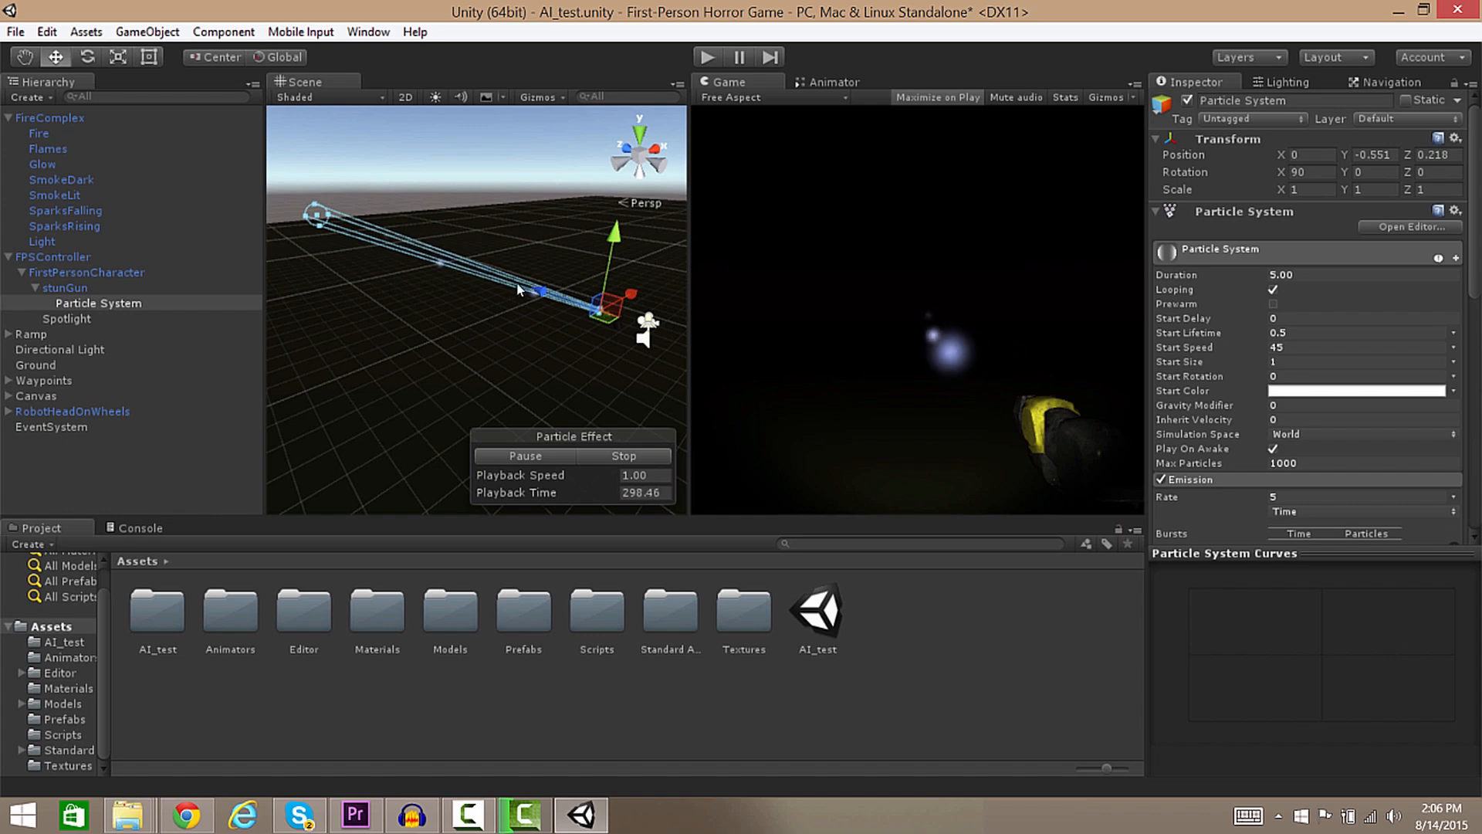
Enable Sub Emitters and assign a new SubEmitter to the Collision slot.
{"action": "scroll", "coordinate": [1269, 340], "scroll_direction": "down", "scroll_amount": 10}
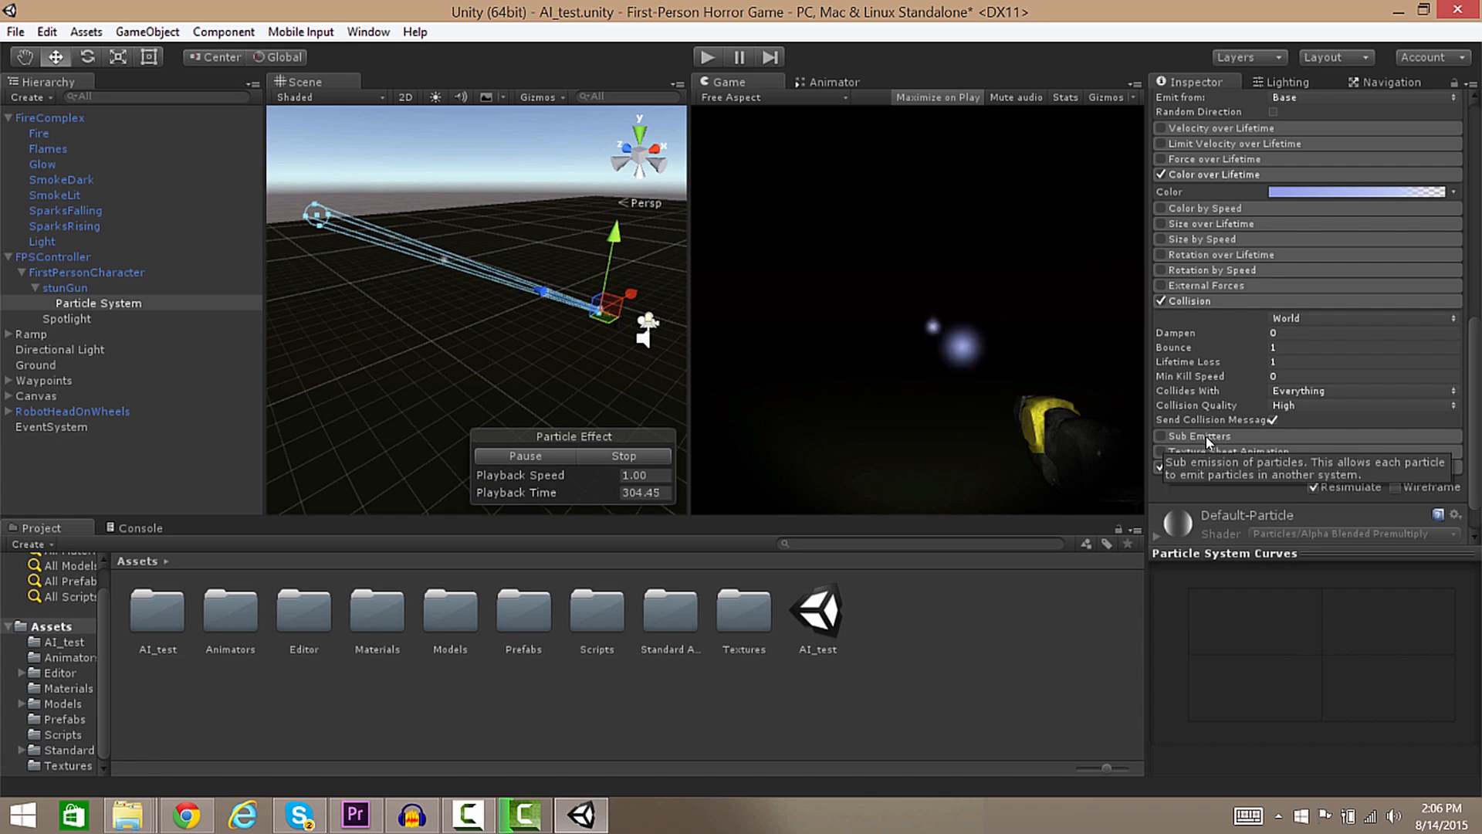
{"action": "left_click", "coordinate": [1161, 437]}
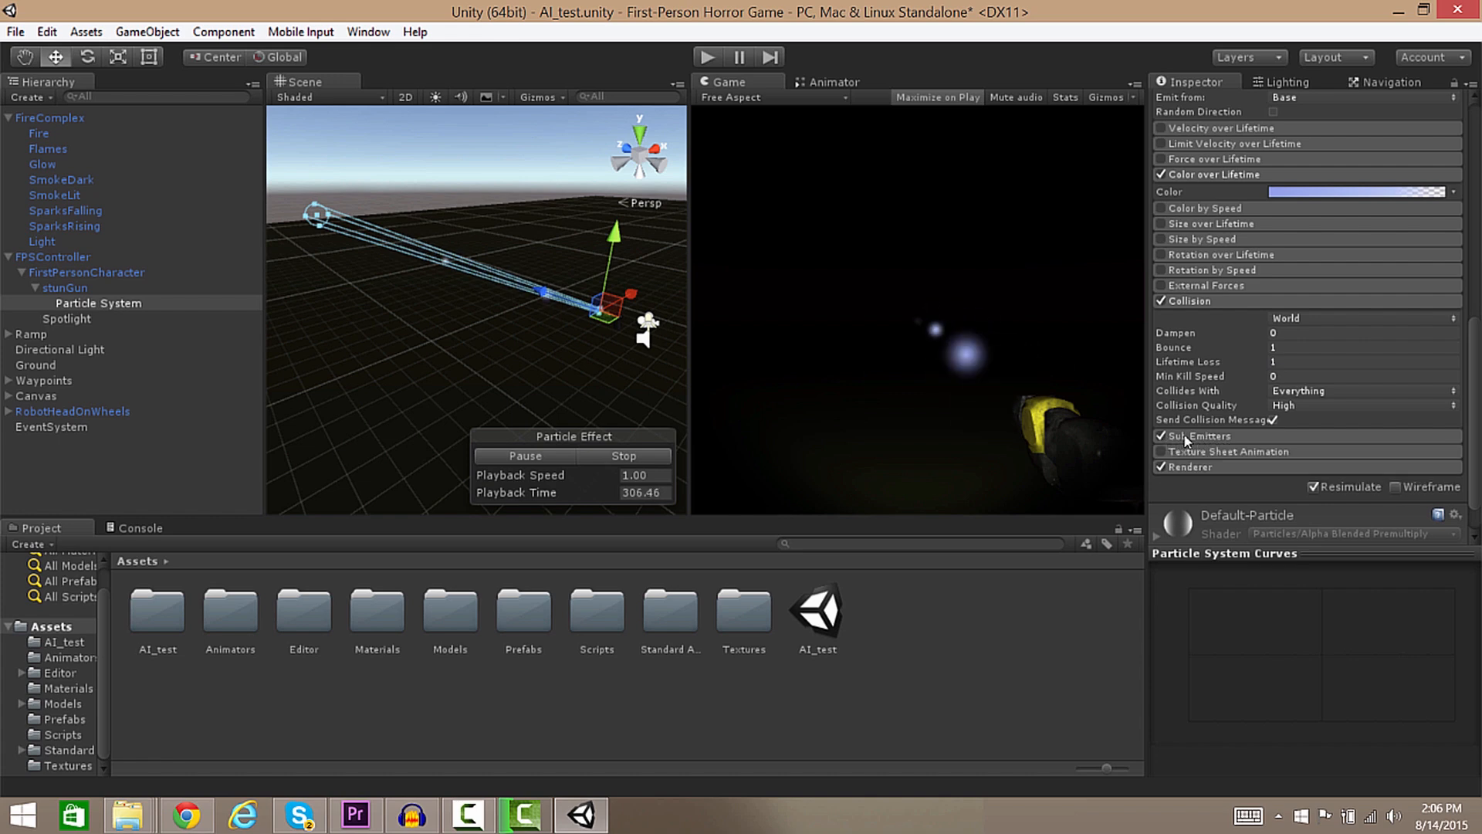
{"action": "left_click", "coordinate": [1201, 436]}
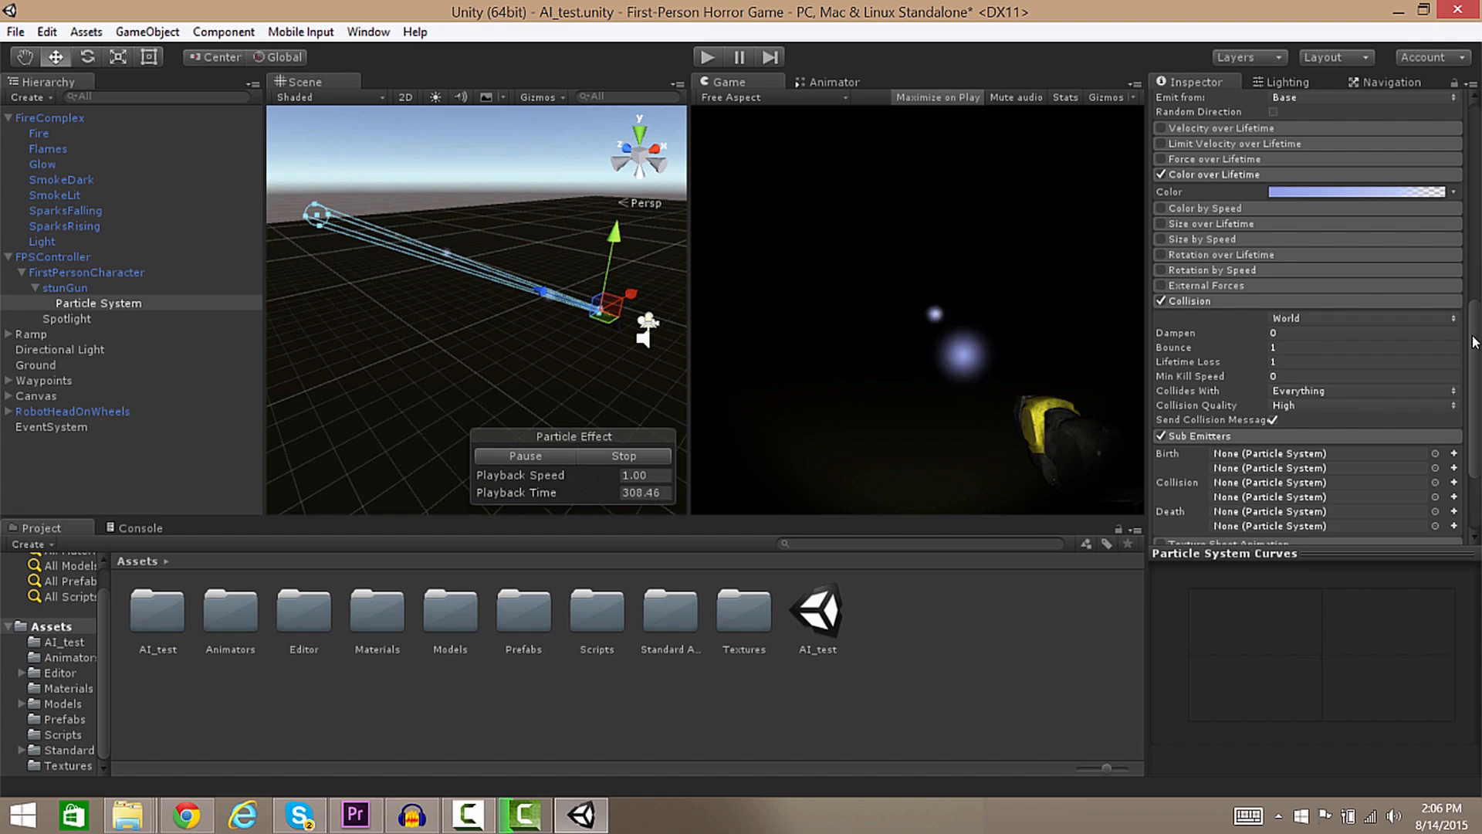
{"action": "scroll", "coordinate": [1363, 406], "scroll_direction": "down", "scroll_amount": 1}
{"action": "scroll", "coordinate": [1189, 345], "scroll_direction": "down", "scroll_amount": 2}
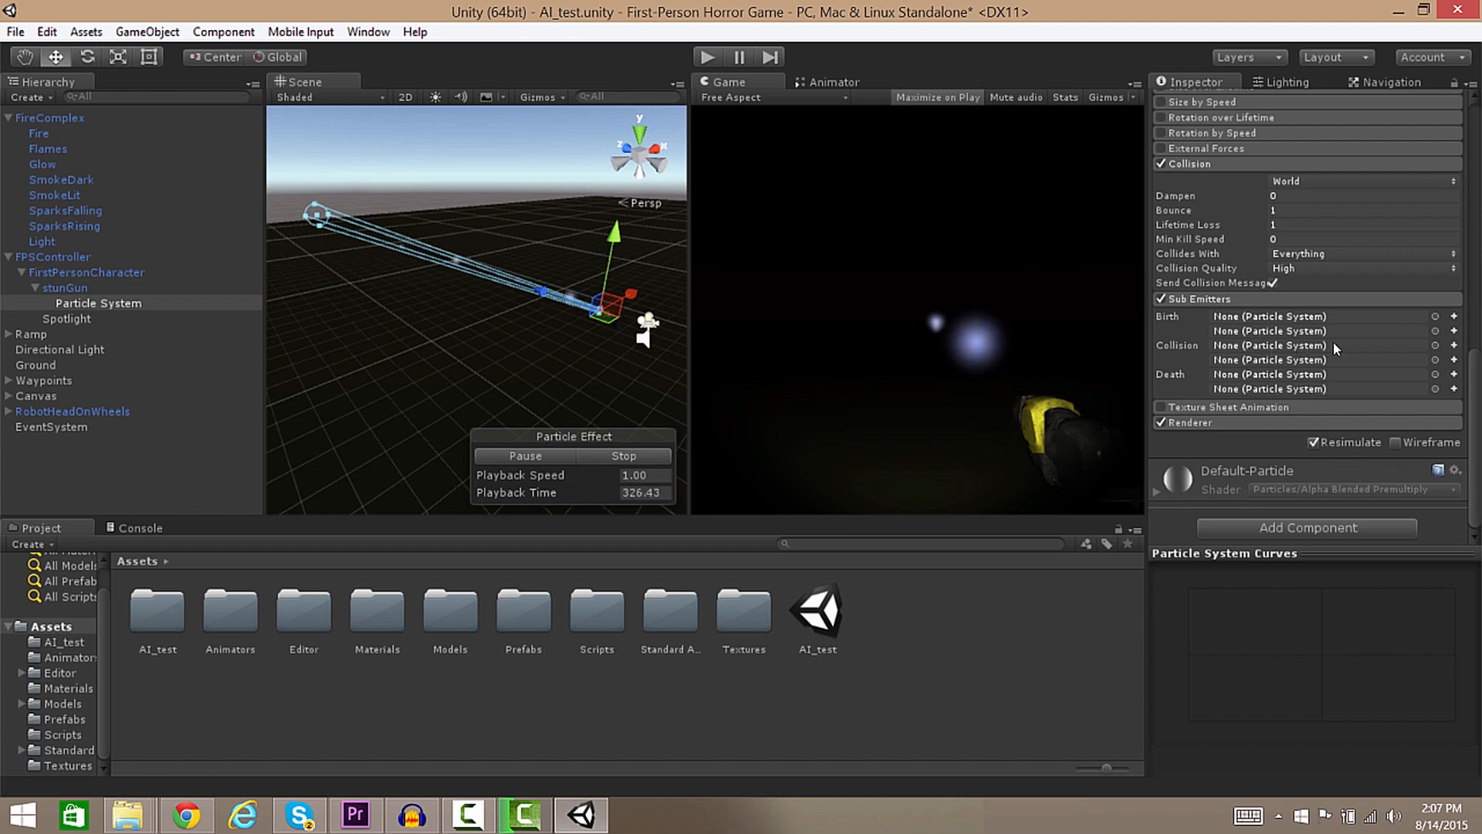
{"action": "left_click", "coordinate": [1455, 346]}
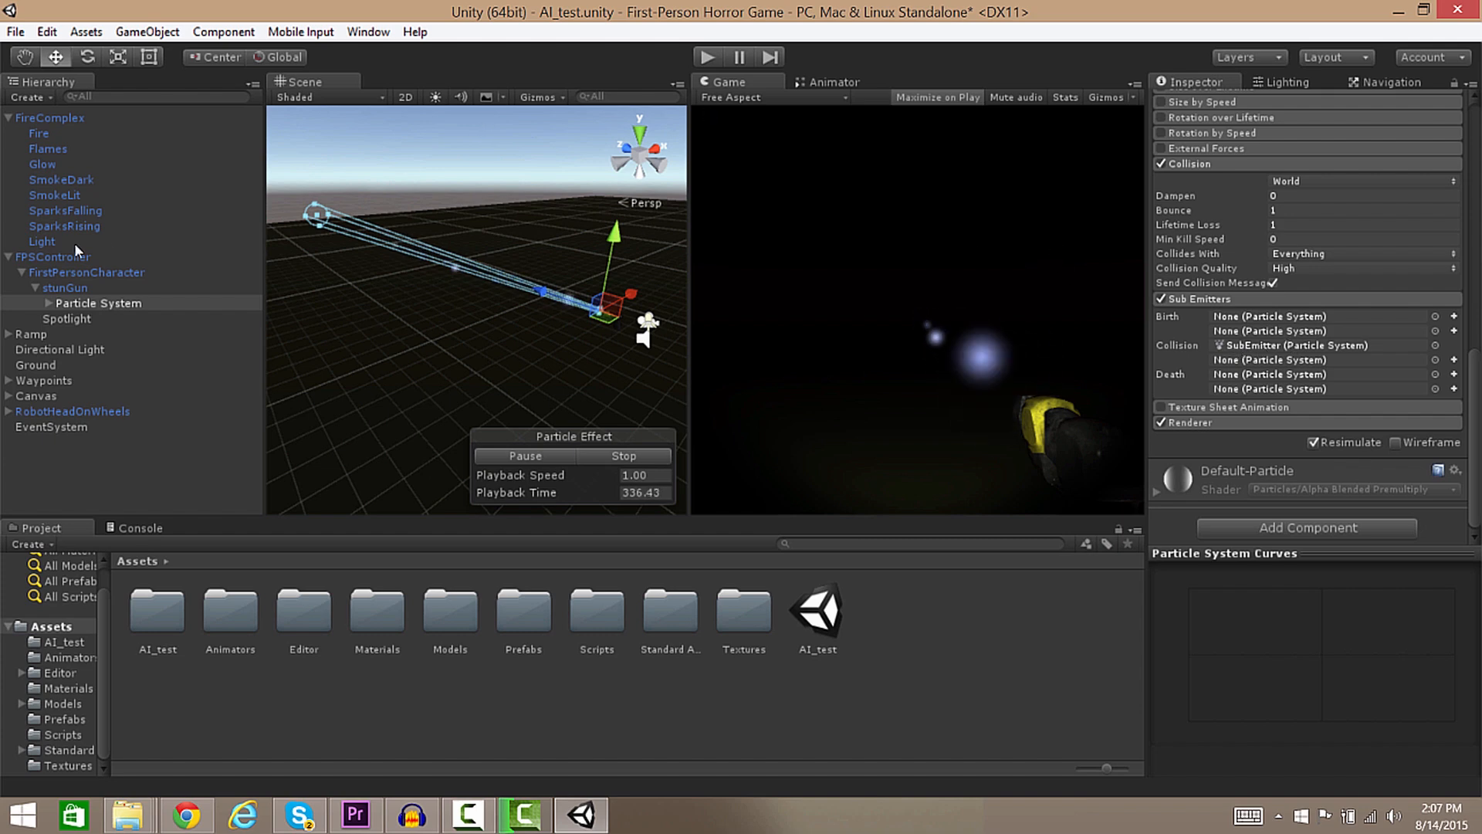
Expand Particle System in the Hierarchy and select its SubEmitter child.
{"action": "left_click", "coordinate": [49, 303]}
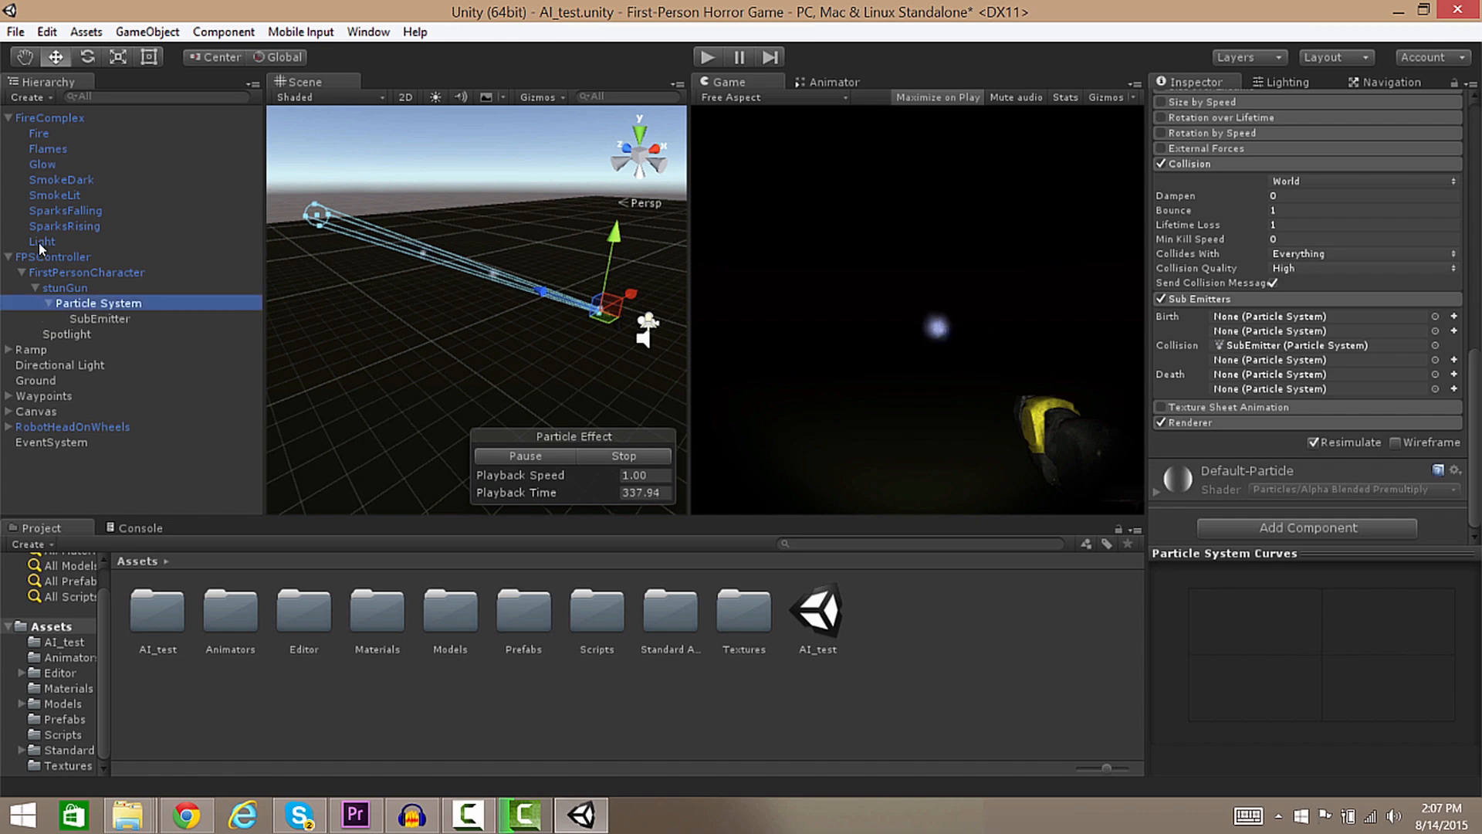
{"action": "left_click", "coordinate": [101, 318]}
{"action": "left_click", "coordinate": [97, 319]}
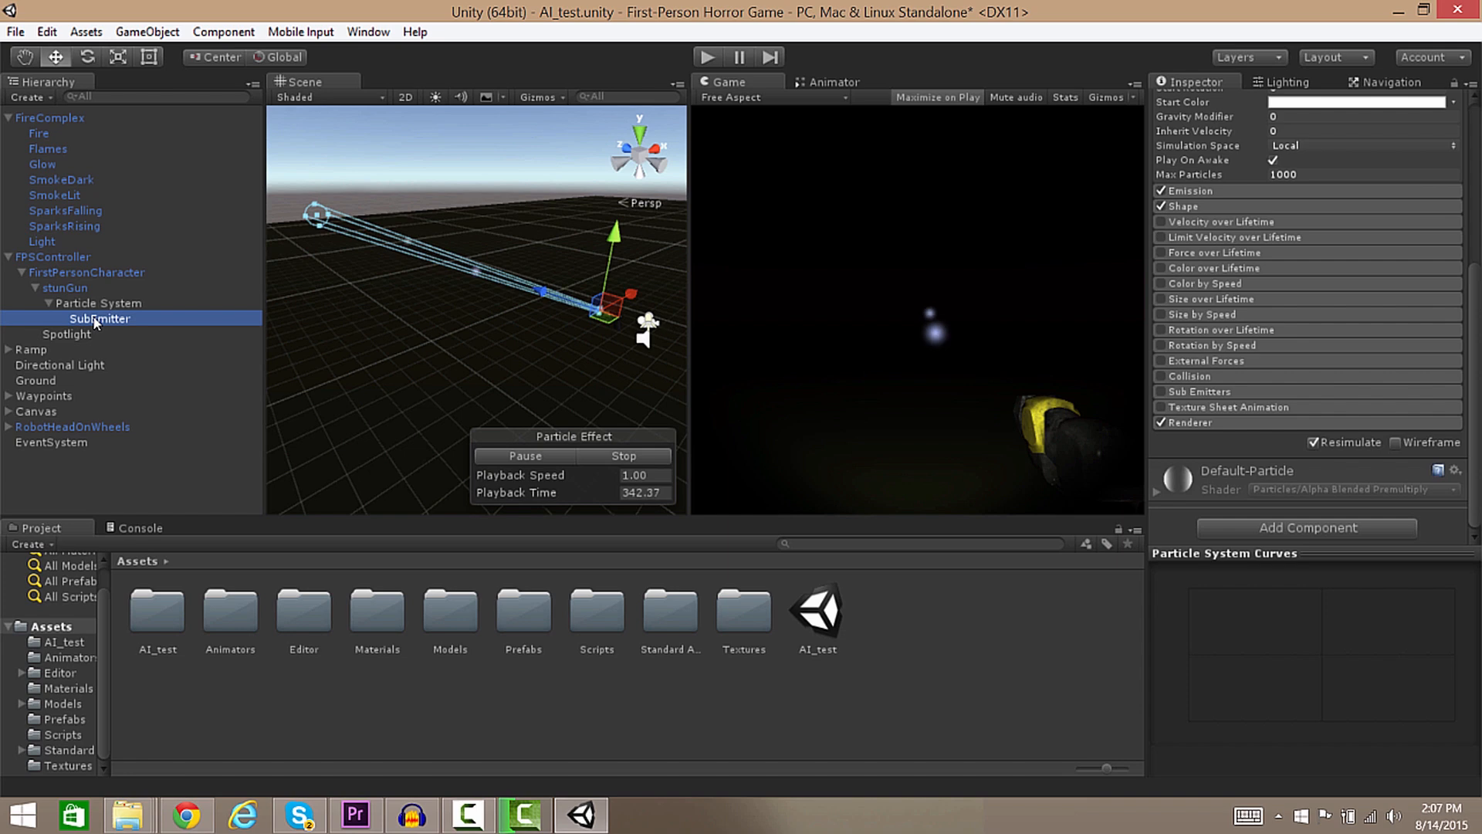
{"action": "left_click", "coordinate": [704, 59]}
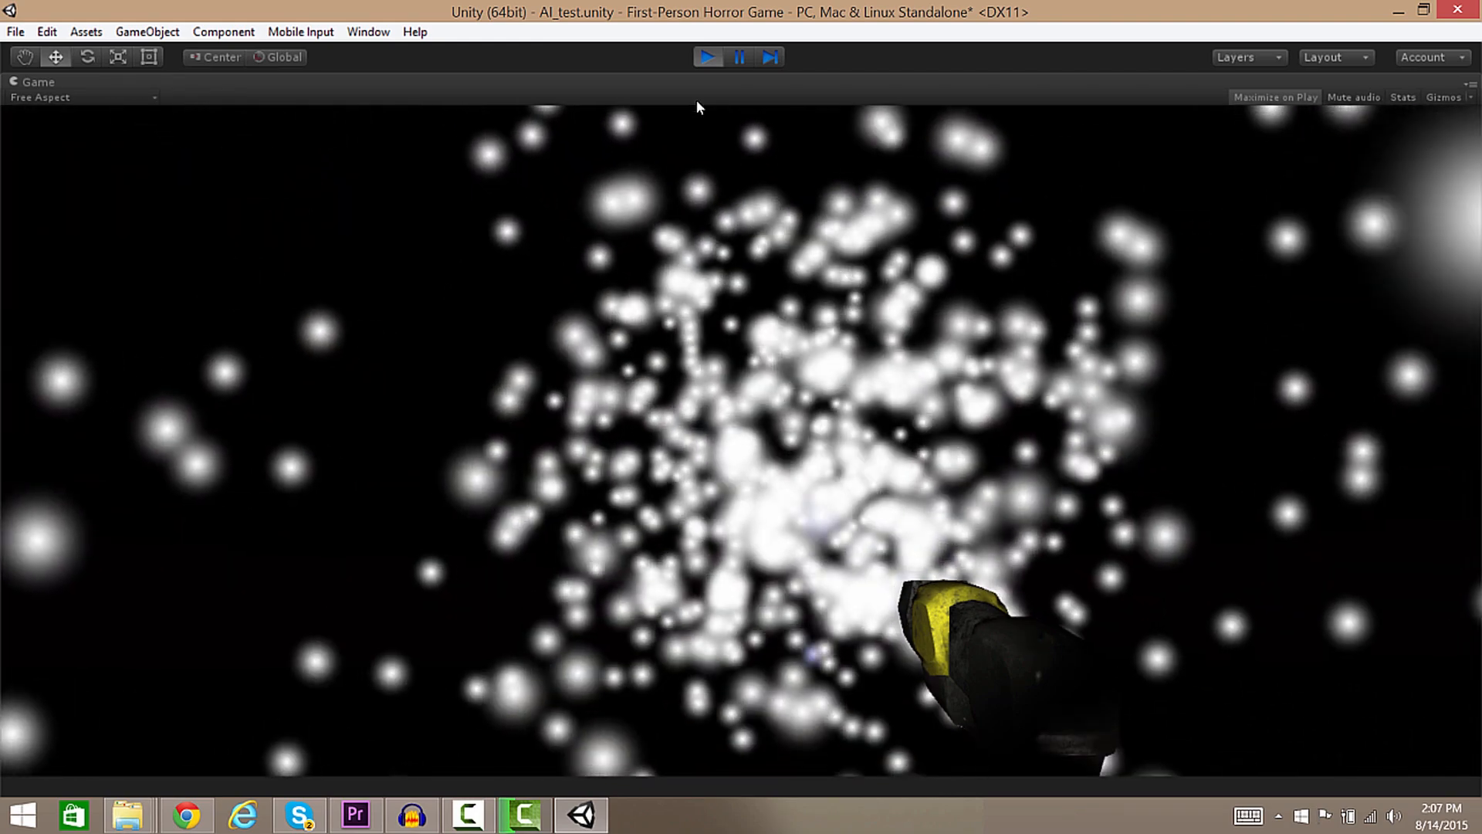
{"action": "left_click", "coordinate": [707, 57]}
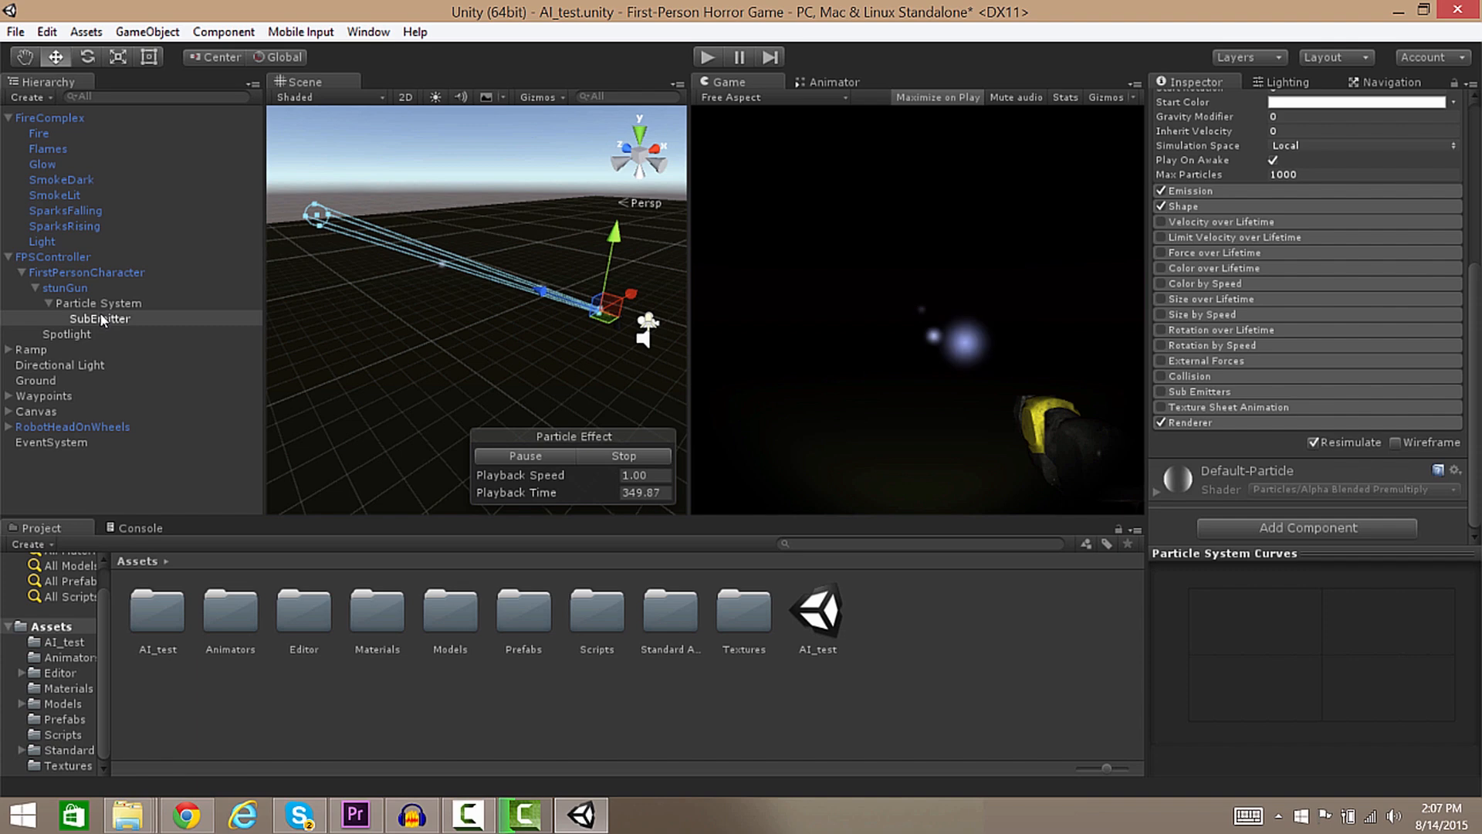
Set the SubEmitter's Simulation Space to World.
{"action": "left_click_drag", "start_coordinate": [1475, 405], "coordinate": [1467, 143]}
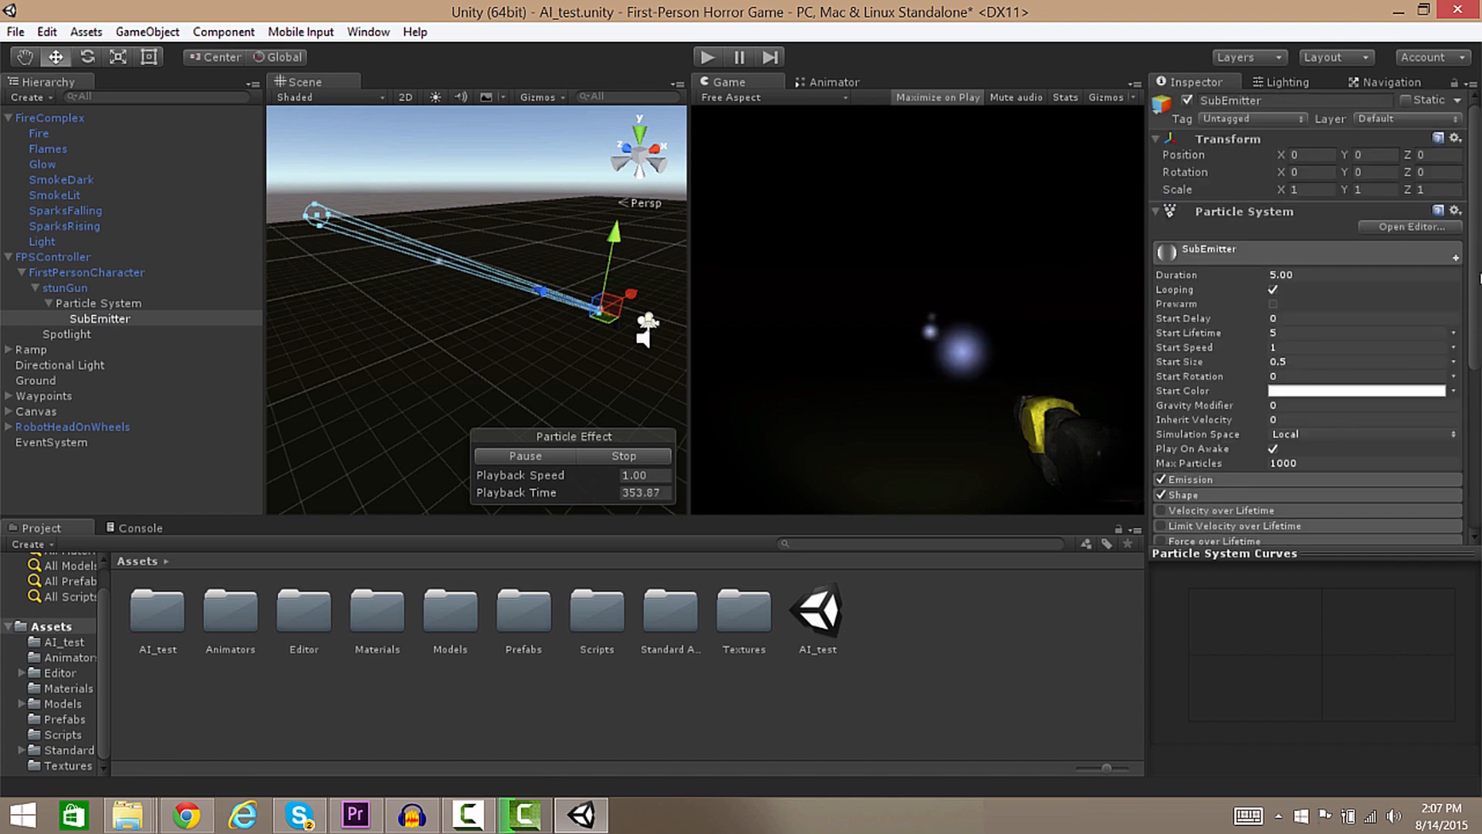
{"action": "left_click_drag", "start_coordinate": [1480, 280], "coordinate": [1479, 304]}
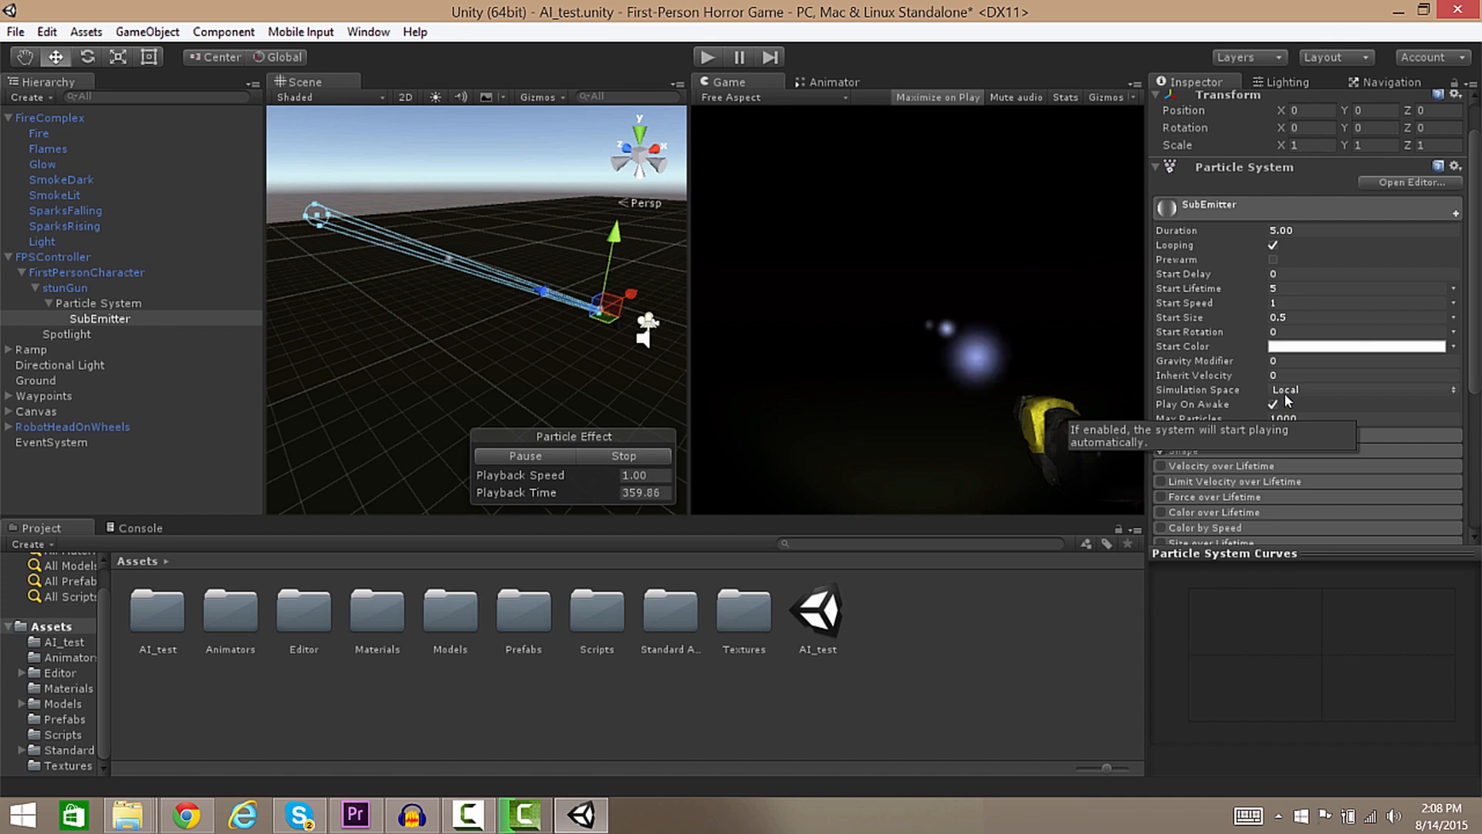
{"action": "left_click", "coordinate": [1310, 390]}
{"action": "left_click", "coordinate": [1308, 411]}
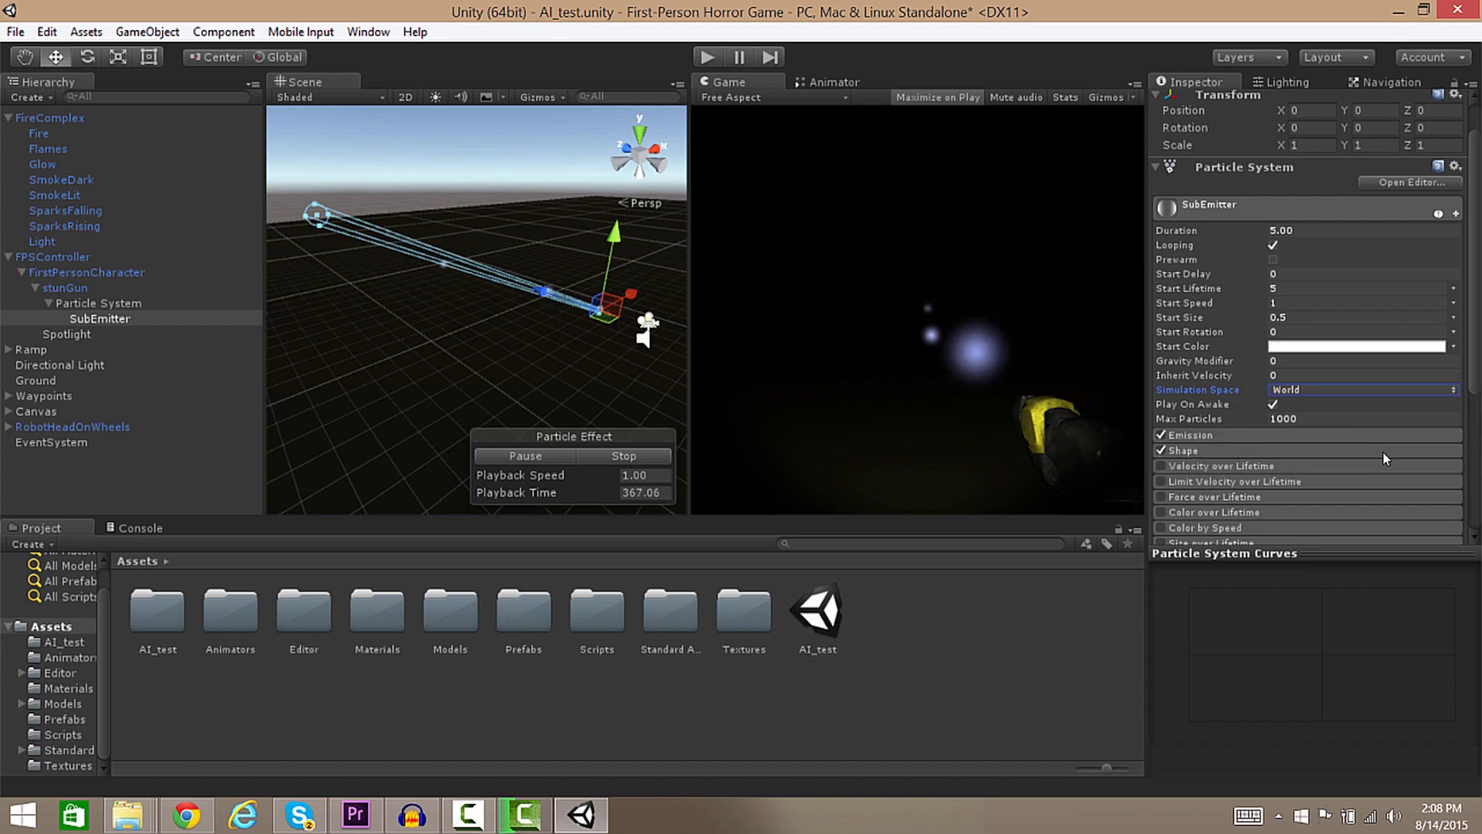
Add Emission bursts of 5 particles at 0.00 and 5 at 0.10.
{"action": "left_click", "coordinate": [1230, 434]}
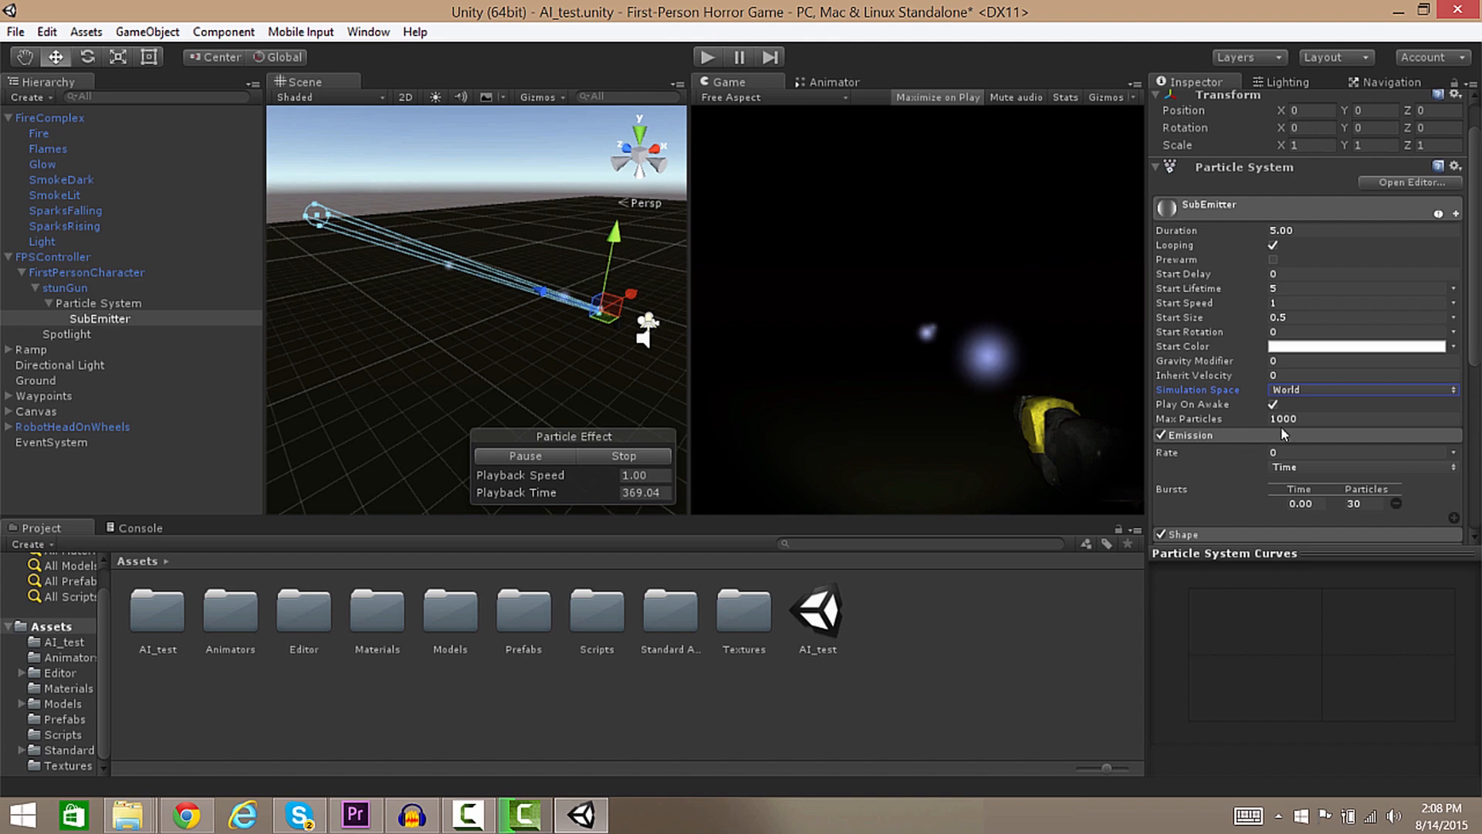
{"action": "scroll", "coordinate": [1454, 380], "scroll_direction": "down", "scroll_amount": 3}
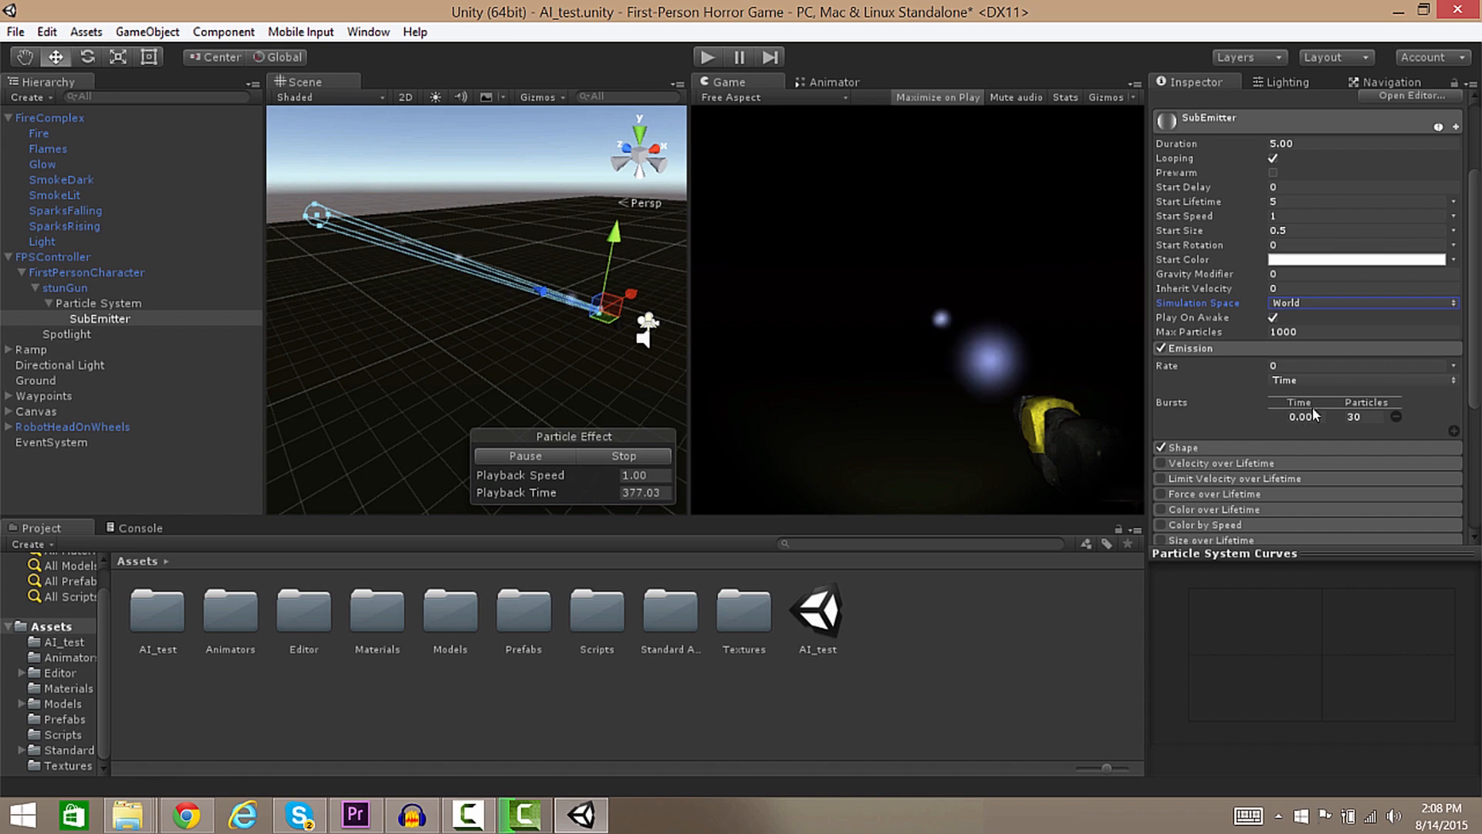
{"action": "left_click", "coordinate": [1362, 417]}
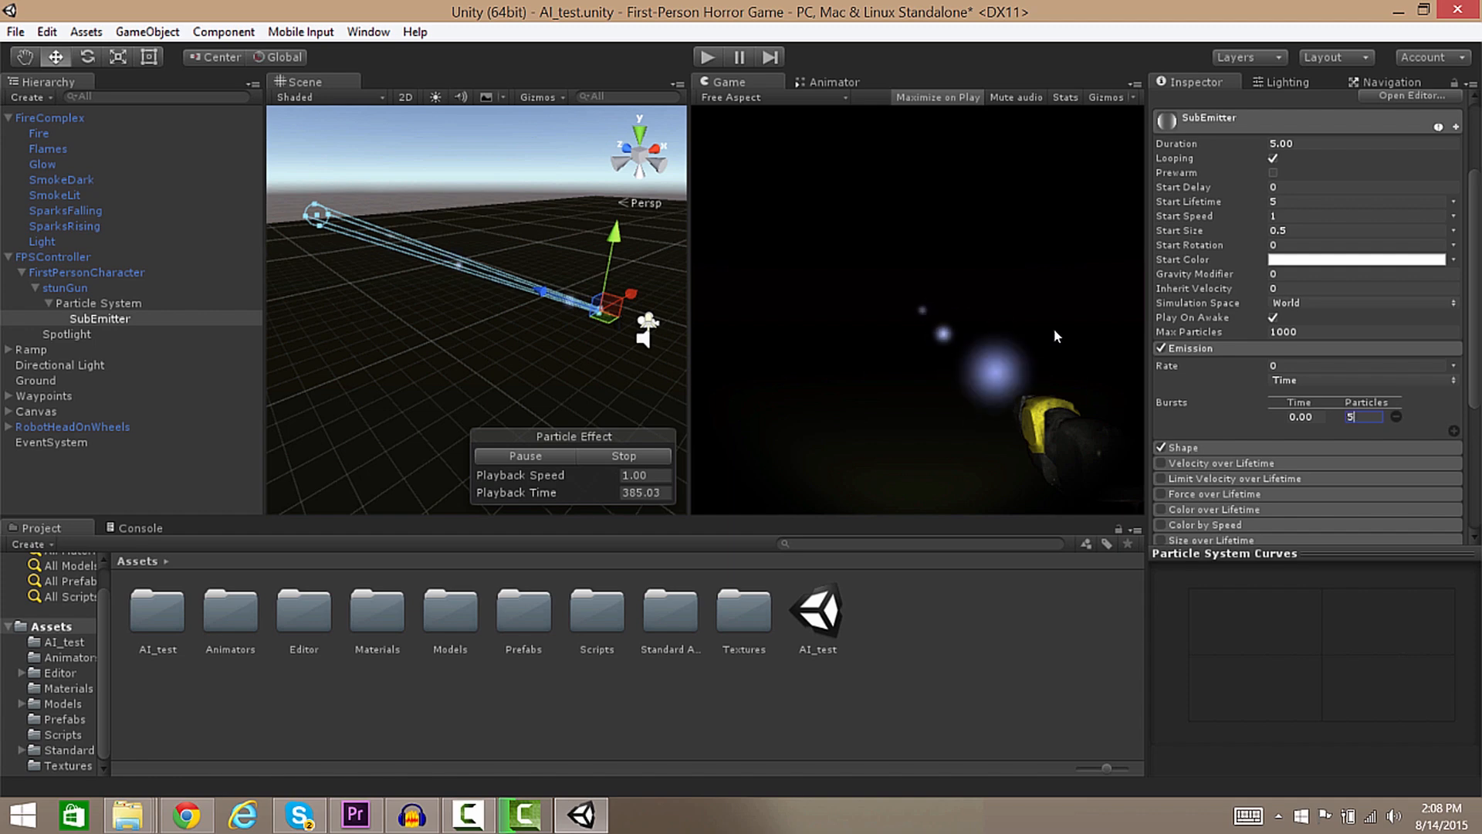
{"action": "type", "text": "5"}
{"action": "left_click", "coordinate": [1454, 430]}
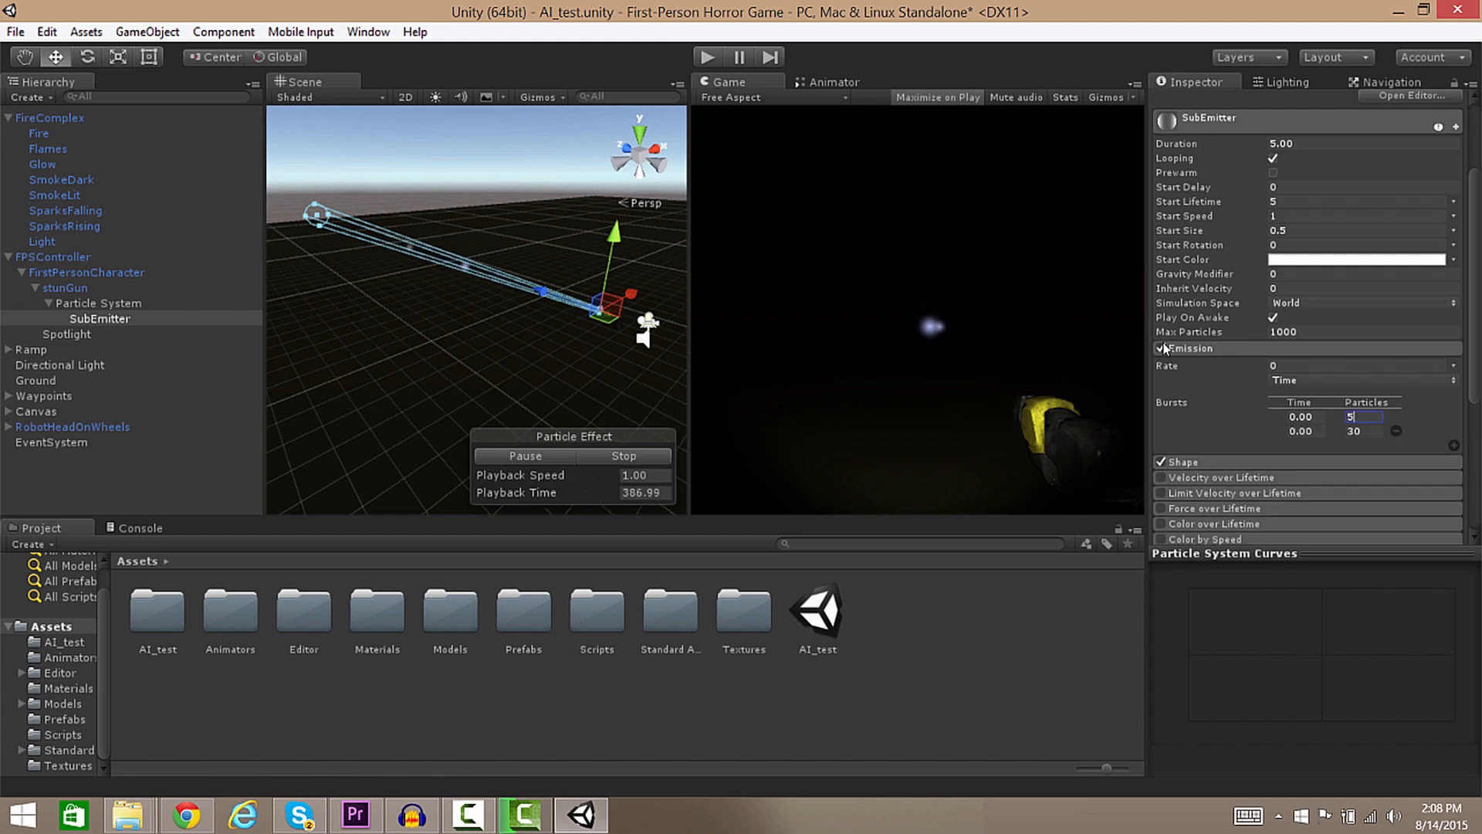
{"action": "left_click", "coordinate": [1322, 431]}
{"action": "type", "text": ".1"}
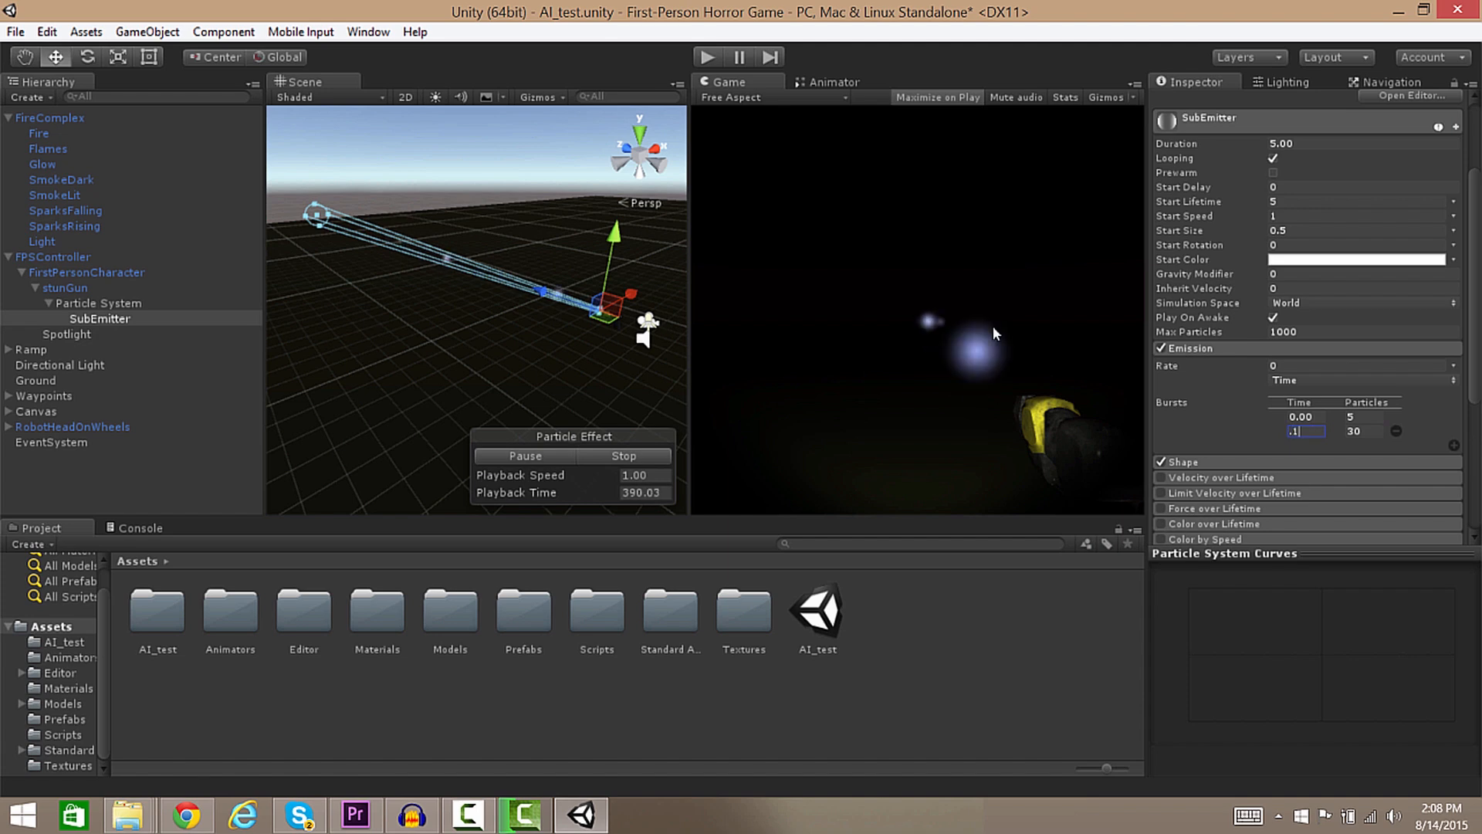
{"action": "key", "text": "Return"}
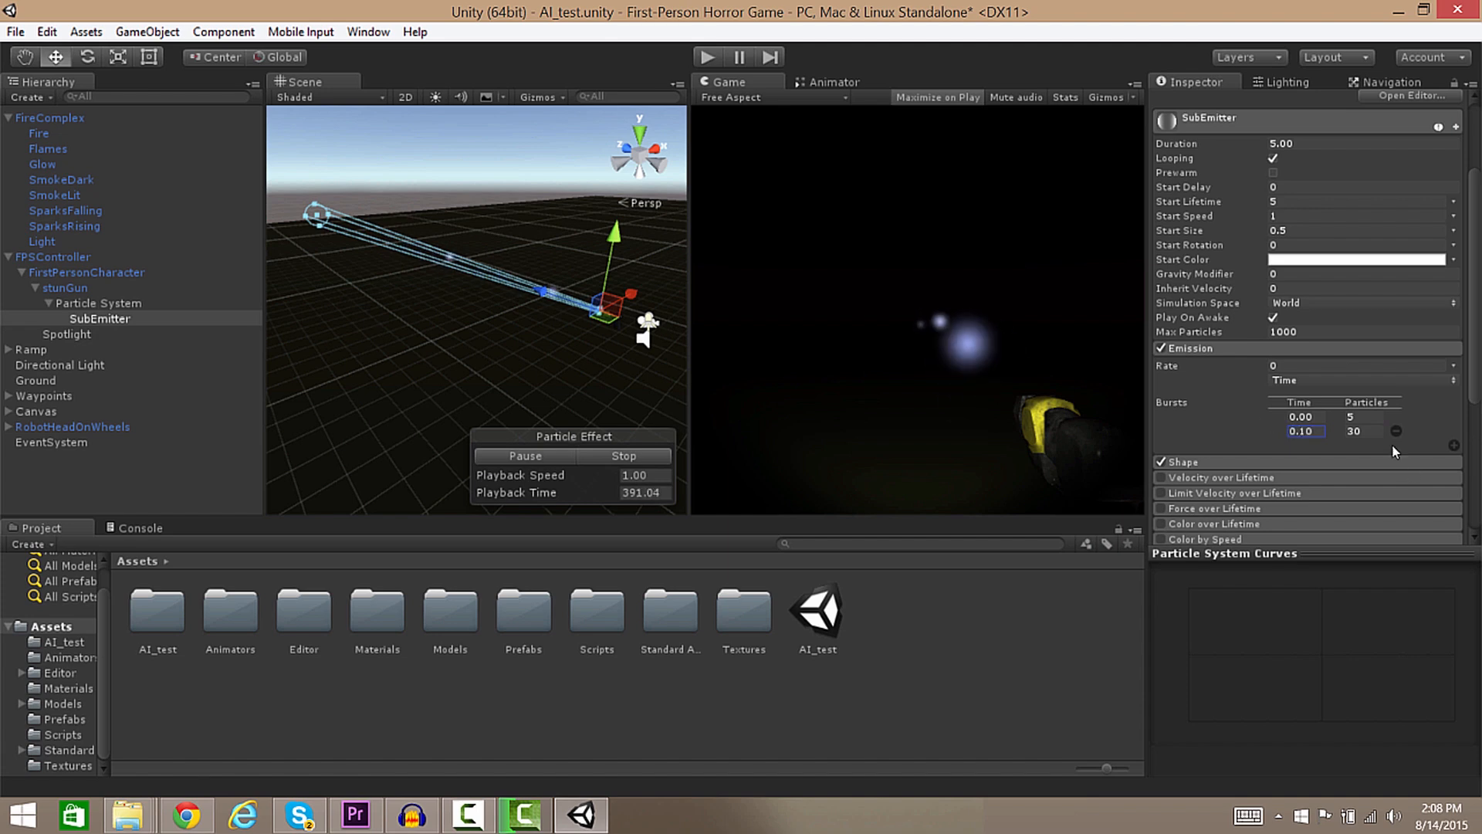
{"action": "left_click", "coordinate": [1367, 431]}
{"action": "type", "text": "5"}
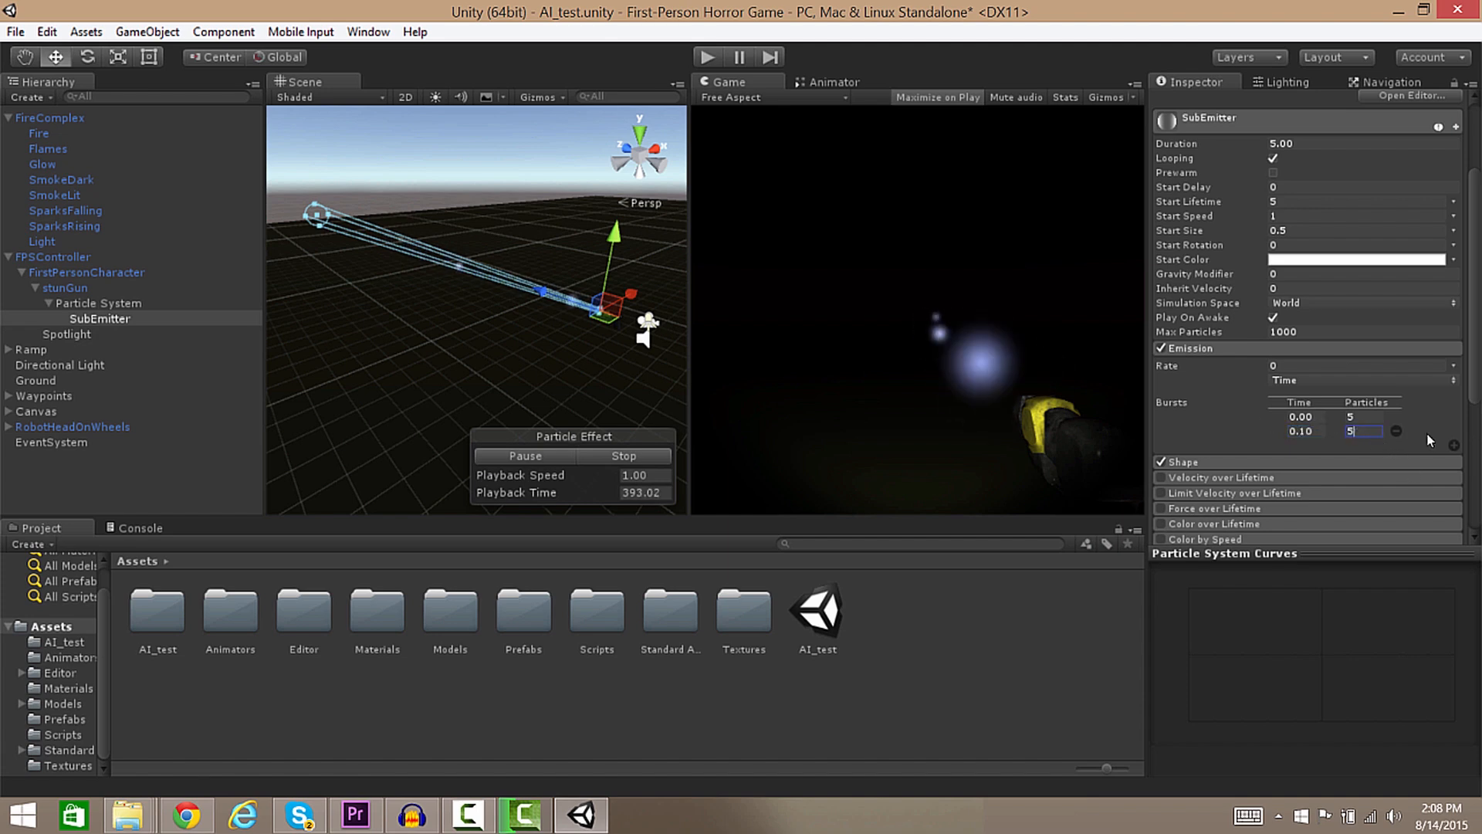
Add a third burst of 10 particles at 0.20.
{"action": "left_click", "coordinate": [1454, 447]}
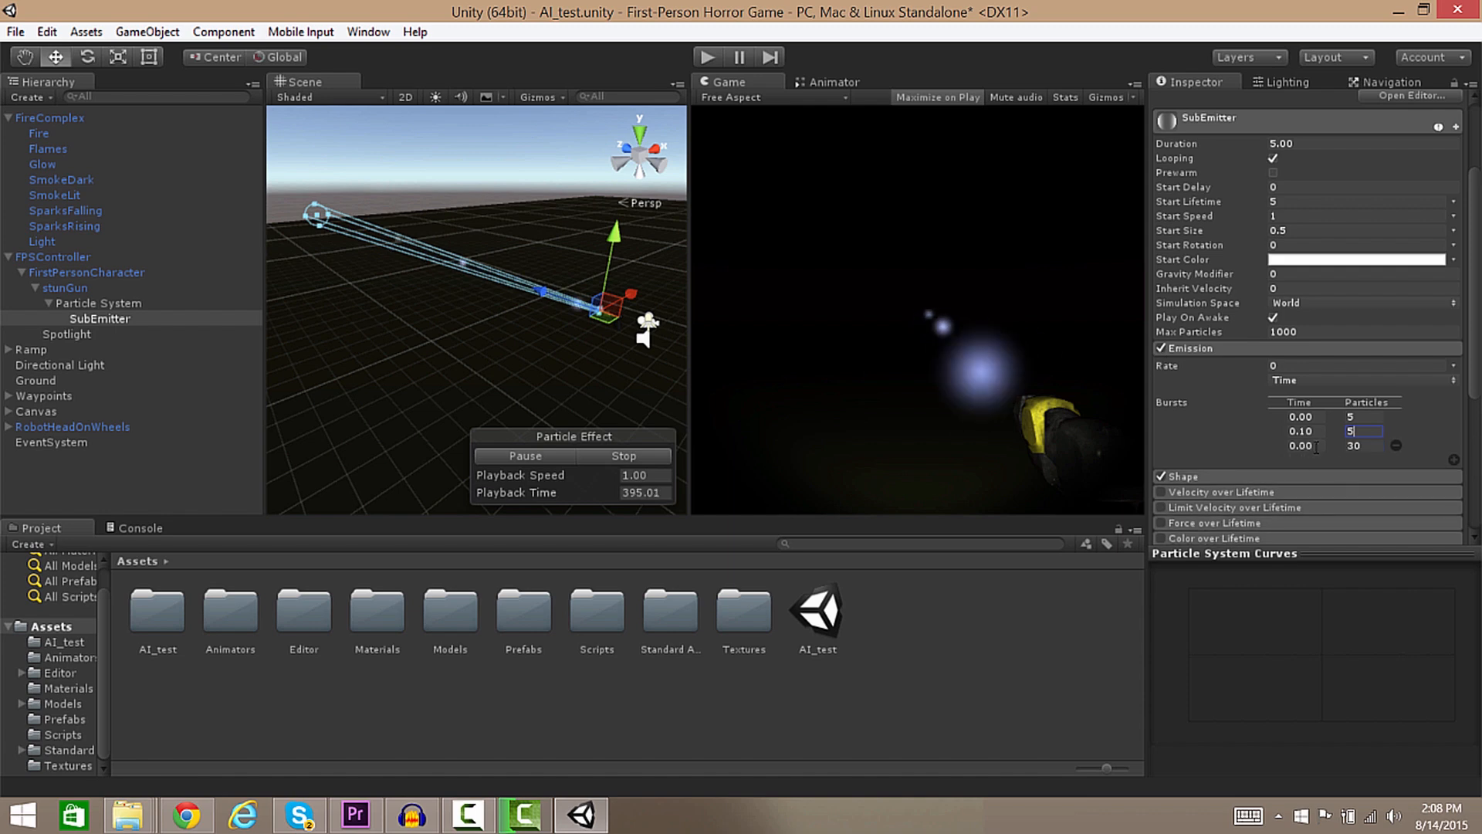
{"action": "type", "text": ".2"}
{"action": "key", "text": "Return"}
{"action": "key", "text": "Tab"}
{"action": "type", "text": "10"}
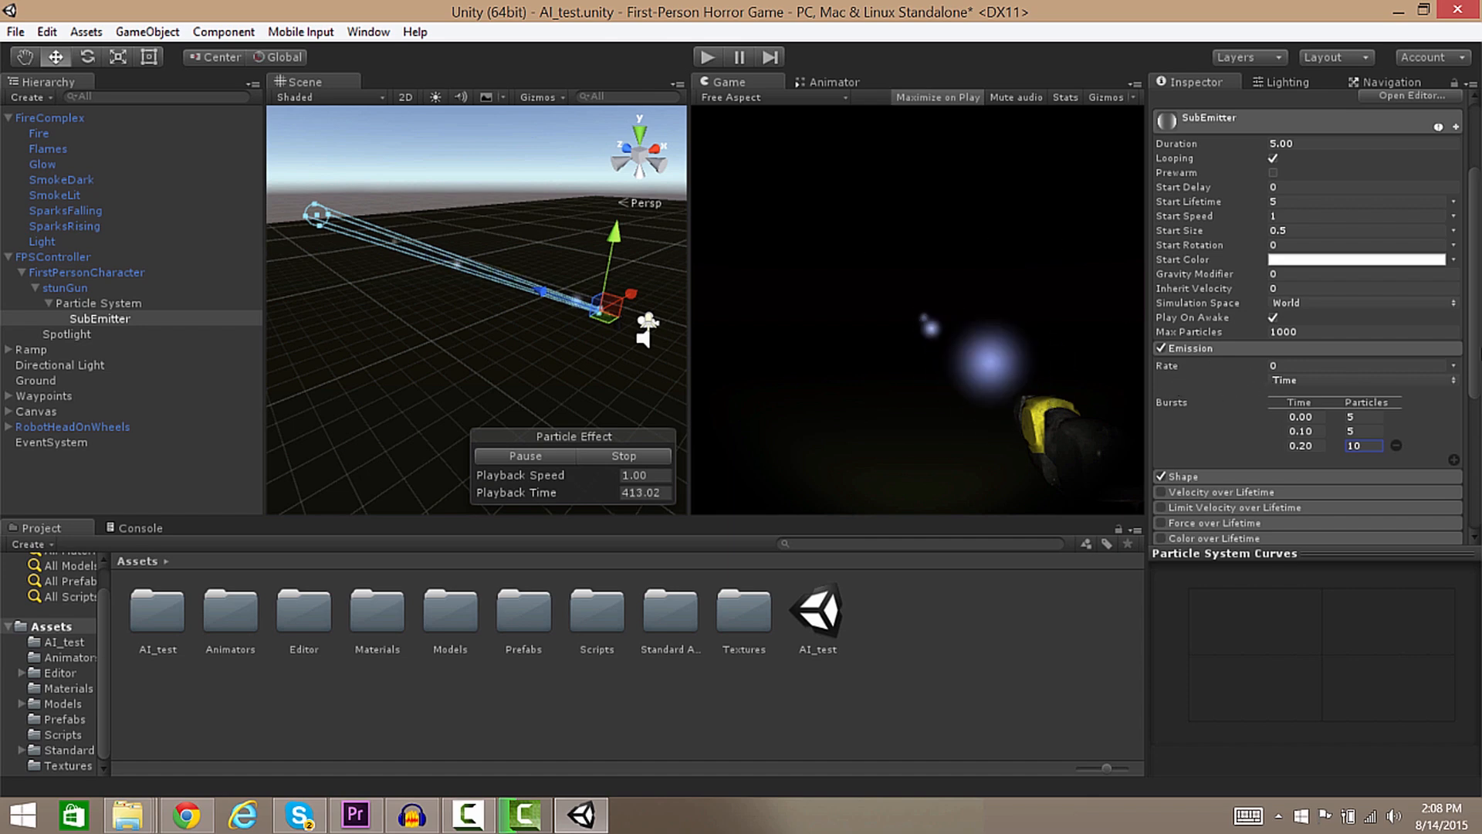
{"action": "scroll", "coordinate": [1292, 277], "scroll_direction": "up", "scroll_amount": 3}
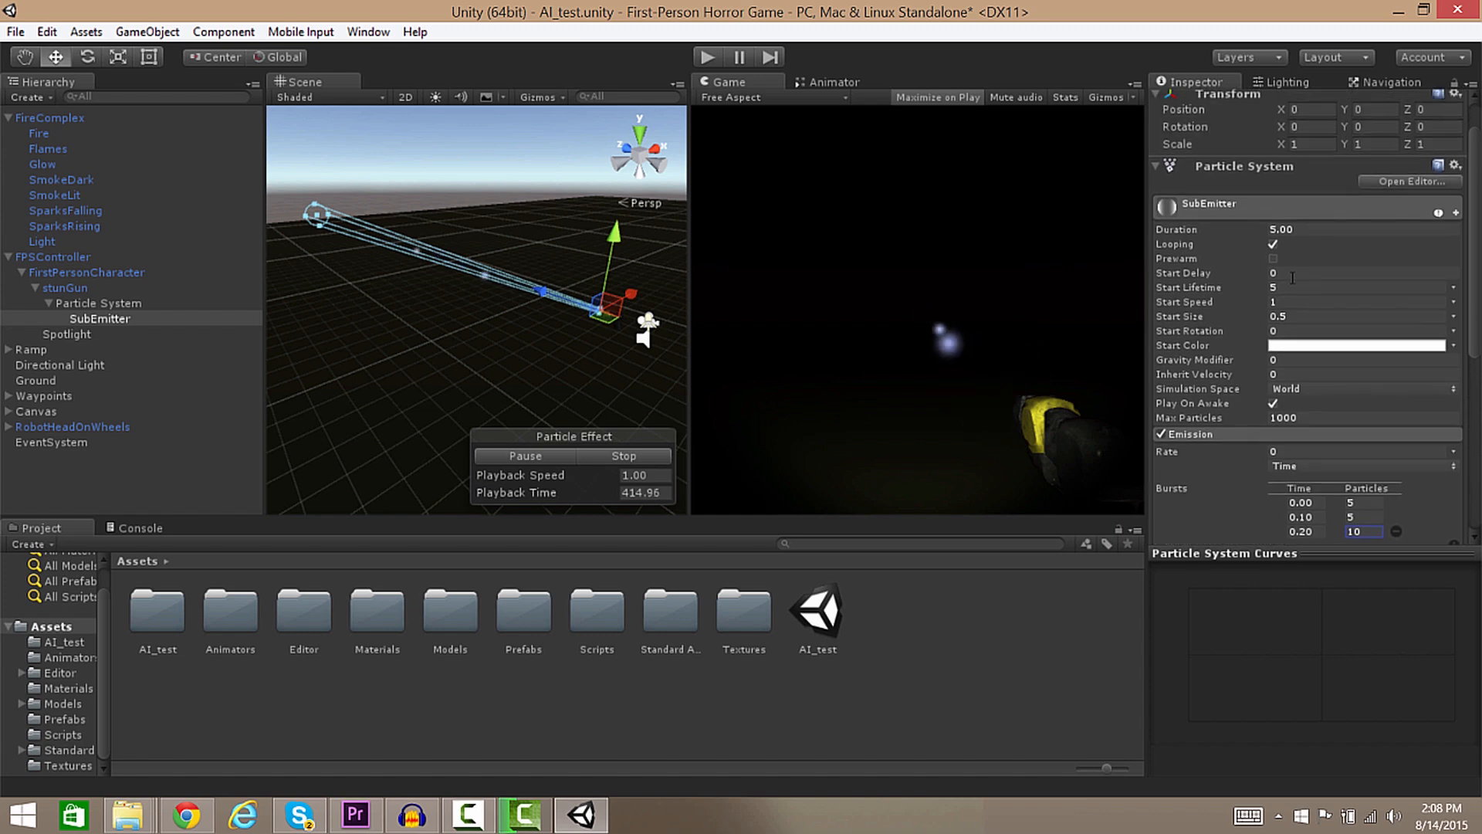
Set the SubEmitter's Start Lifetime to 0.2, turn off Looping, and set Duration to 0.5.
{"action": "left_click", "coordinate": [1275, 287]}
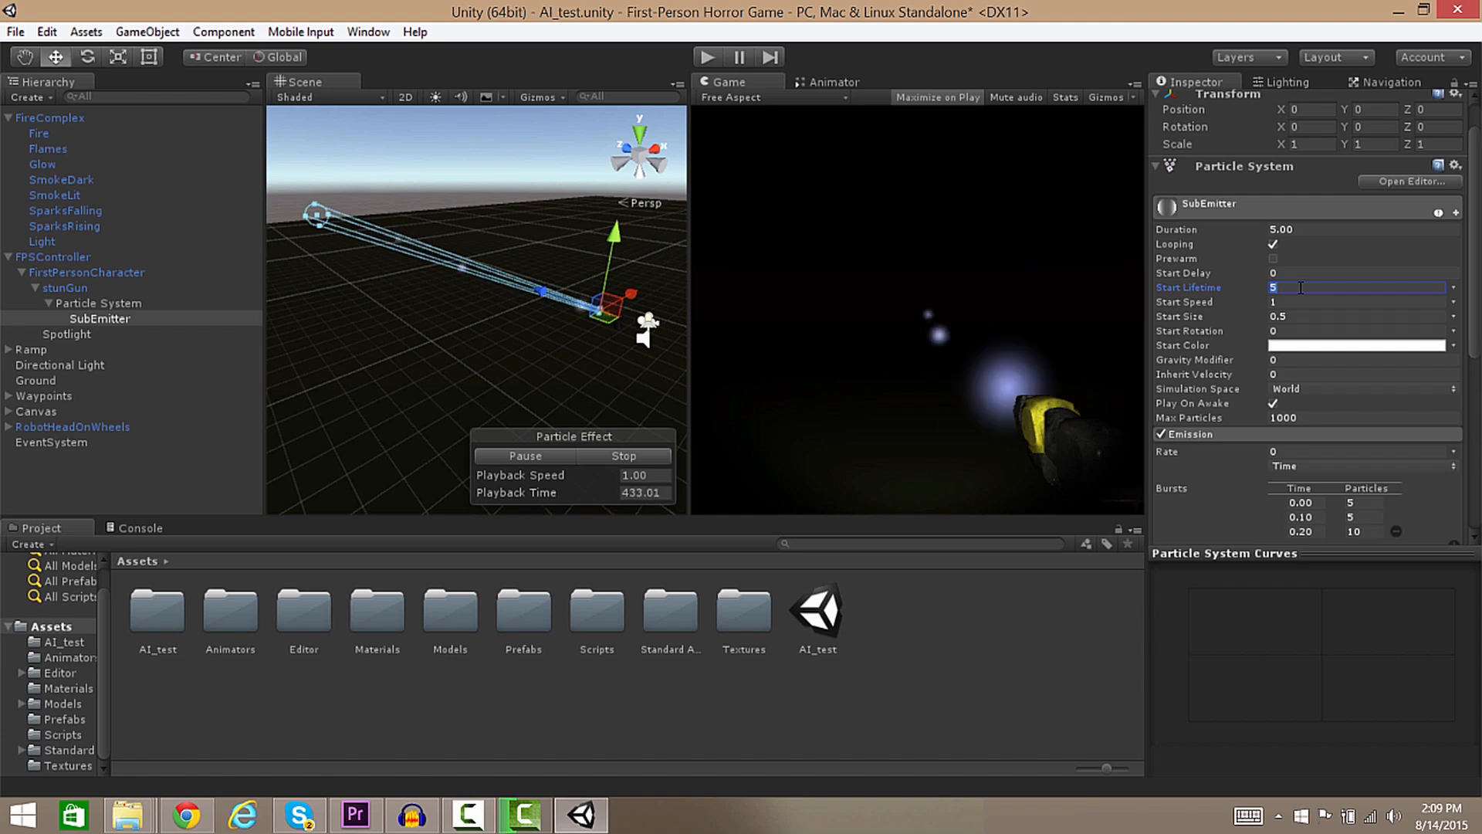
{"action": "type", "text": "."}
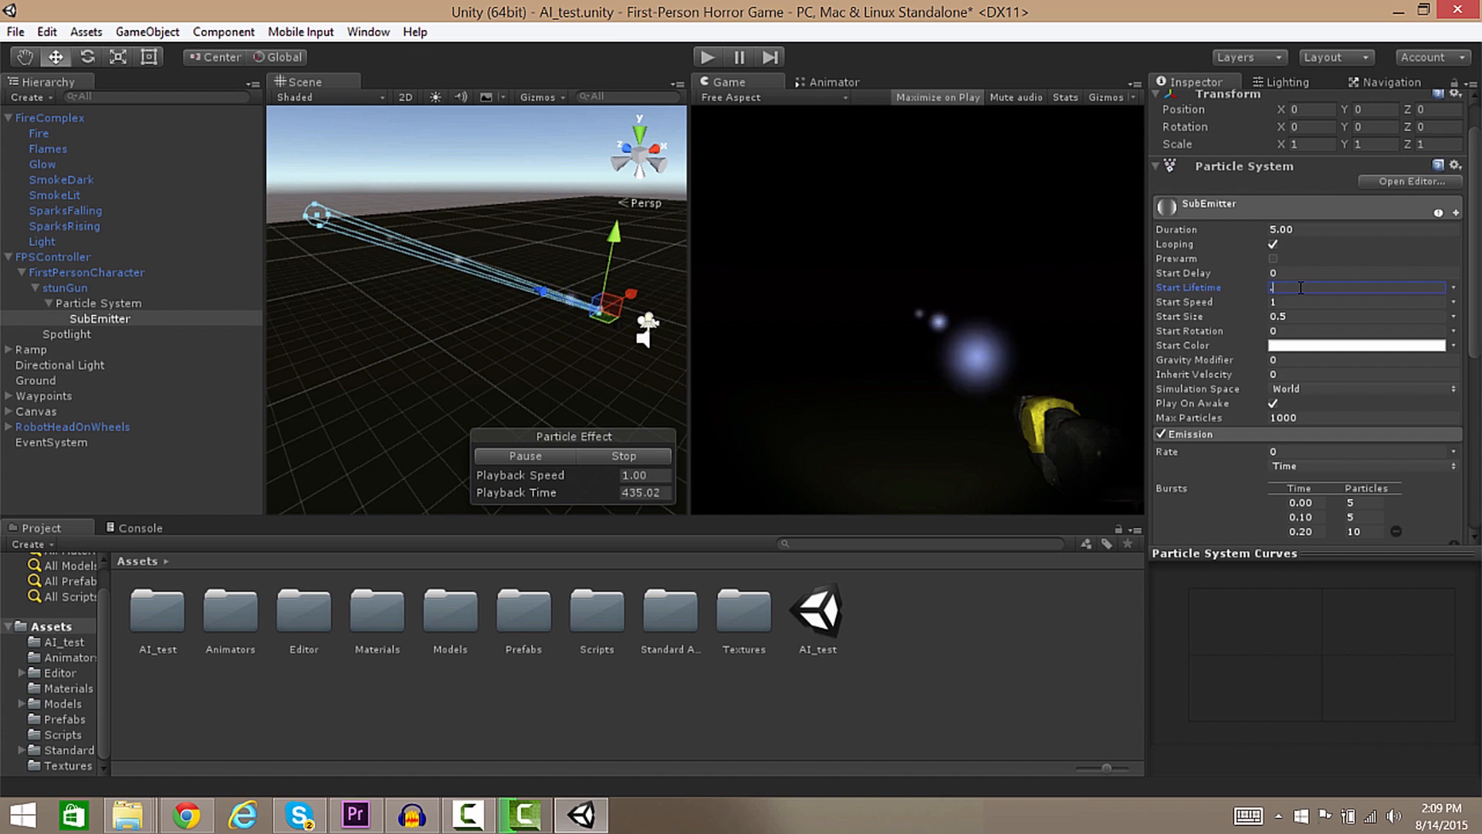
{"action": "type", "text": "2"}
{"action": "key", "text": "Return"}
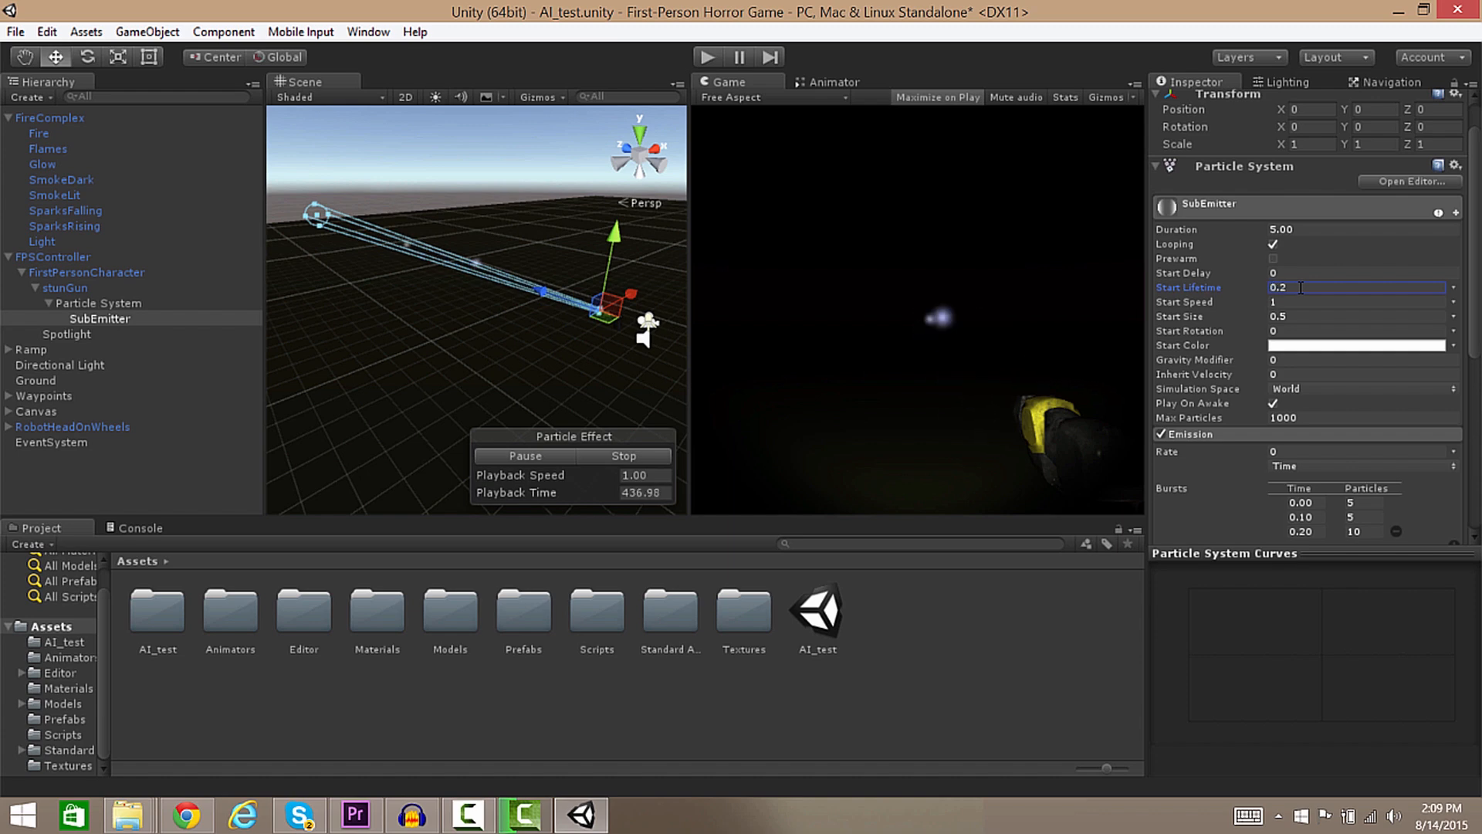
{"action": "left_click", "coordinate": [1273, 246]}
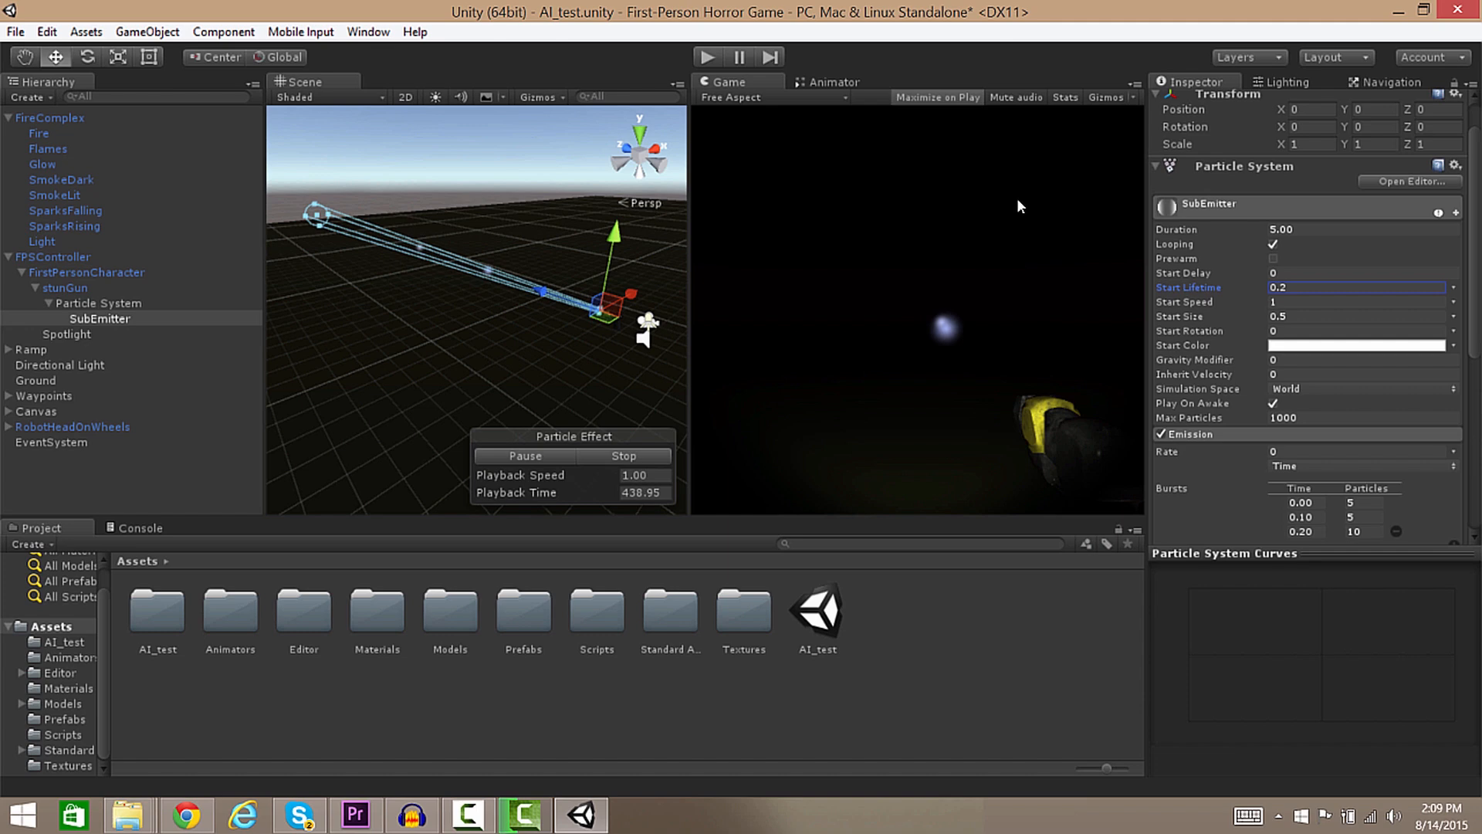
{"action": "left_click_drag", "start_coordinate": [1302, 230], "coordinate": [1198, 198]}
{"action": "type", "text": ".5"}
{"action": "key", "text": "Return"}
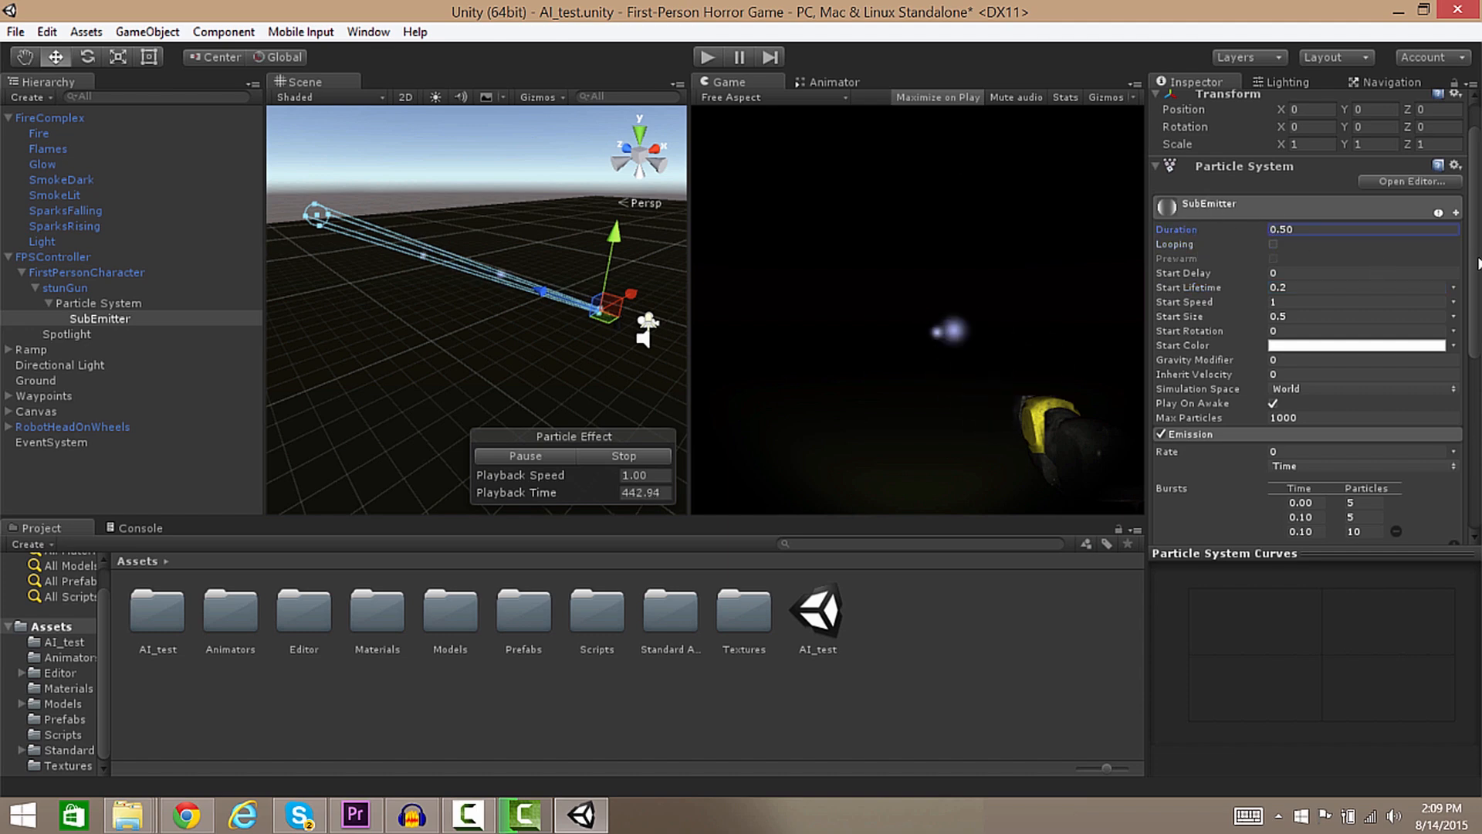
Reset the third burst's time to 0.20 and start test-playing the game.
{"action": "left_click_drag", "start_coordinate": [1474, 262], "coordinate": [1474, 296]}
{"action": "left_click", "coordinate": [1303, 458]}
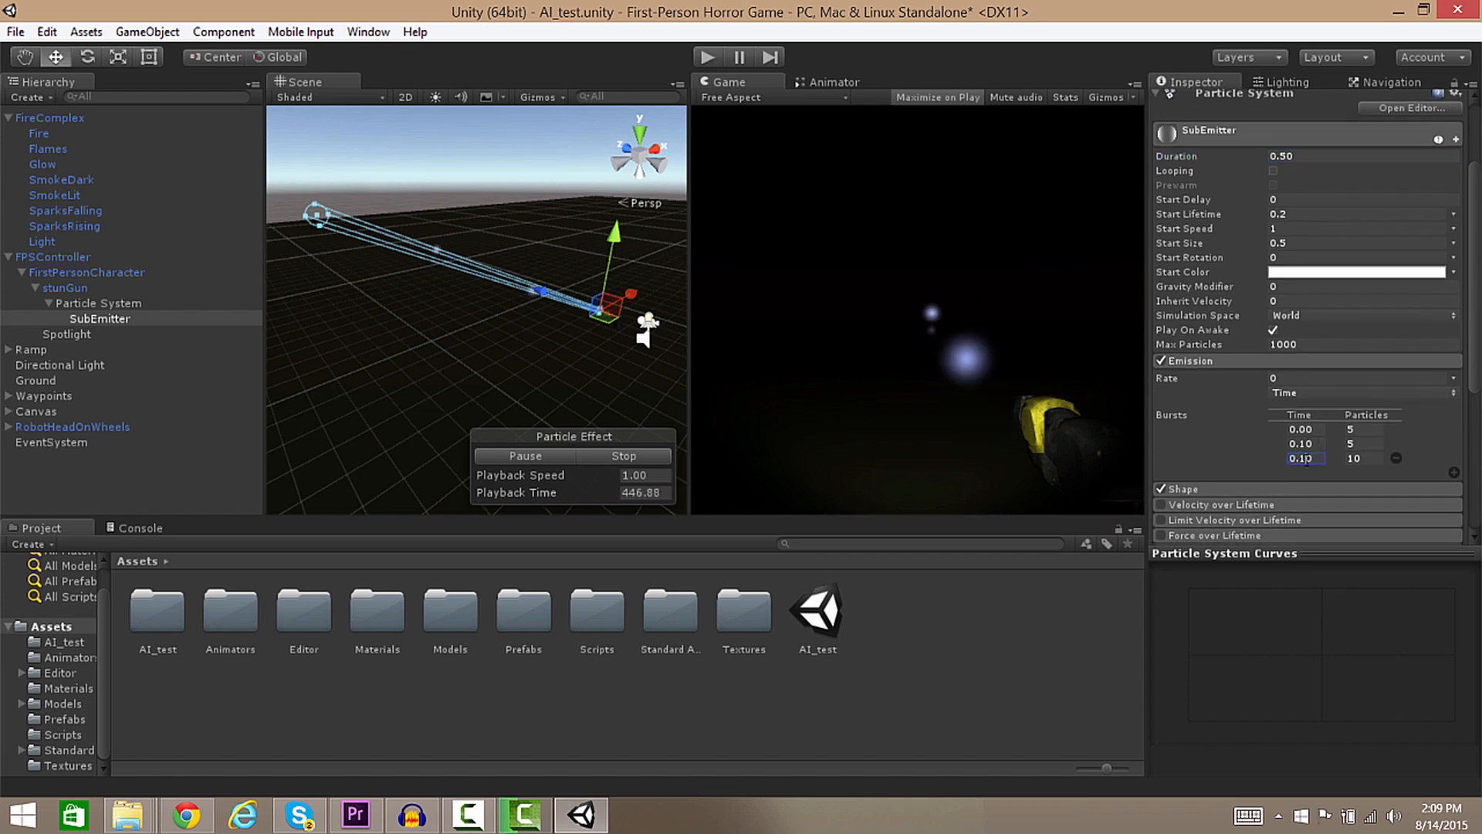
{"action": "key", "text": "BackSpace"}
{"action": "type", "text": "2"}
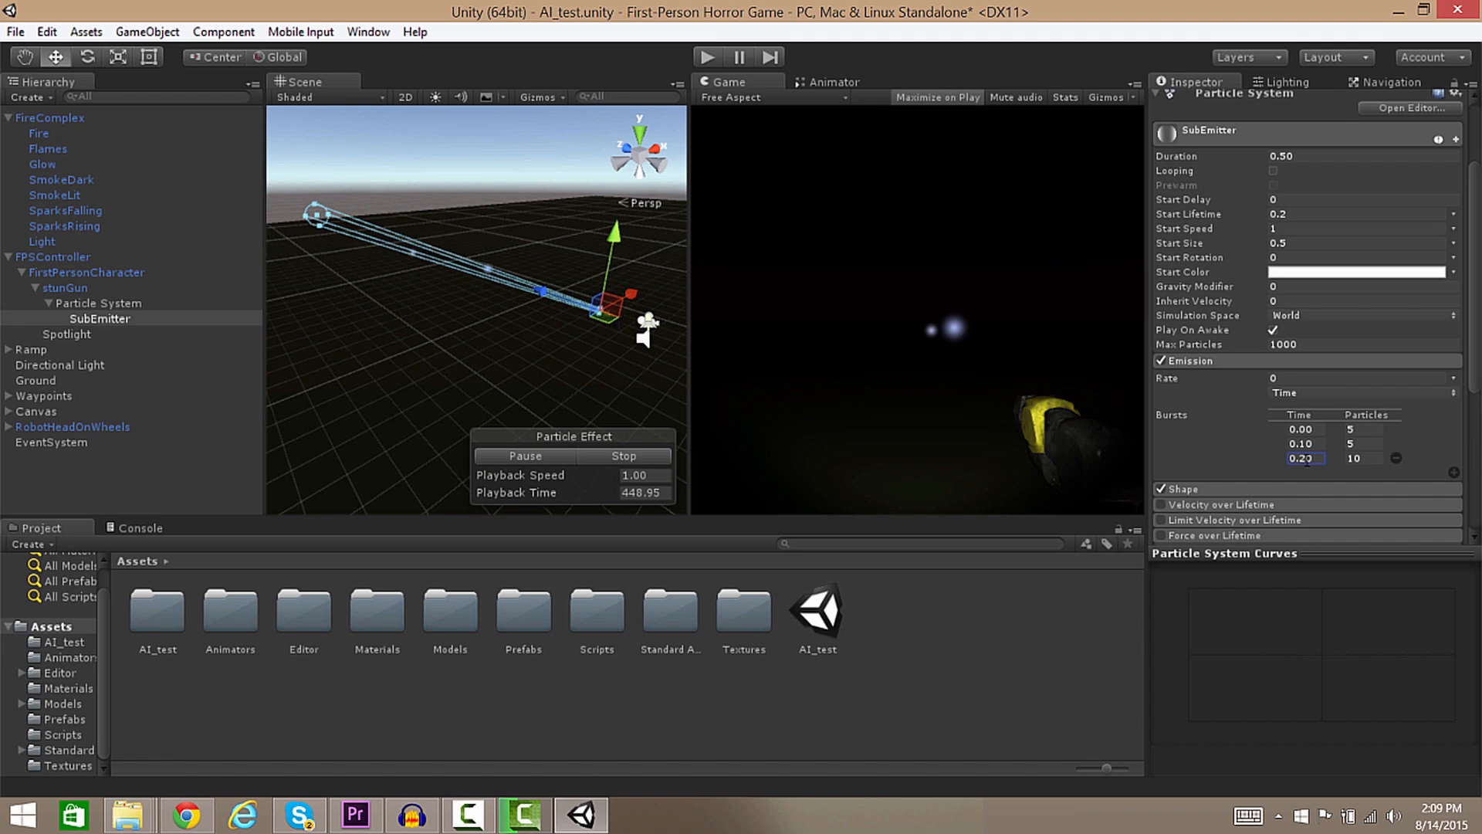
{"action": "left_click_drag", "start_coordinate": [1476, 324], "coordinate": [1479, 497]}
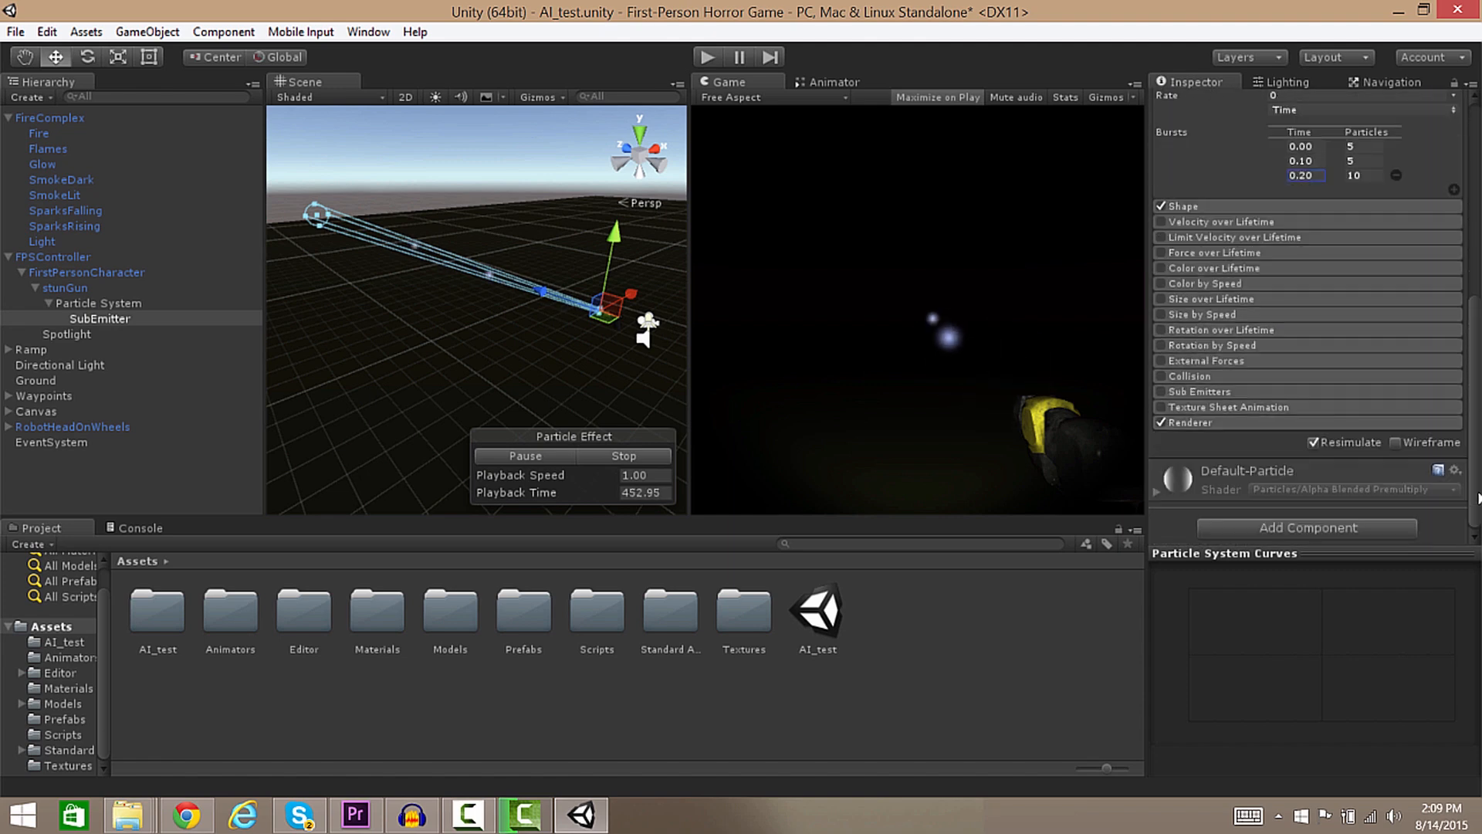
{"action": "scroll", "coordinate": [1184, 309], "scroll_direction": "up", "scroll_amount": 4}
{"action": "scroll", "coordinate": [1183, 309], "scroll_direction": "down", "scroll_amount": 1}
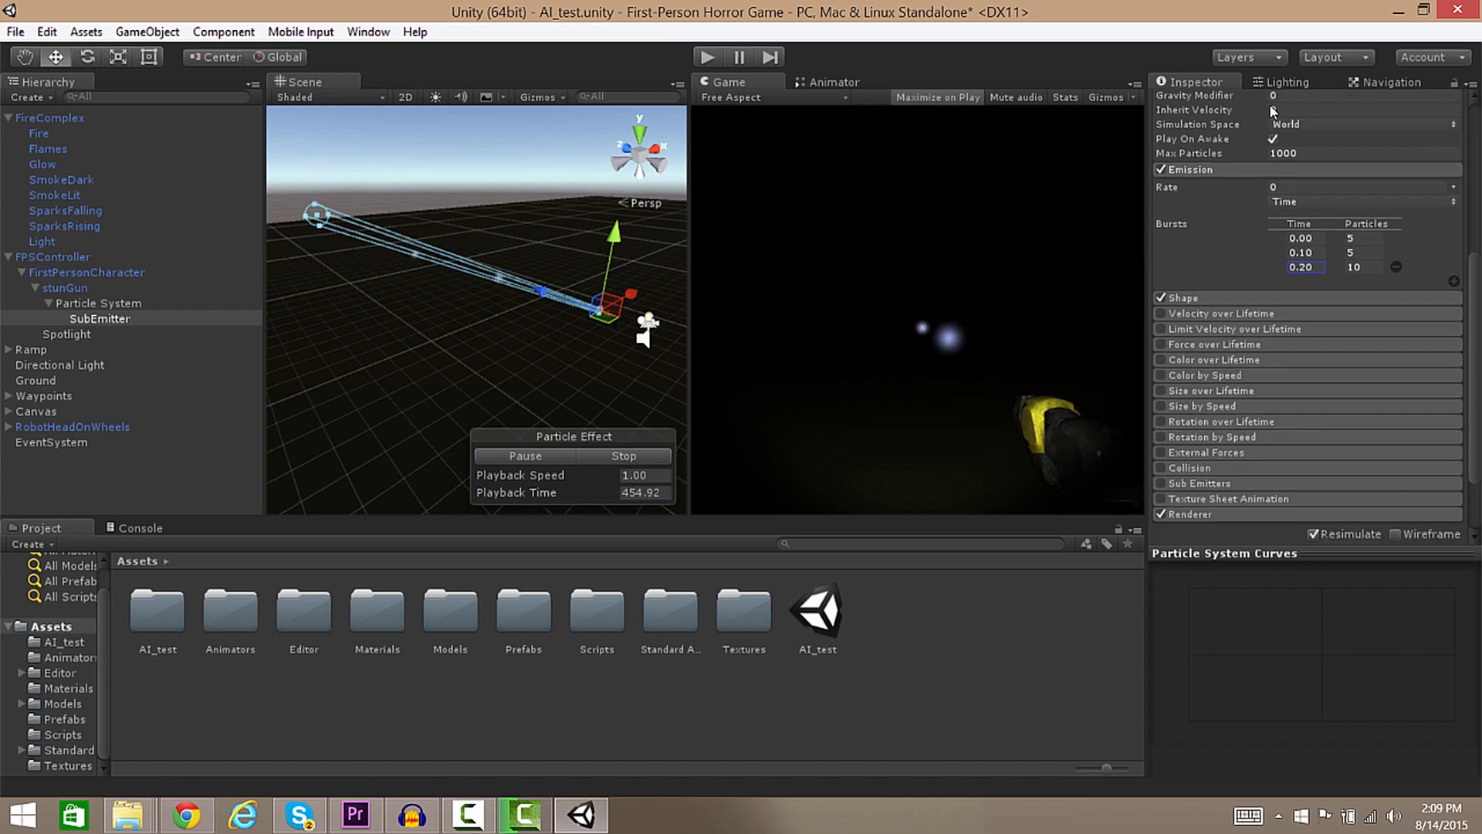
{"action": "left_click", "coordinate": [707, 56]}
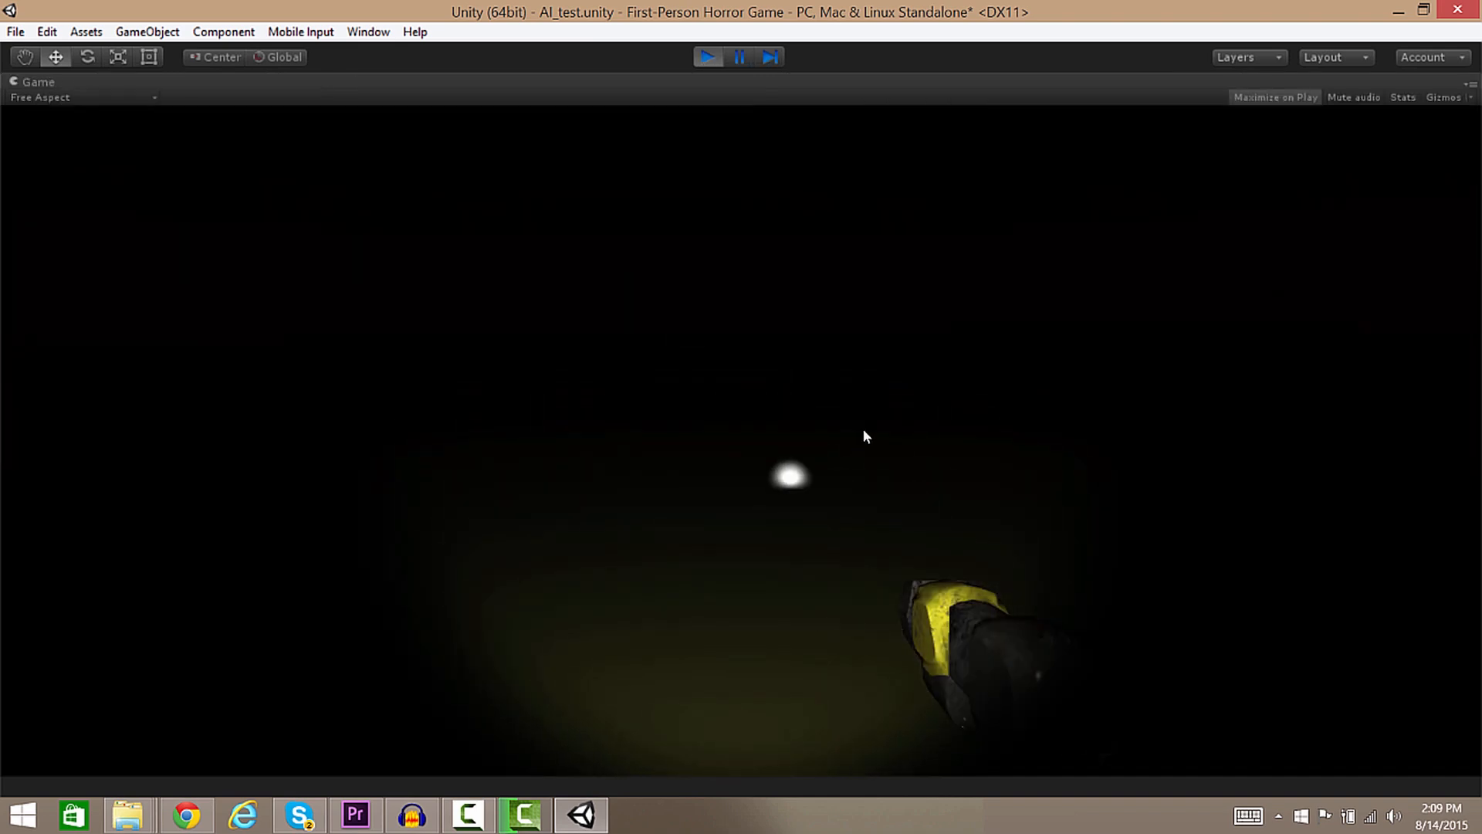
Exit play mode and open the Materials folder in the Project panel.
{"action": "left_click", "coordinate": [705, 55]}
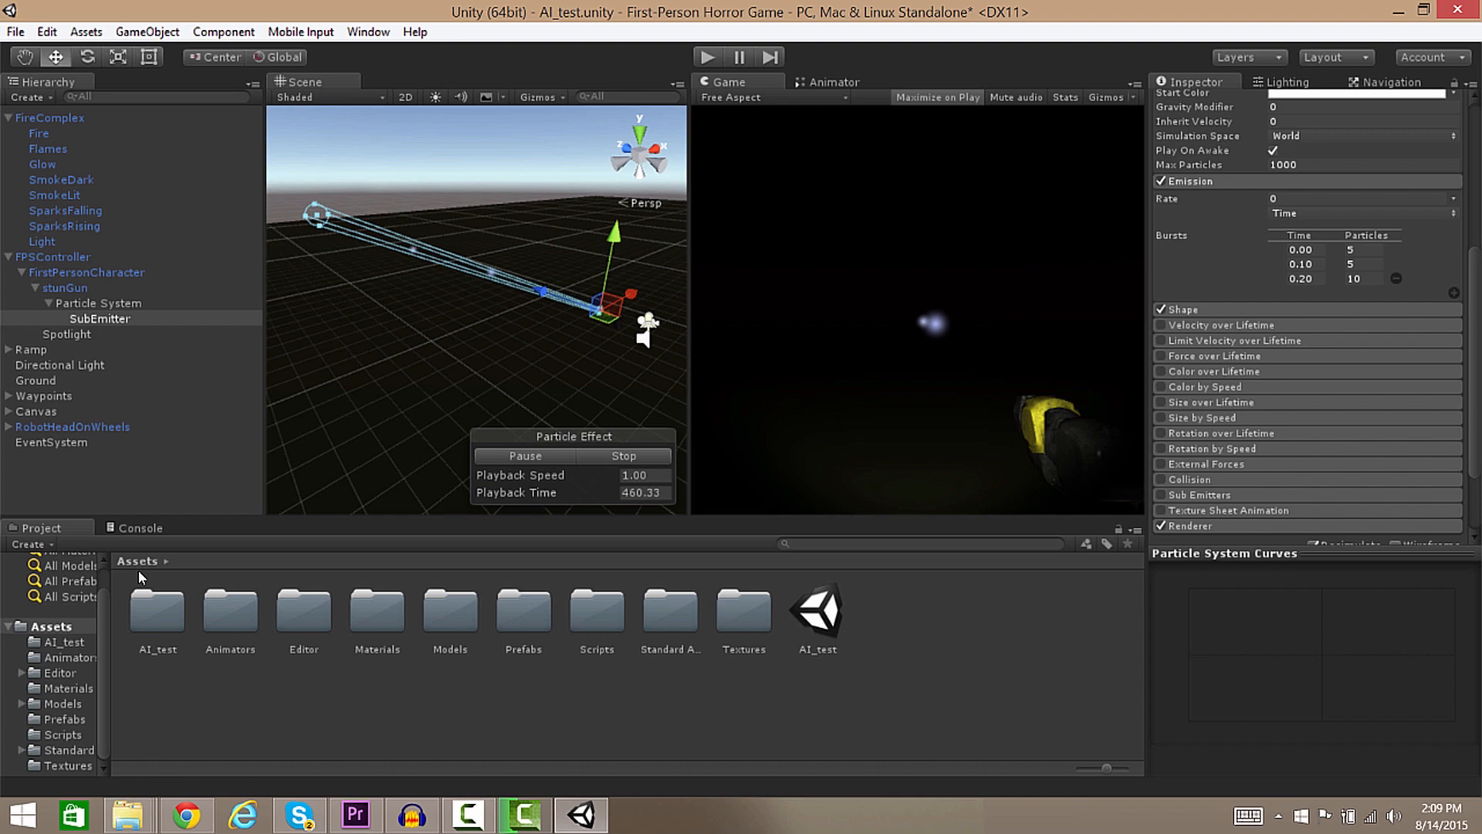
{"action": "double_click", "coordinate": [376, 617]}
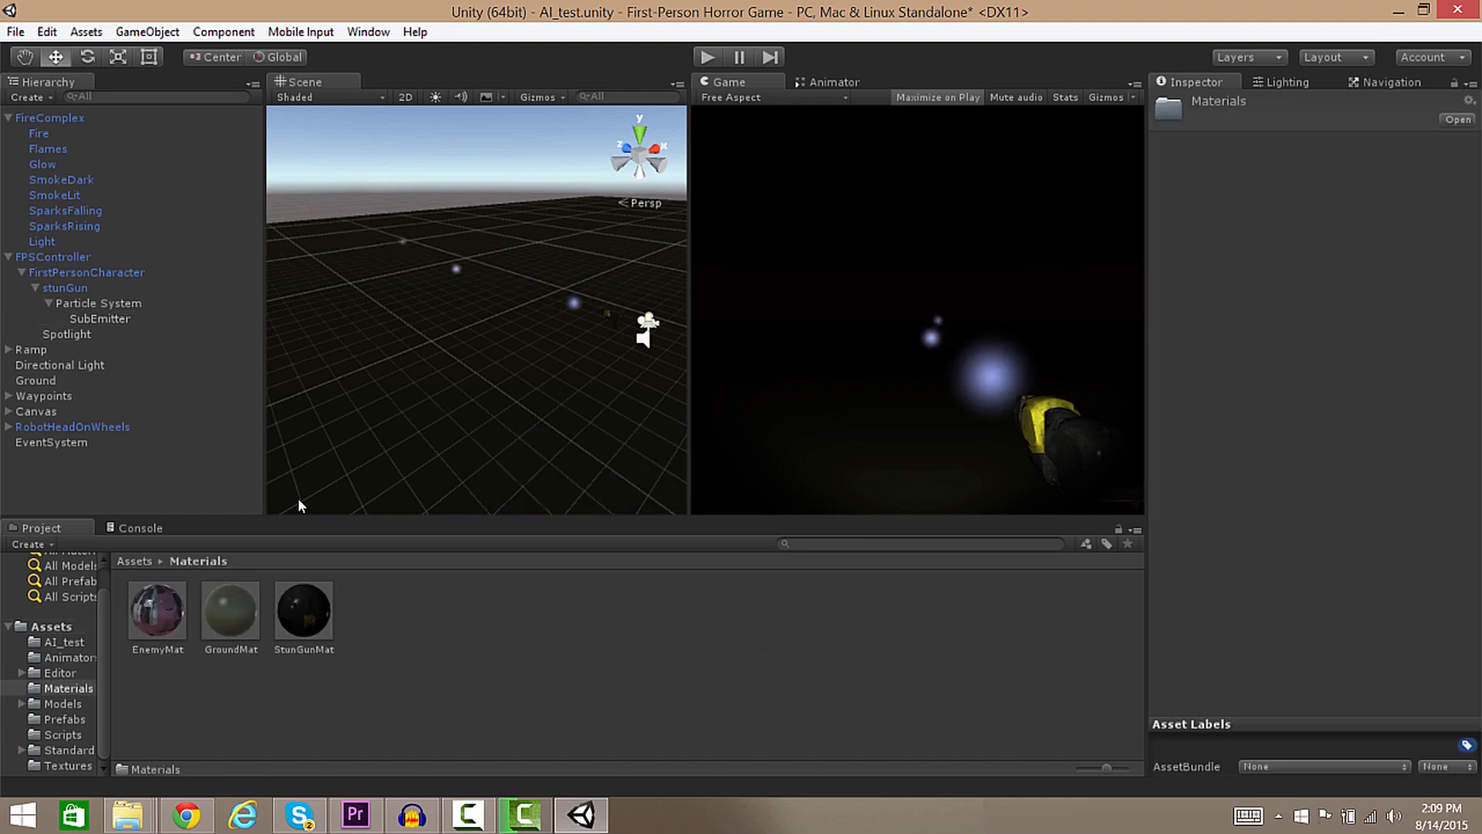
Create a new material in the Materials folder with its default name.
{"action": "right_click", "coordinate": [373, 623]}
{"action": "mouse_move", "coordinate": [474, 298]}
{"action": "left_click", "coordinate": [753, 475]}
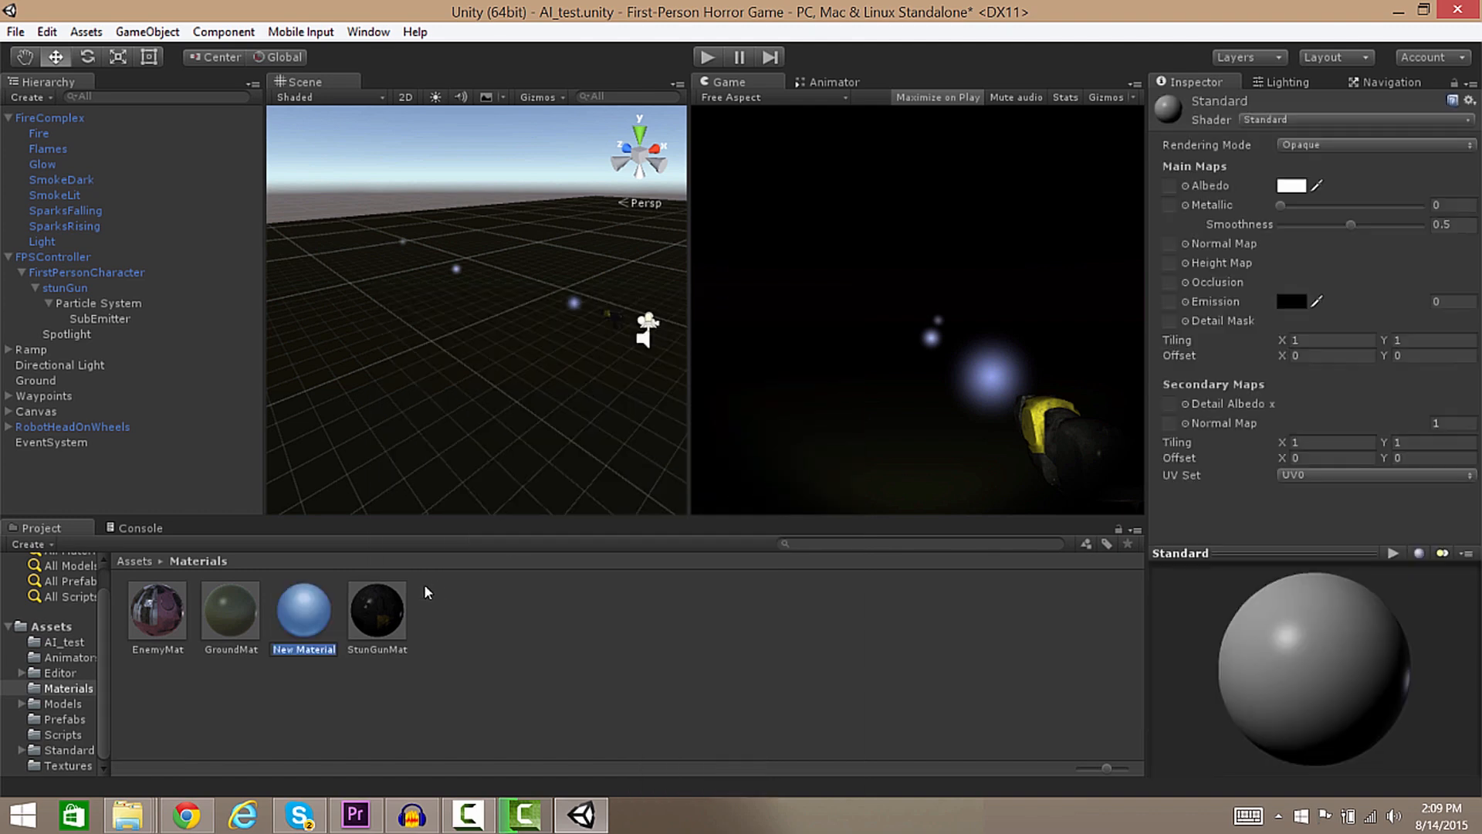
{"action": "key", "text": "Return"}
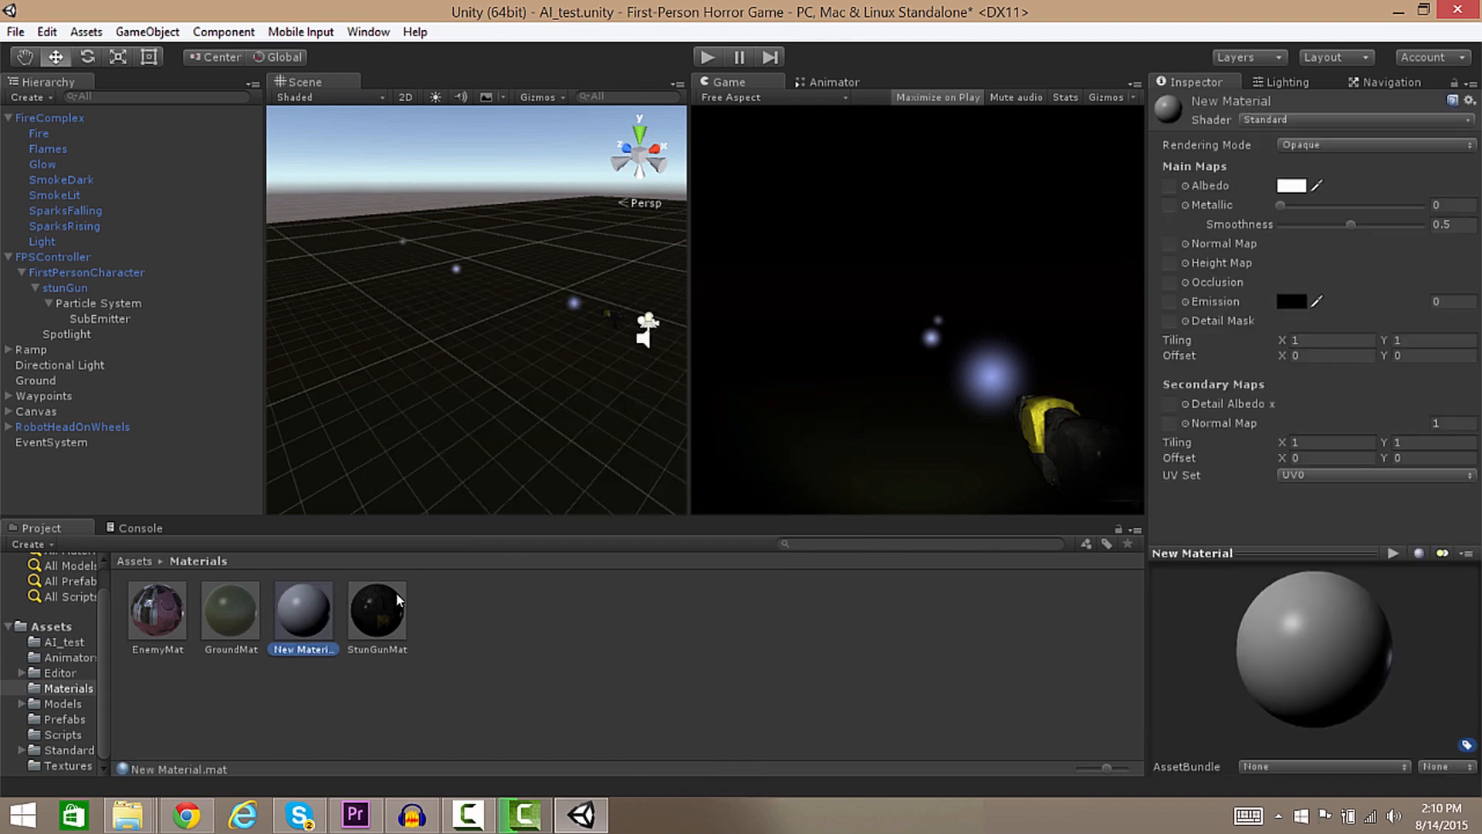
Rename New Material to 'EnergyParticle'.
{"action": "right_click", "coordinate": [306, 647]}
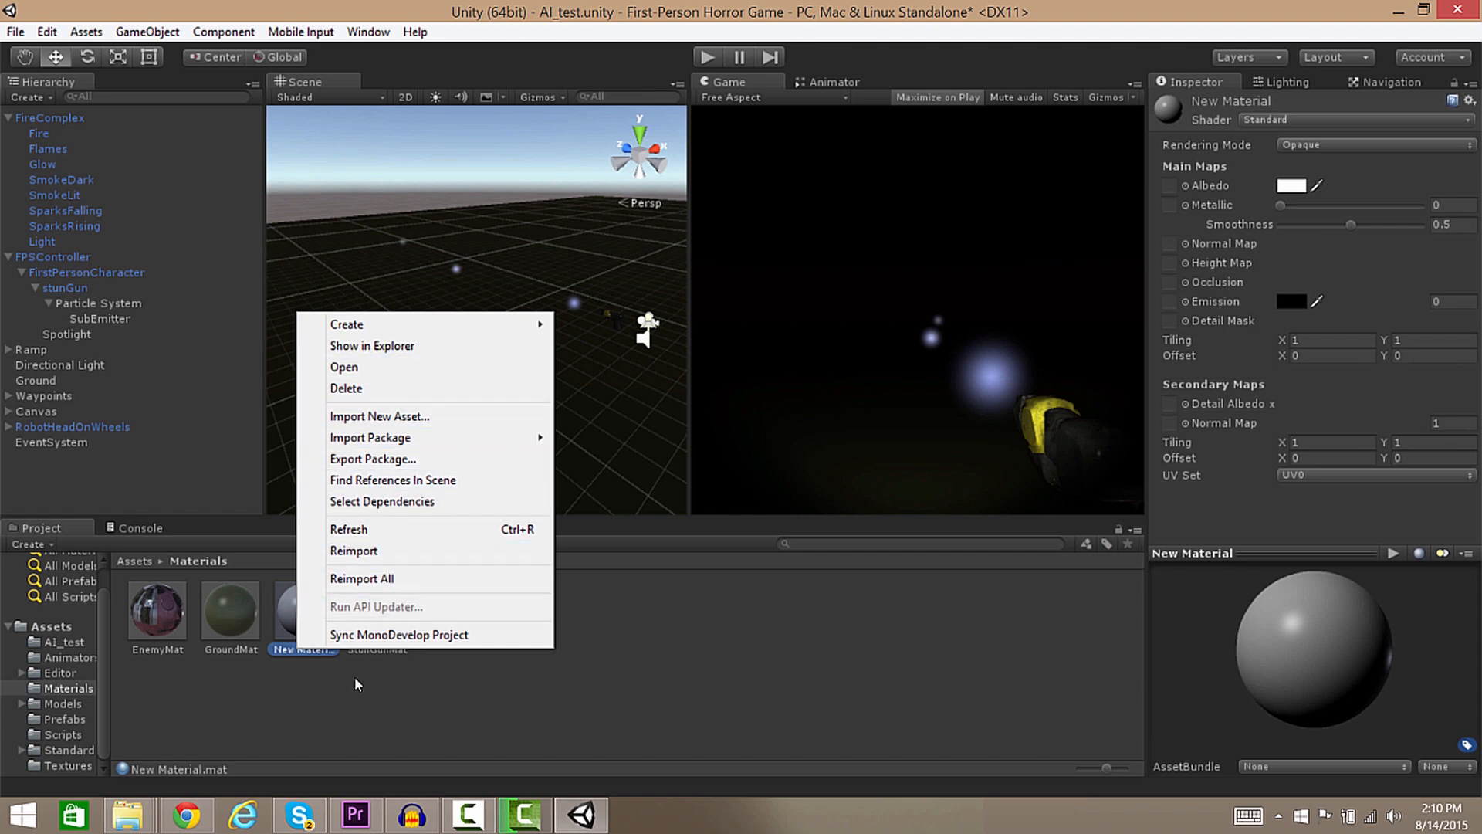
{"action": "left_click", "coordinate": [298, 657]}
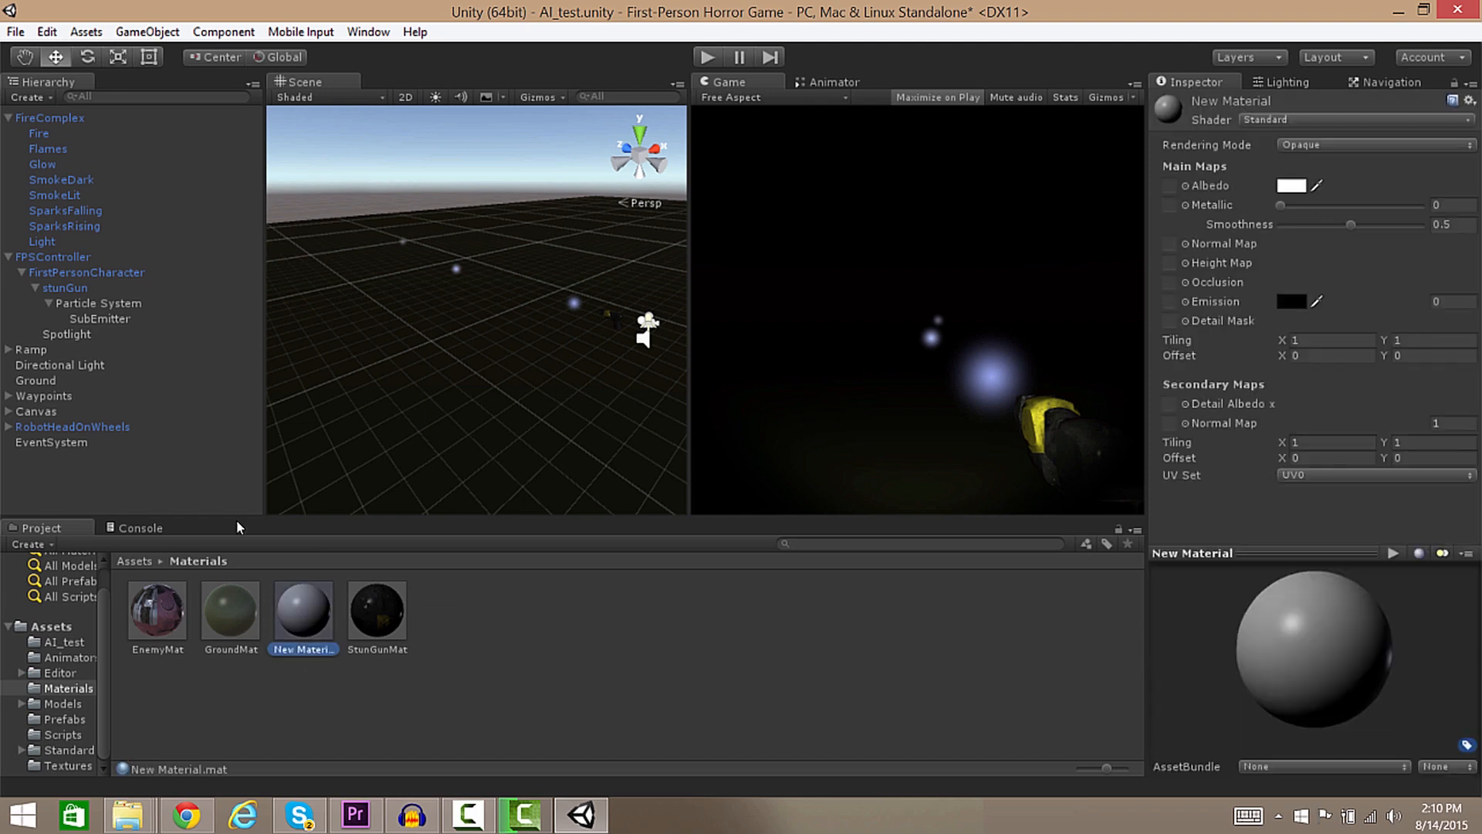
{"action": "key", "text": "F2"}
{"action": "key", "text": "BackSpace"}
{"action": "type", "text": "EnergyParticle"}
{"action": "key", "text": "Return"}
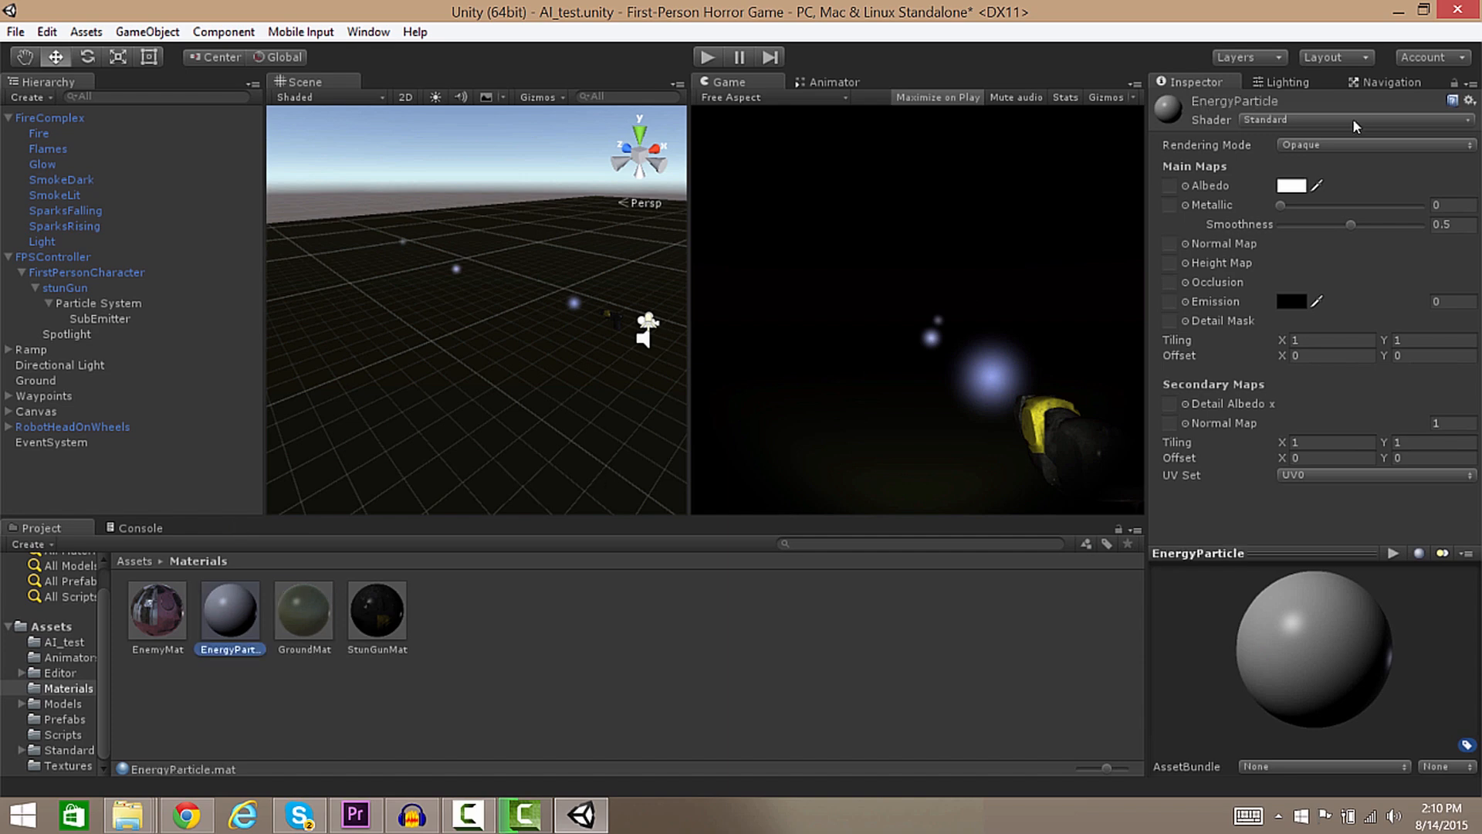
Give EnergyParticle the Particles > Additive (Soft) shader and the lightning sheet texture.
{"action": "left_click", "coordinate": [1316, 119]}
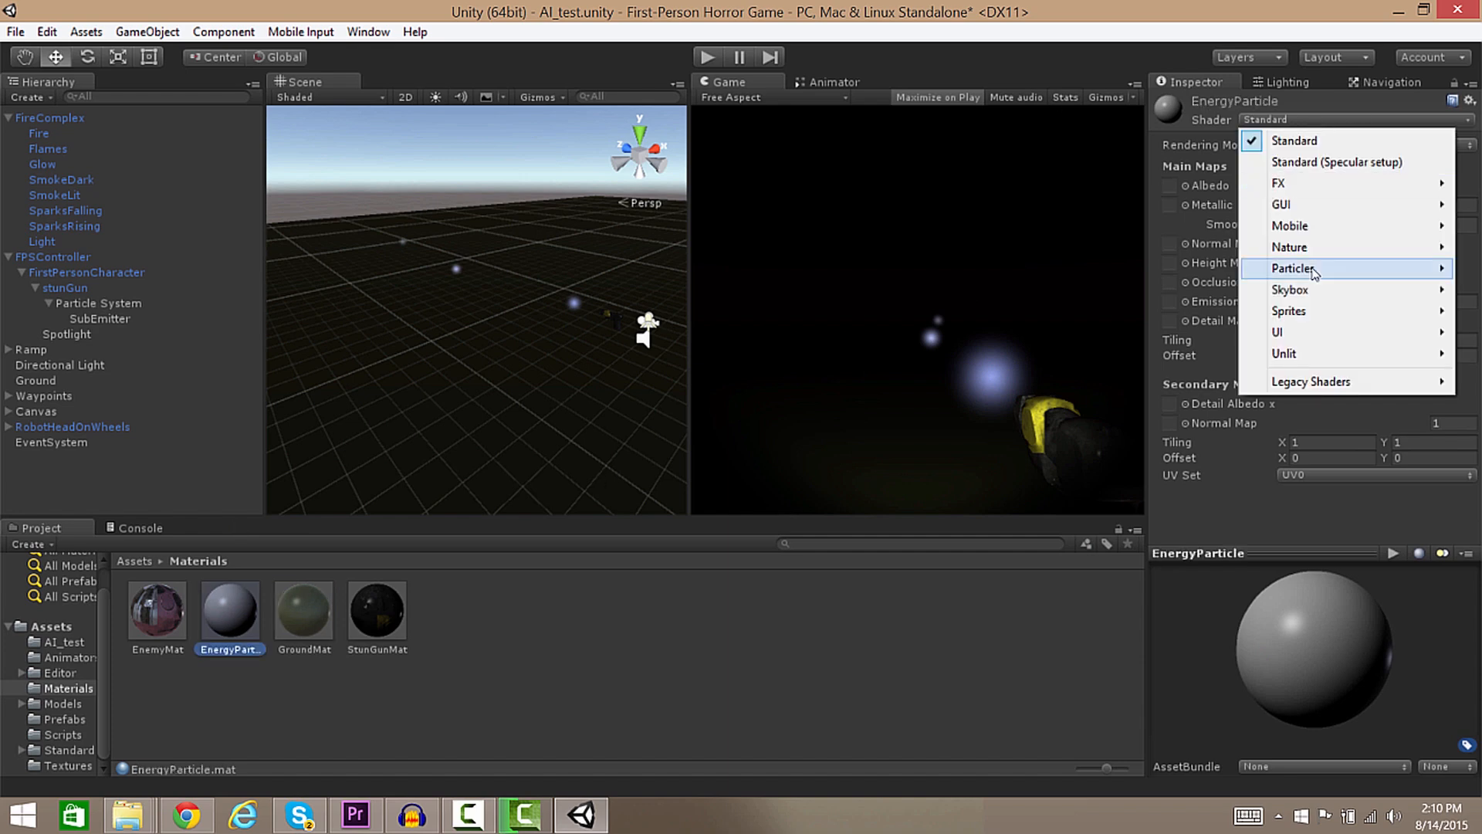
{"action": "mouse_move", "coordinate": [1312, 264]}
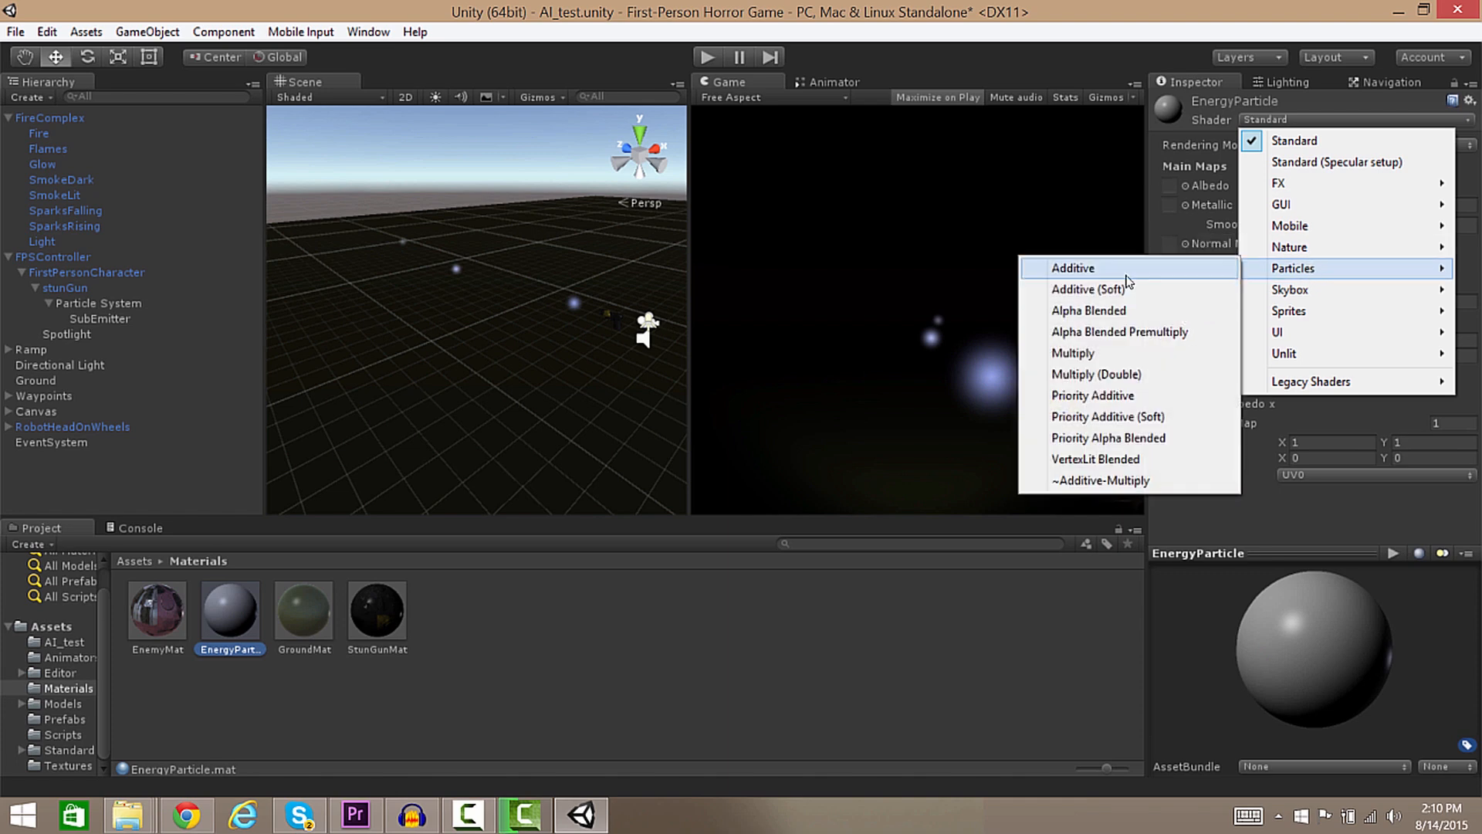
{"action": "left_click", "coordinate": [1097, 291]}
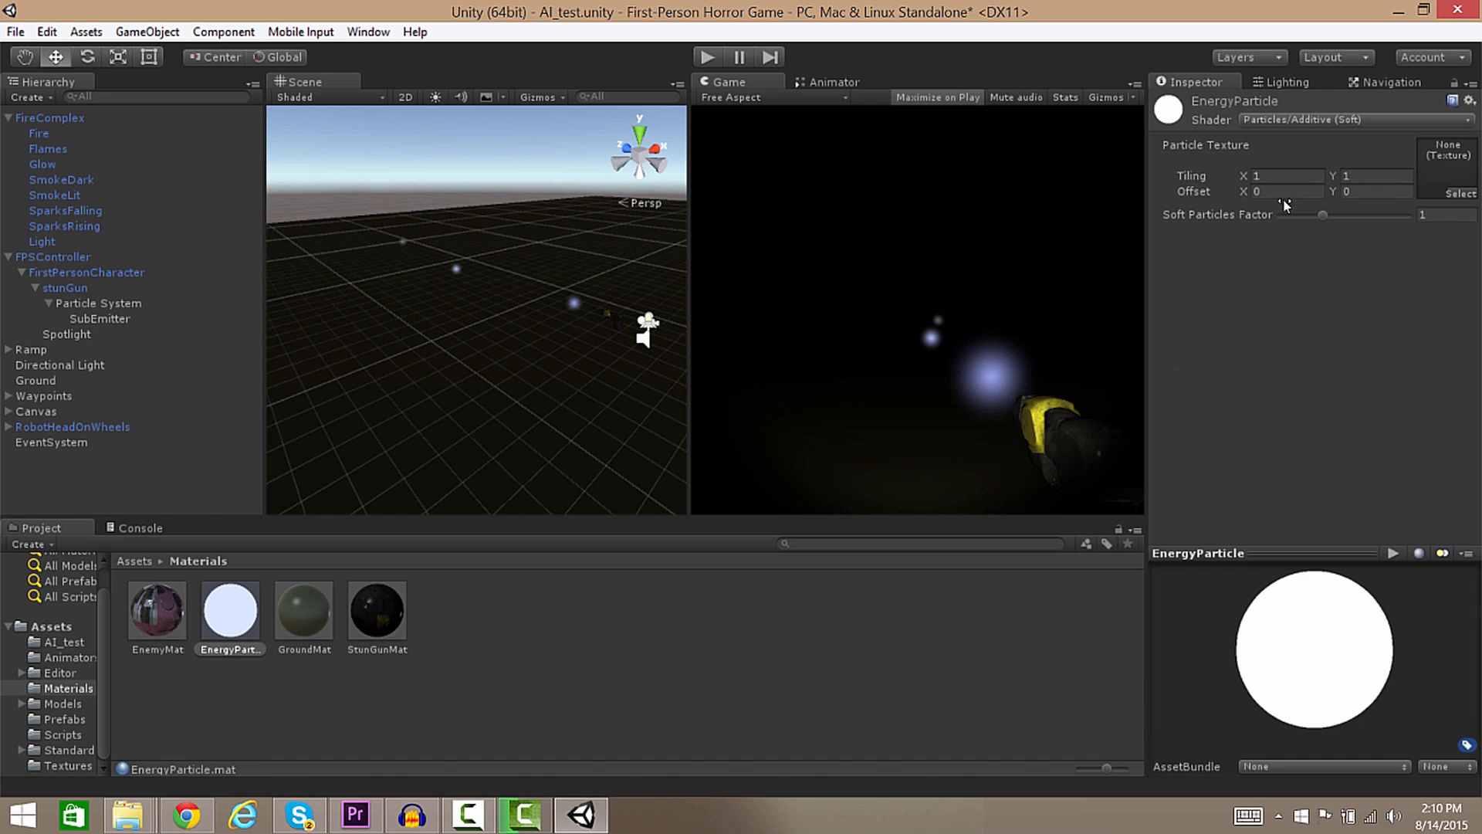
{"action": "left_click", "coordinate": [1466, 195]}
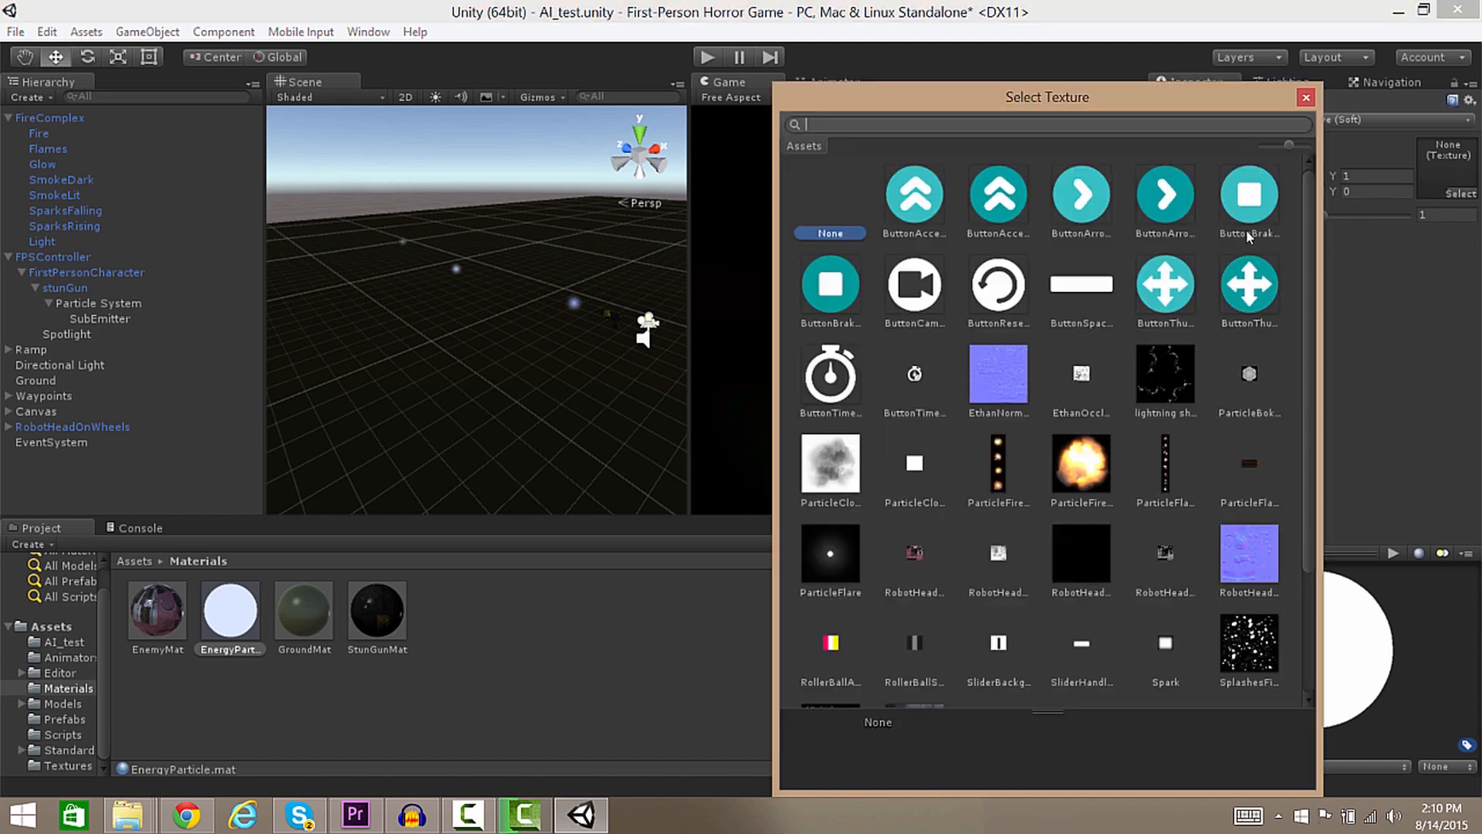
{"action": "left_click_drag", "start_coordinate": [1310, 248], "coordinate": [1274, 168]}
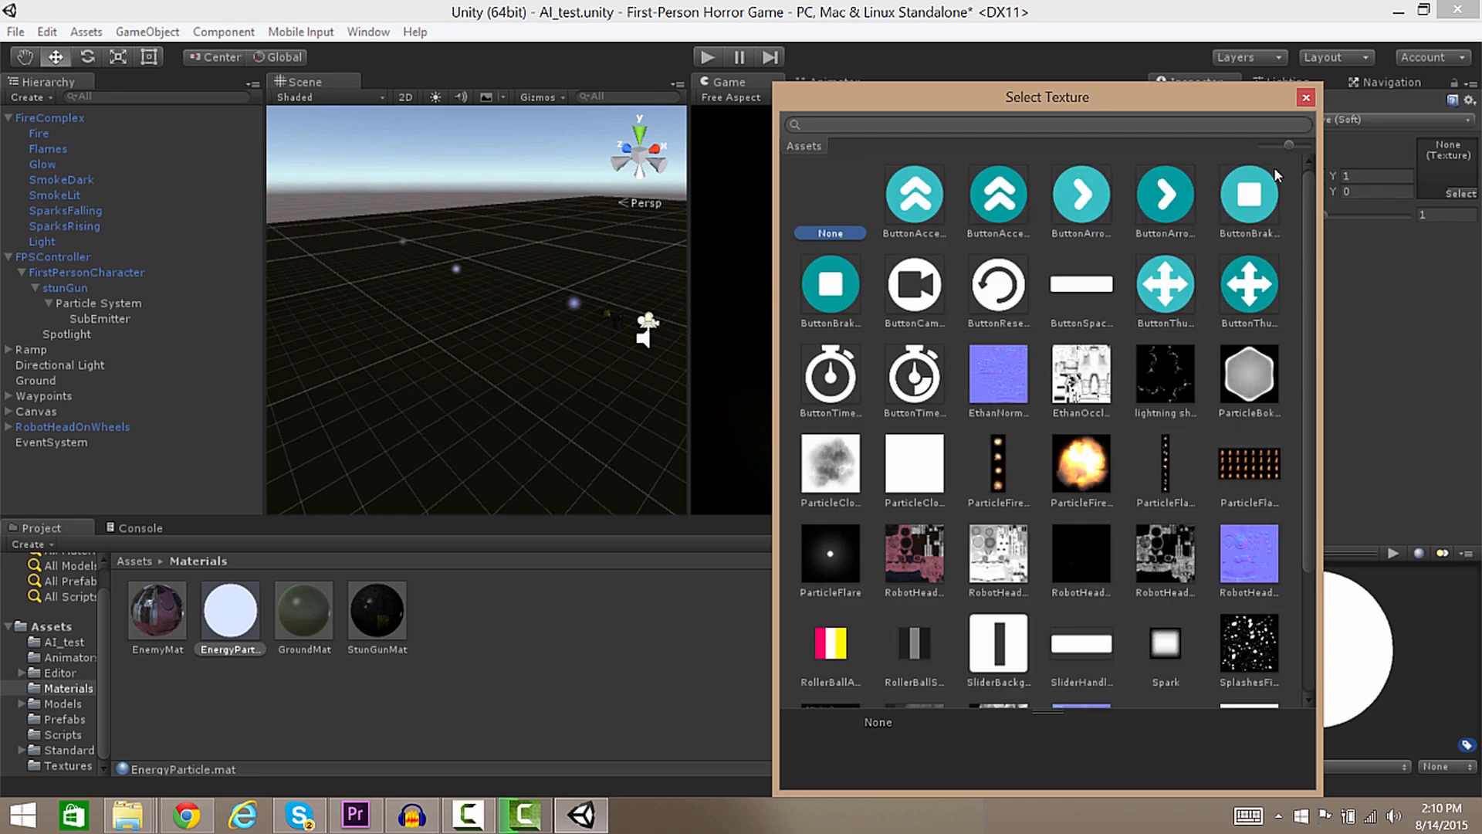
{"action": "left_click", "coordinate": [1176, 397]}
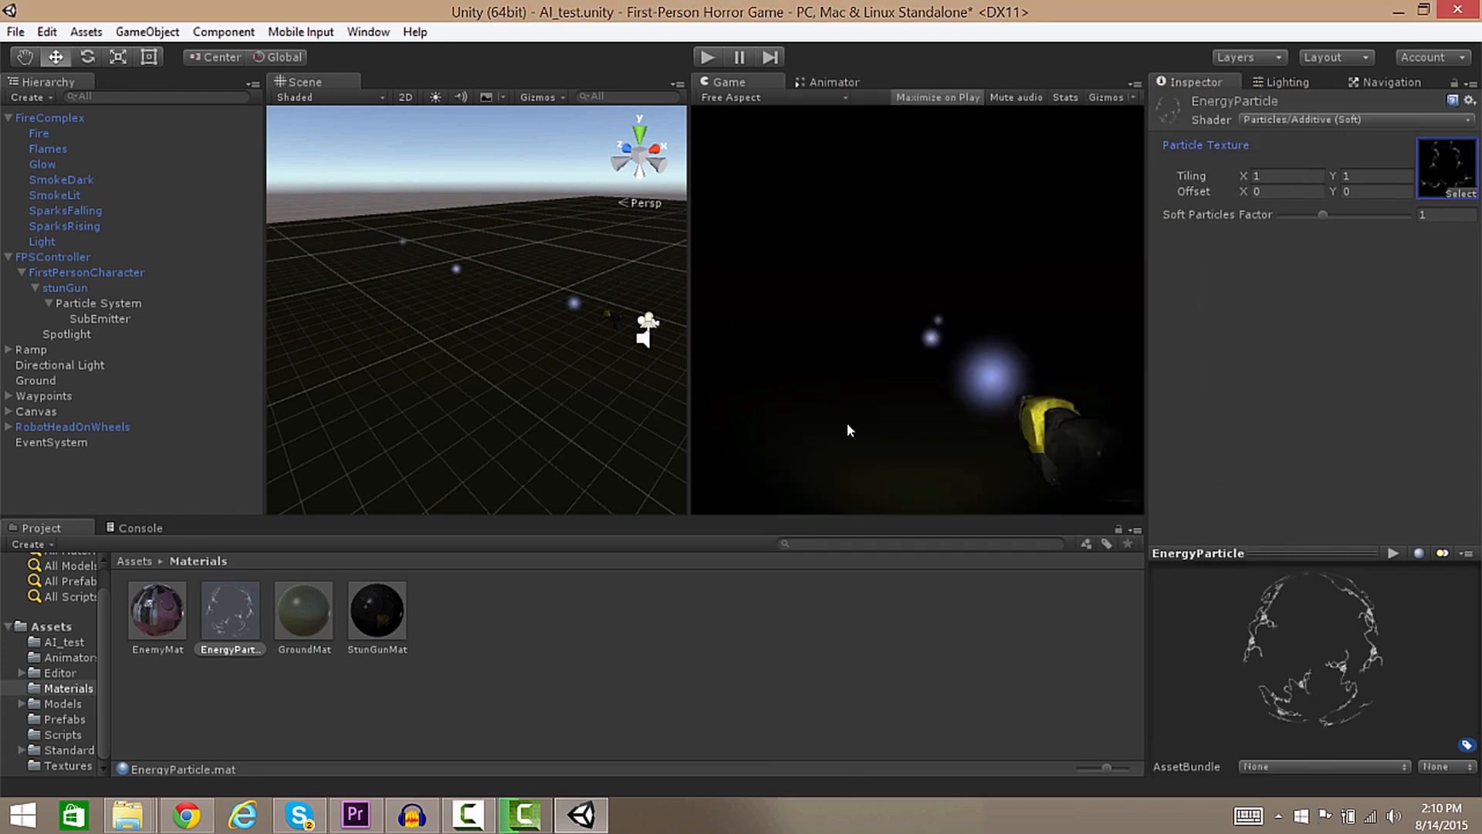
Assign EnergyParticle as the material in the SubEmitter's Renderer module.
{"action": "left_click", "coordinate": [96, 318]}
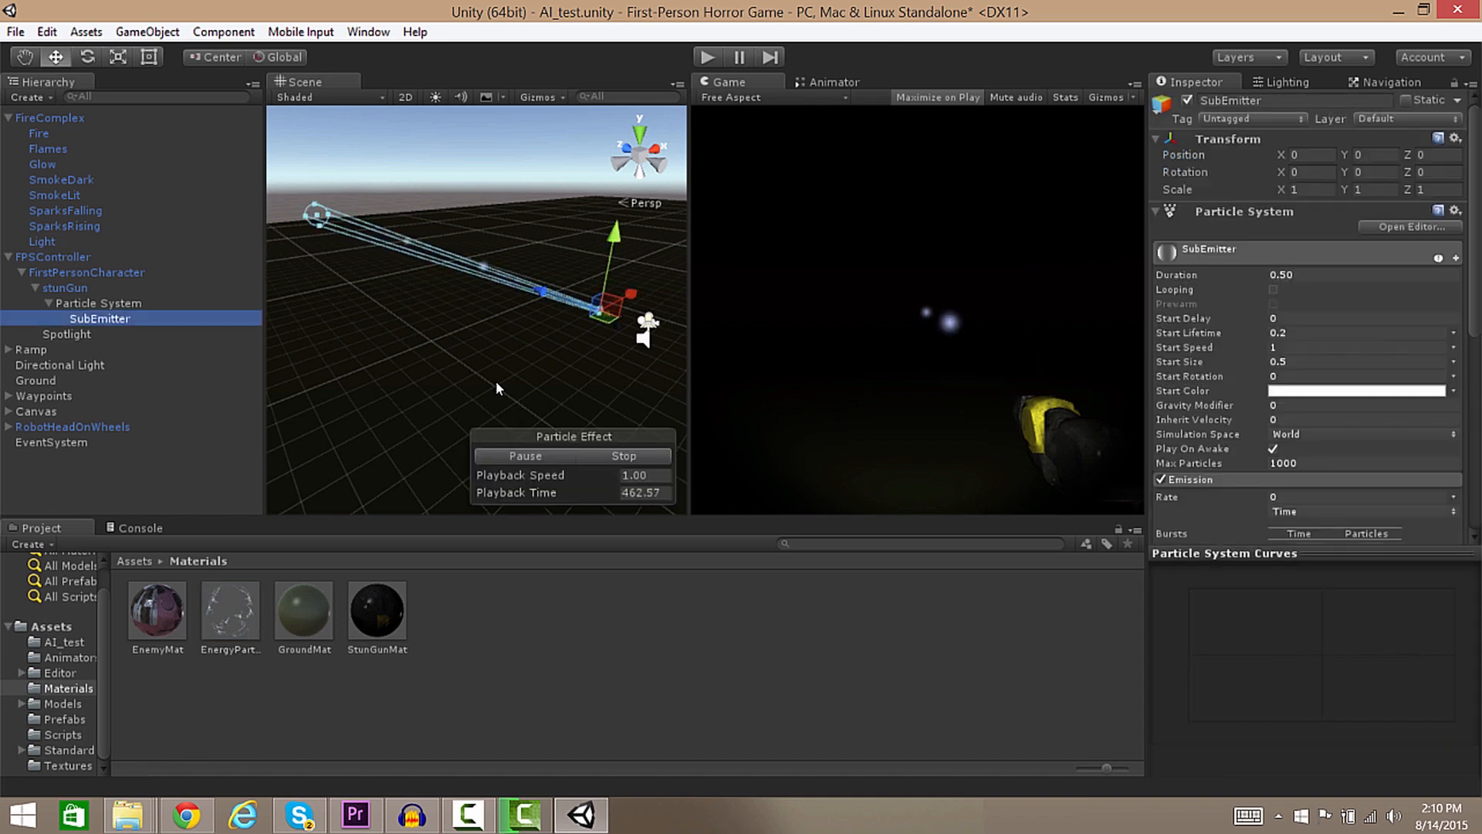
{"action": "scroll", "coordinate": [1343, 463], "scroll_direction": "down", "scroll_amount": 10}
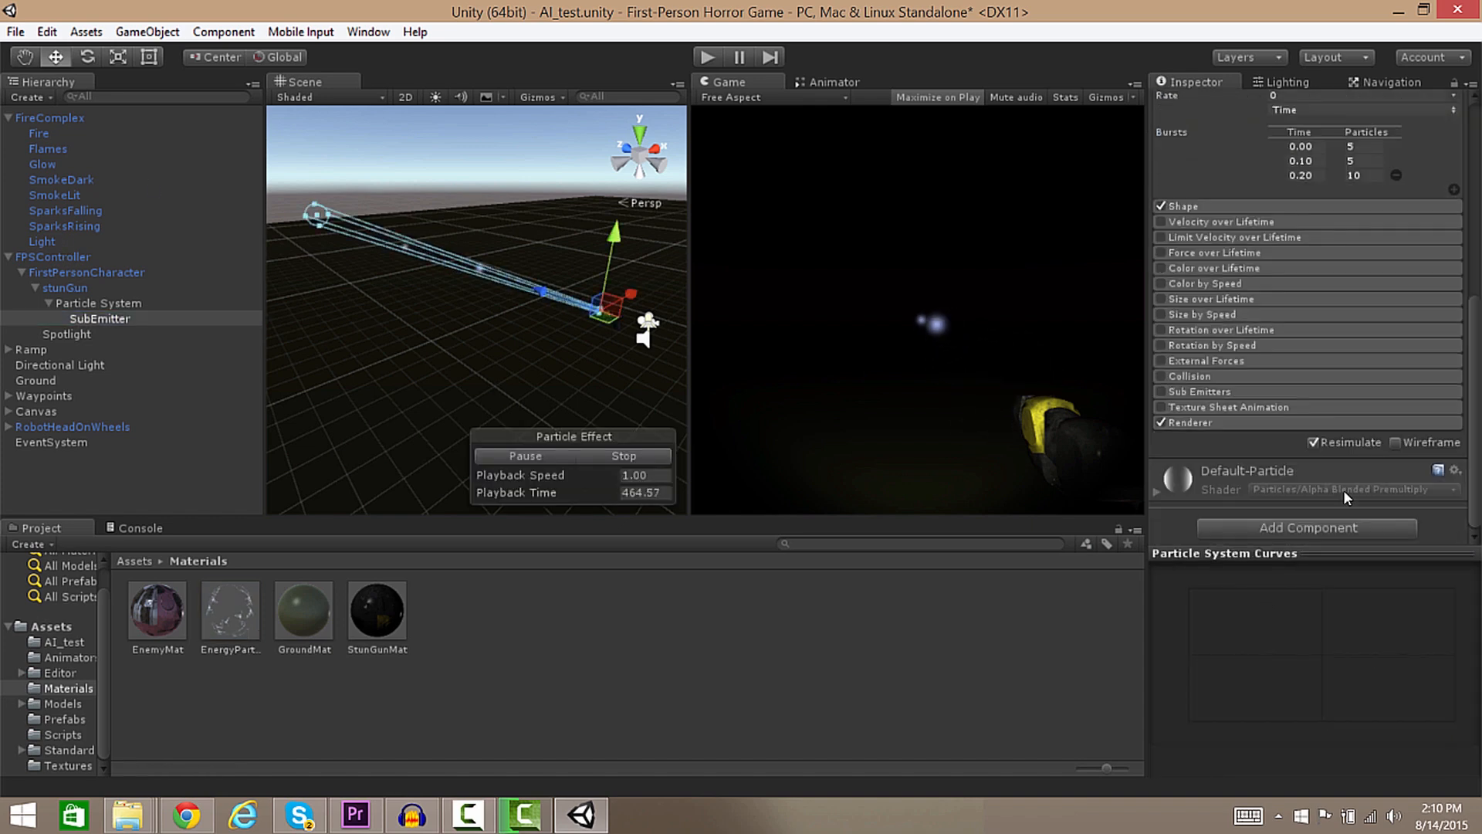
{"action": "left_click", "coordinate": [1221, 423]}
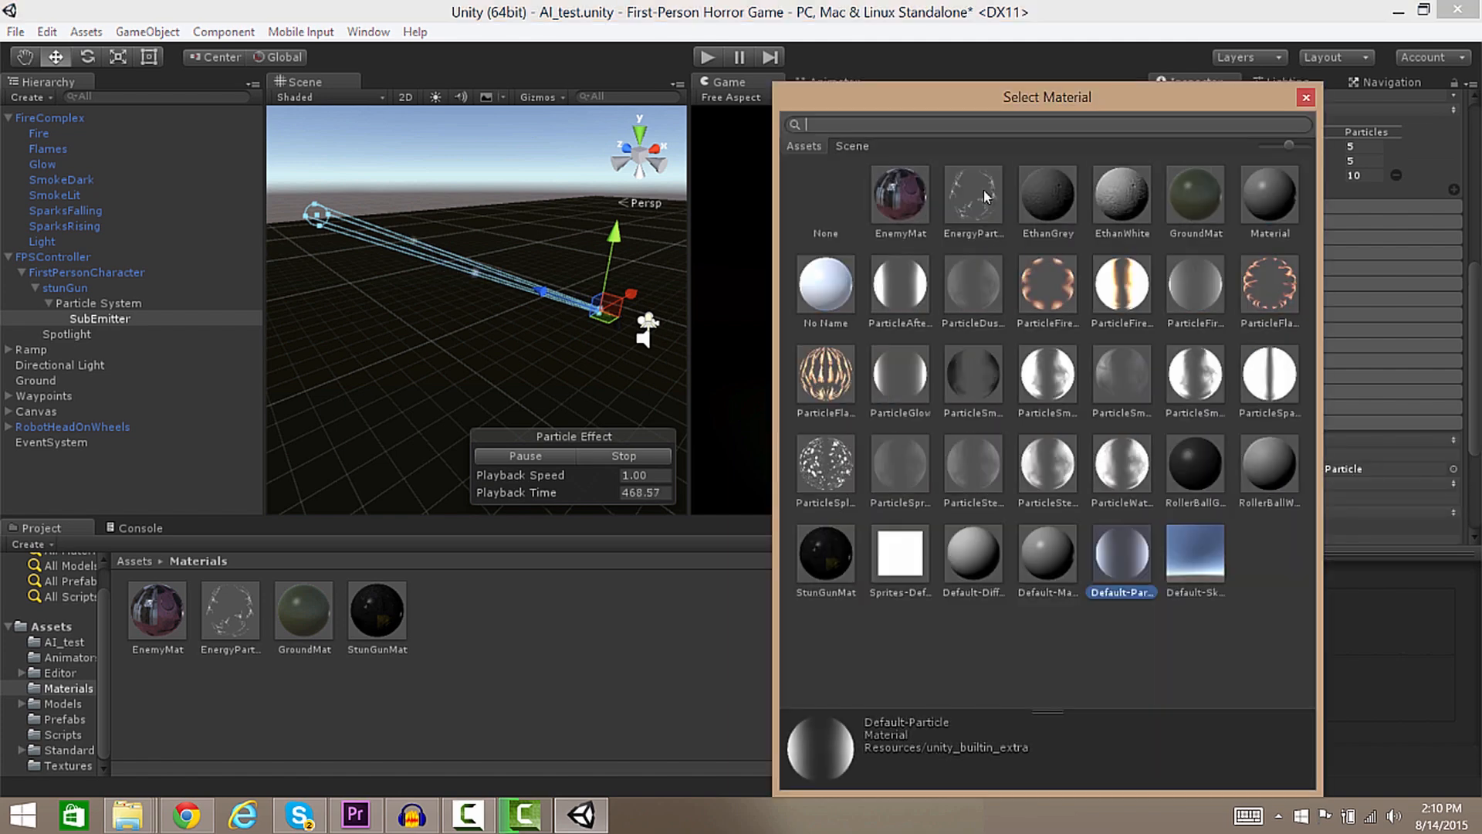
{"action": "left_click", "coordinate": [974, 195]}
{"action": "key", "text": "Return"}
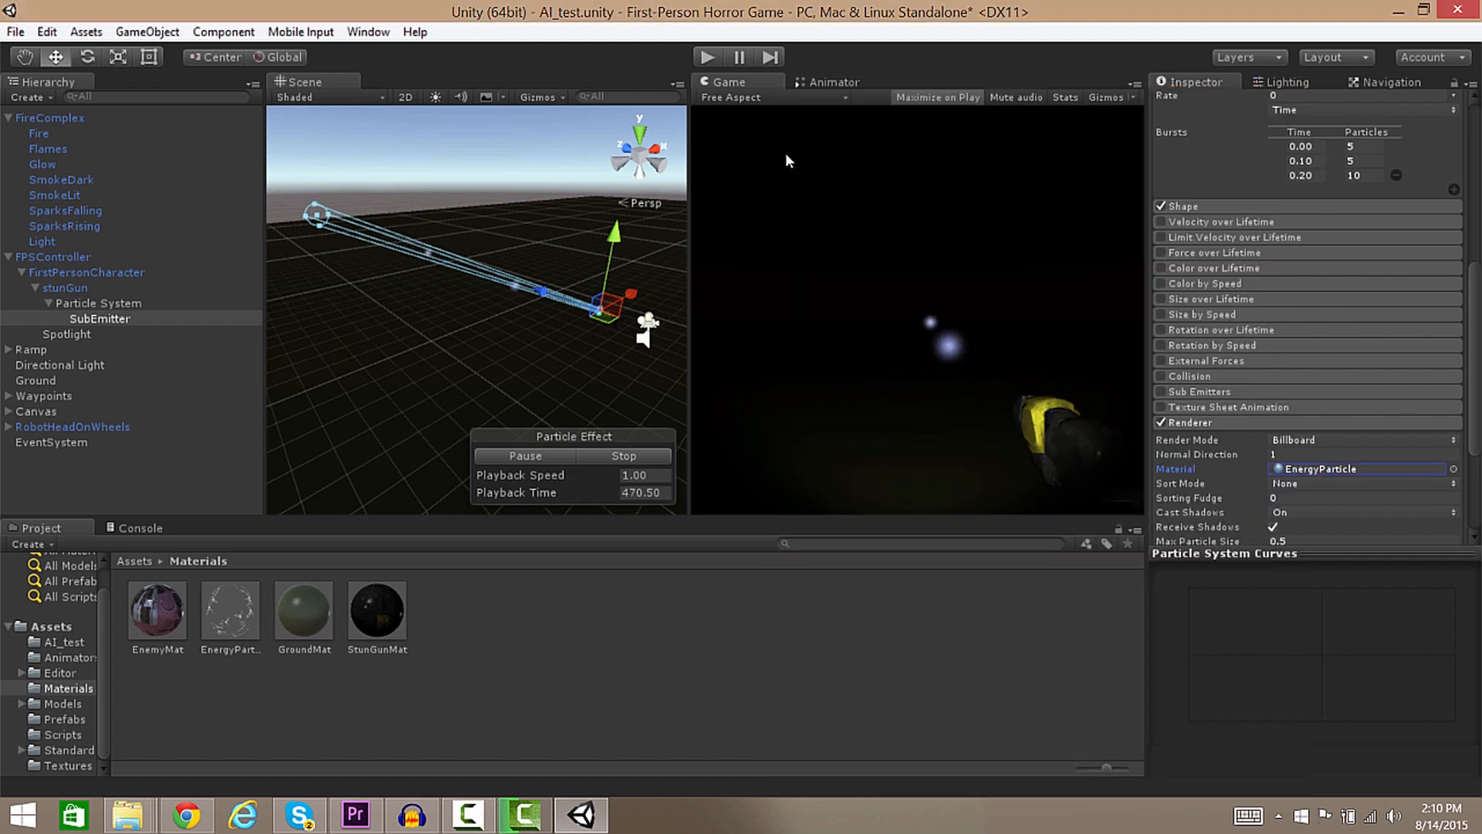
{"action": "left_click", "coordinate": [1212, 405]}
Enable Texture Sheet Animation on the SubEmitter with 2×2 tiles.
{"action": "left_click", "coordinate": [1161, 407]}
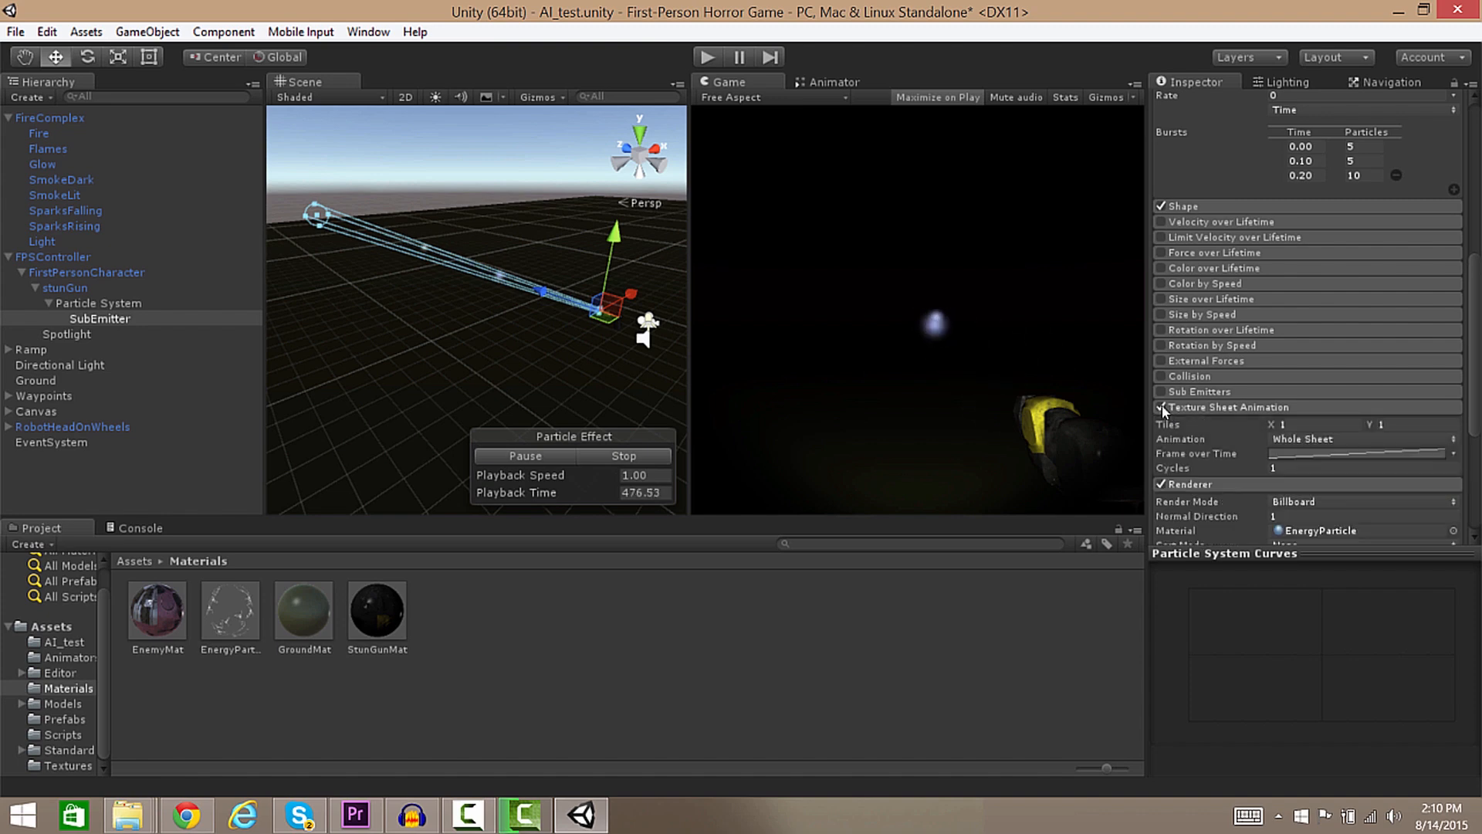
{"action": "left_click", "coordinate": [1291, 425]}
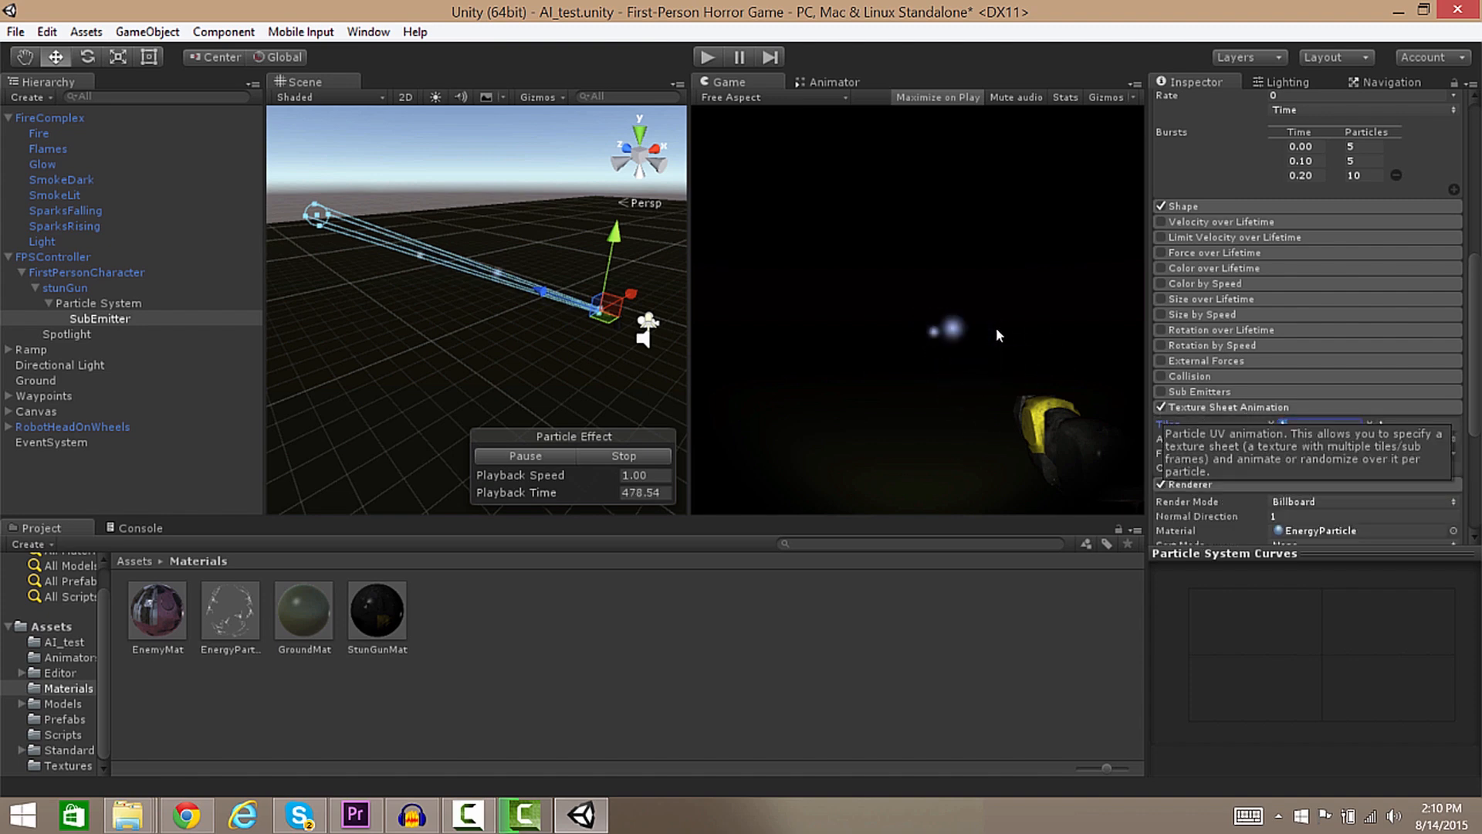
{"action": "type", "text": "2"}
{"action": "key", "text": "Tab"}
{"action": "type", "text": "2"}
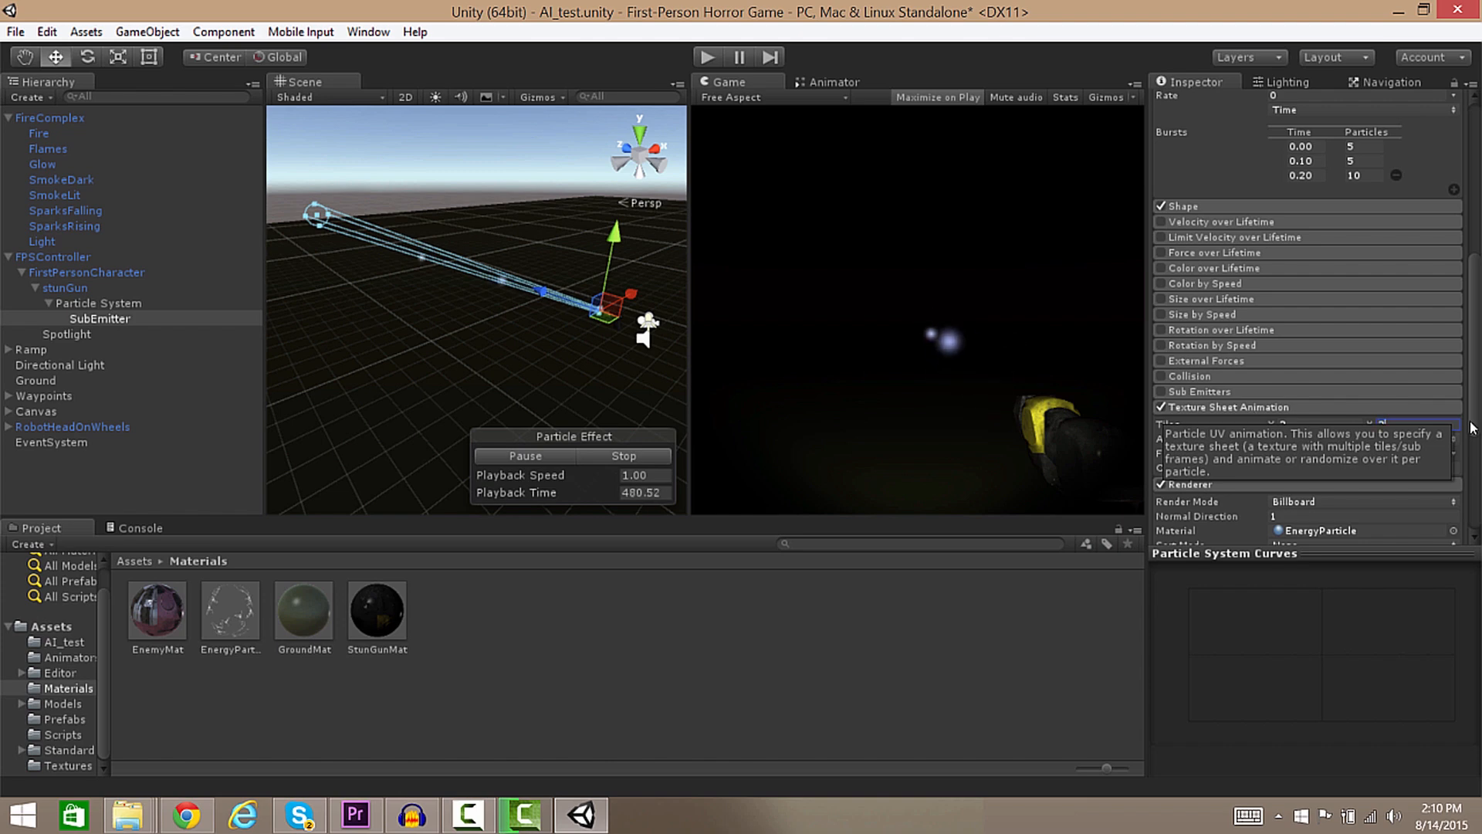
Enable Color over Lifetime and set the gradient's start colour to violet.
{"action": "left_click", "coordinate": [1193, 264]}
{"action": "left_click", "coordinate": [1161, 268]}
{"action": "left_click", "coordinate": [1292, 285]}
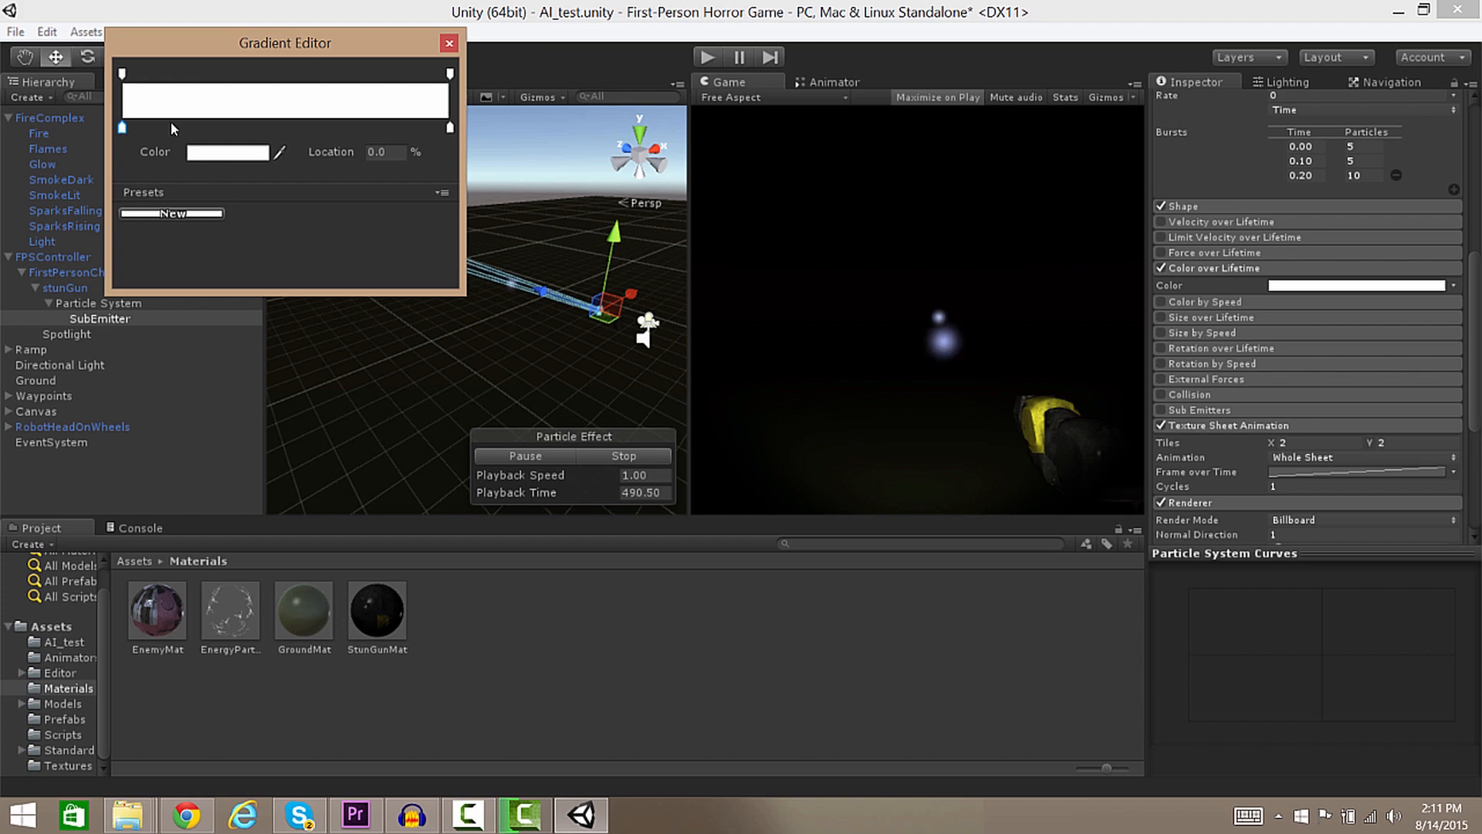
{"action": "left_click", "coordinate": [229, 153]}
{"action": "left_click", "coordinate": [375, 254]}
{"action": "left_click", "coordinate": [267, 215]}
{"action": "left_click_drag", "start_coordinate": [256, 218], "coordinate": [286, 223]}
{"action": "left_click", "coordinate": [402, 130]}
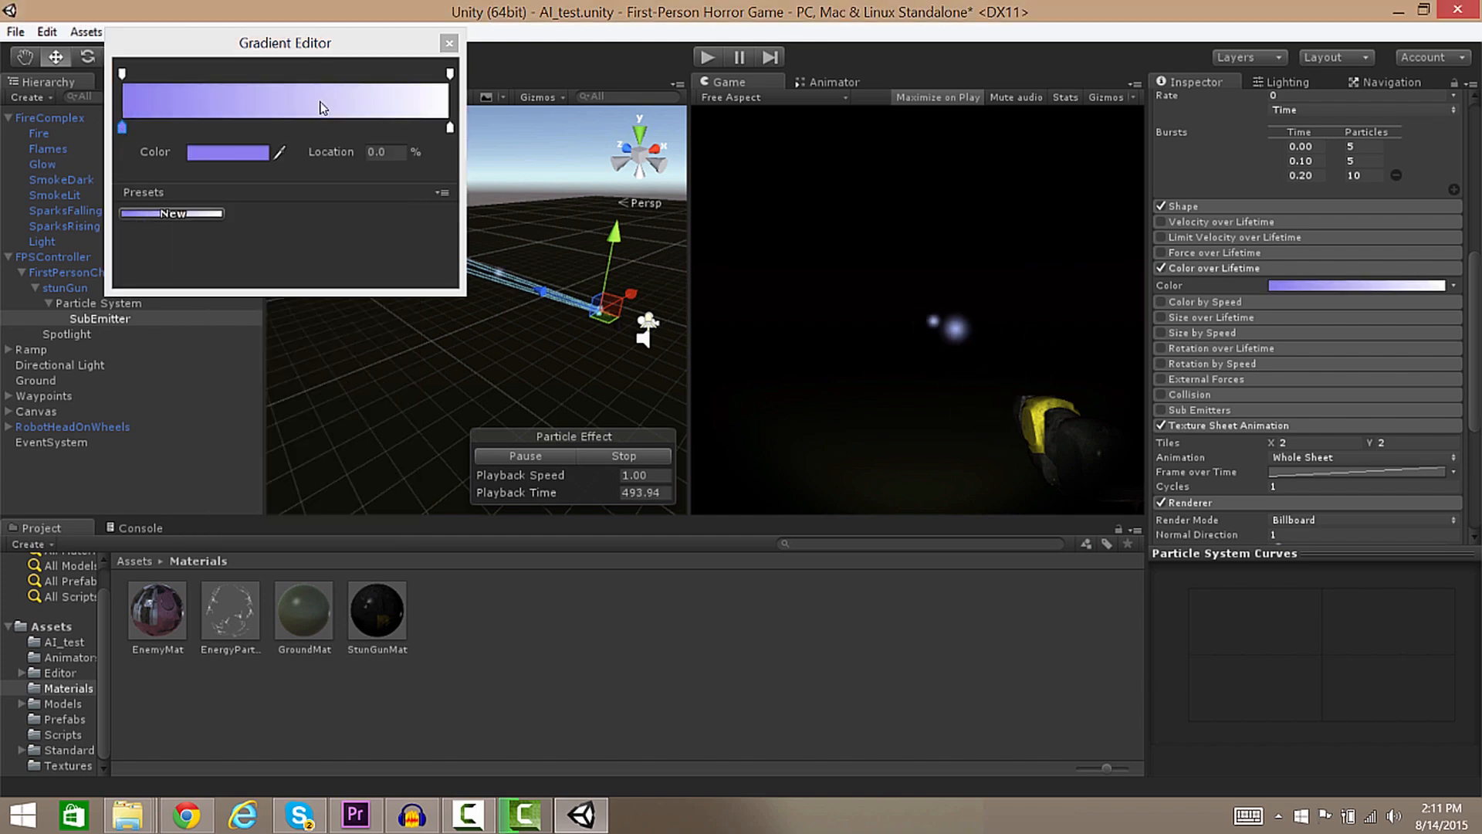
Make the gradient end light blue, with an alpha key fading to 0.
{"action": "left_click", "coordinate": [450, 127]}
{"action": "left_click", "coordinate": [240, 154]}
{"action": "left_click", "coordinate": [375, 265]}
{"action": "left_click", "coordinate": [263, 220]}
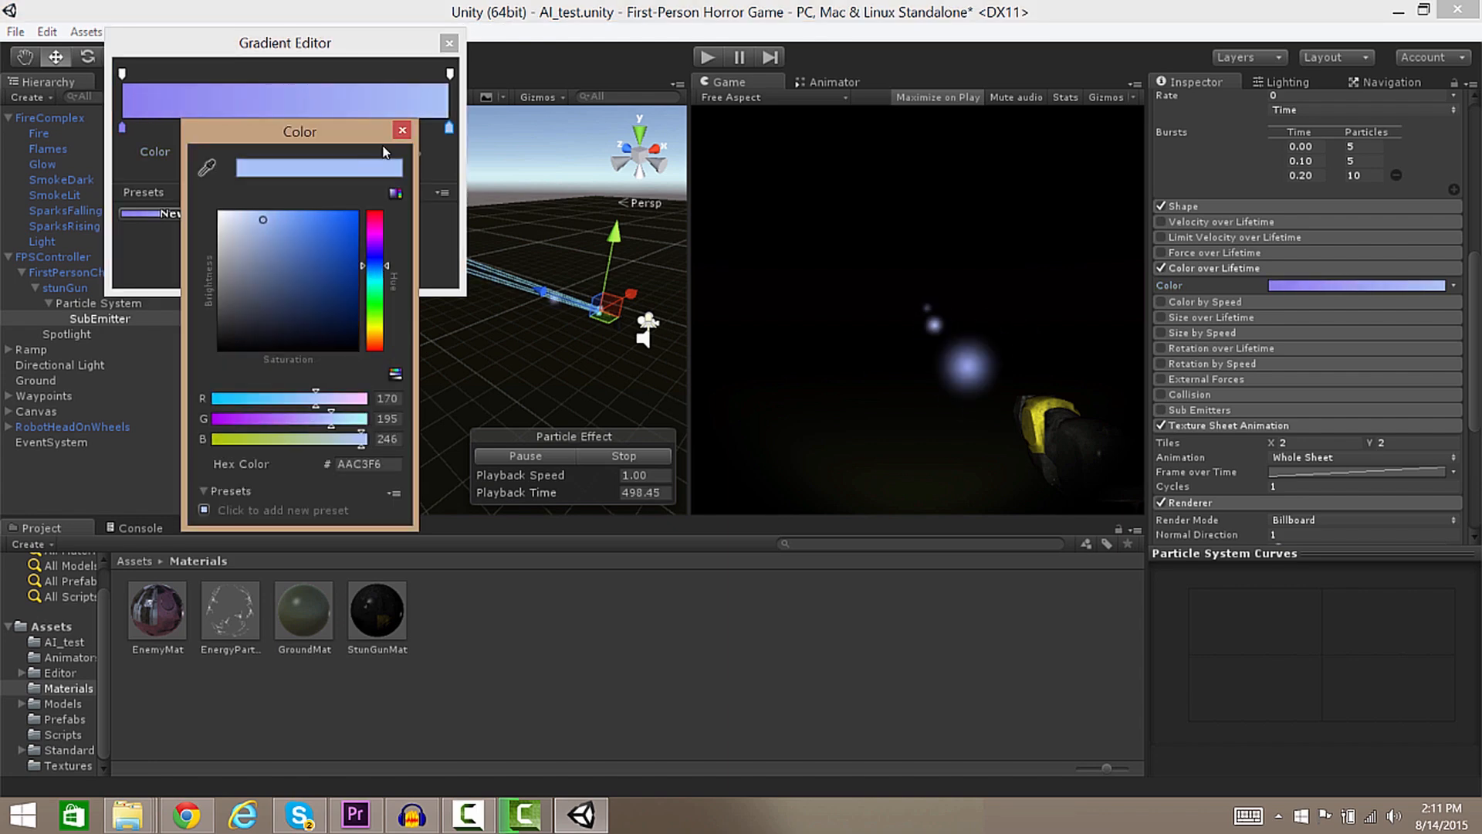
{"action": "left_click", "coordinate": [402, 132]}
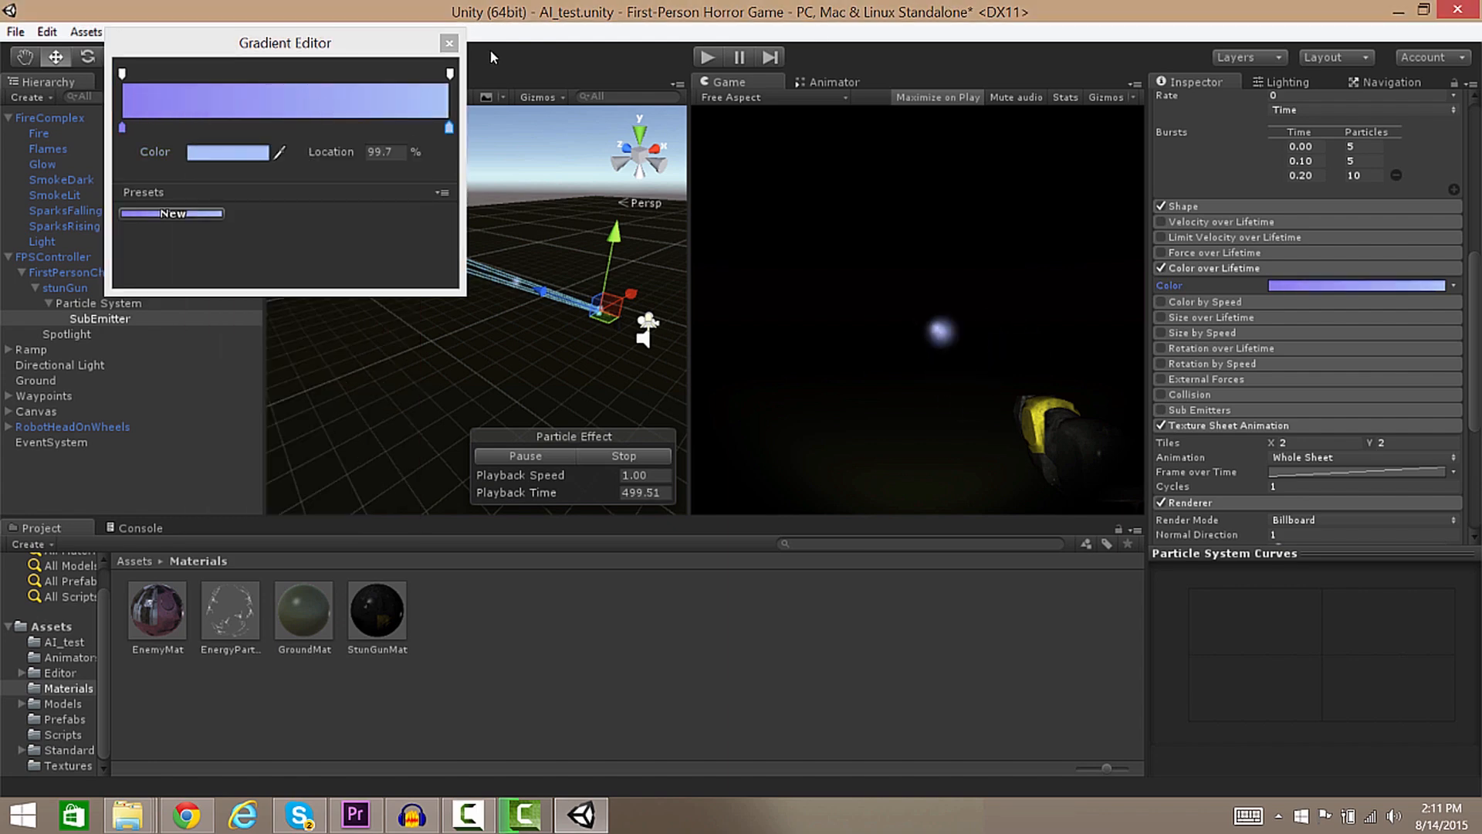
{"action": "left_click", "coordinate": [341, 57]}
{"action": "left_click", "coordinate": [427, 72]}
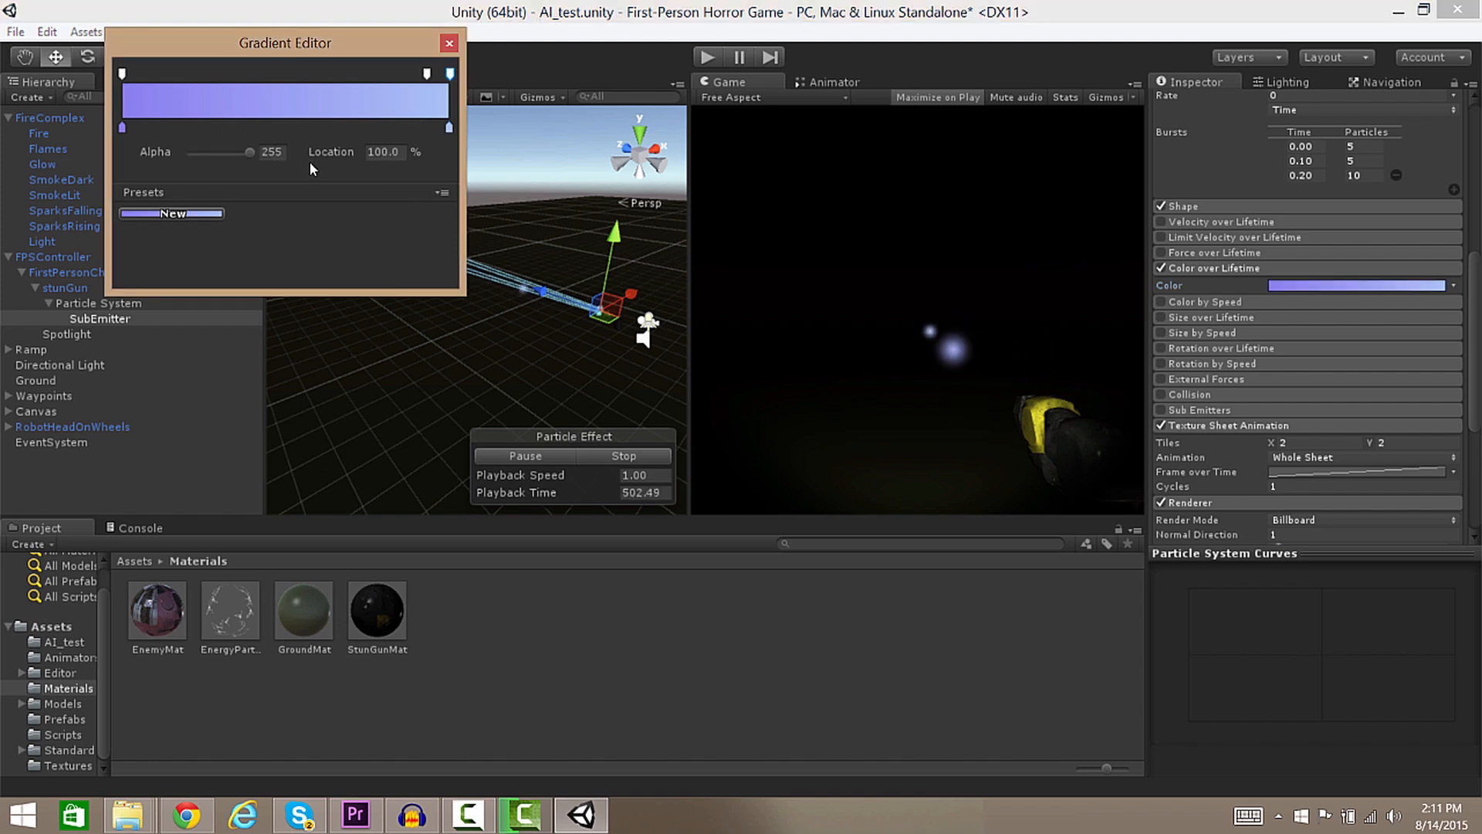
{"action": "left_click_drag", "start_coordinate": [250, 152], "coordinate": [69, 155]}
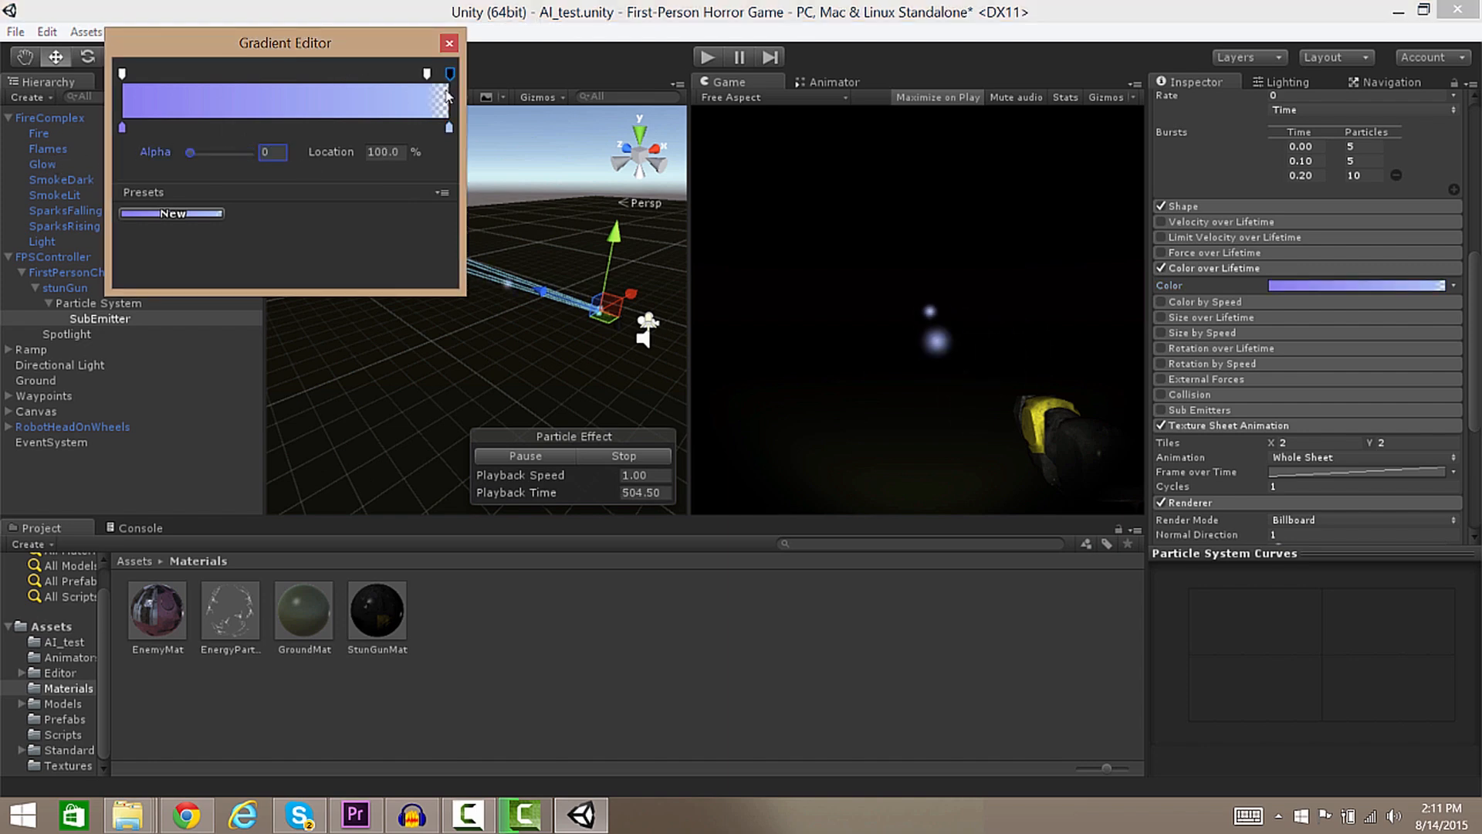
{"action": "left_click", "coordinate": [449, 45]}
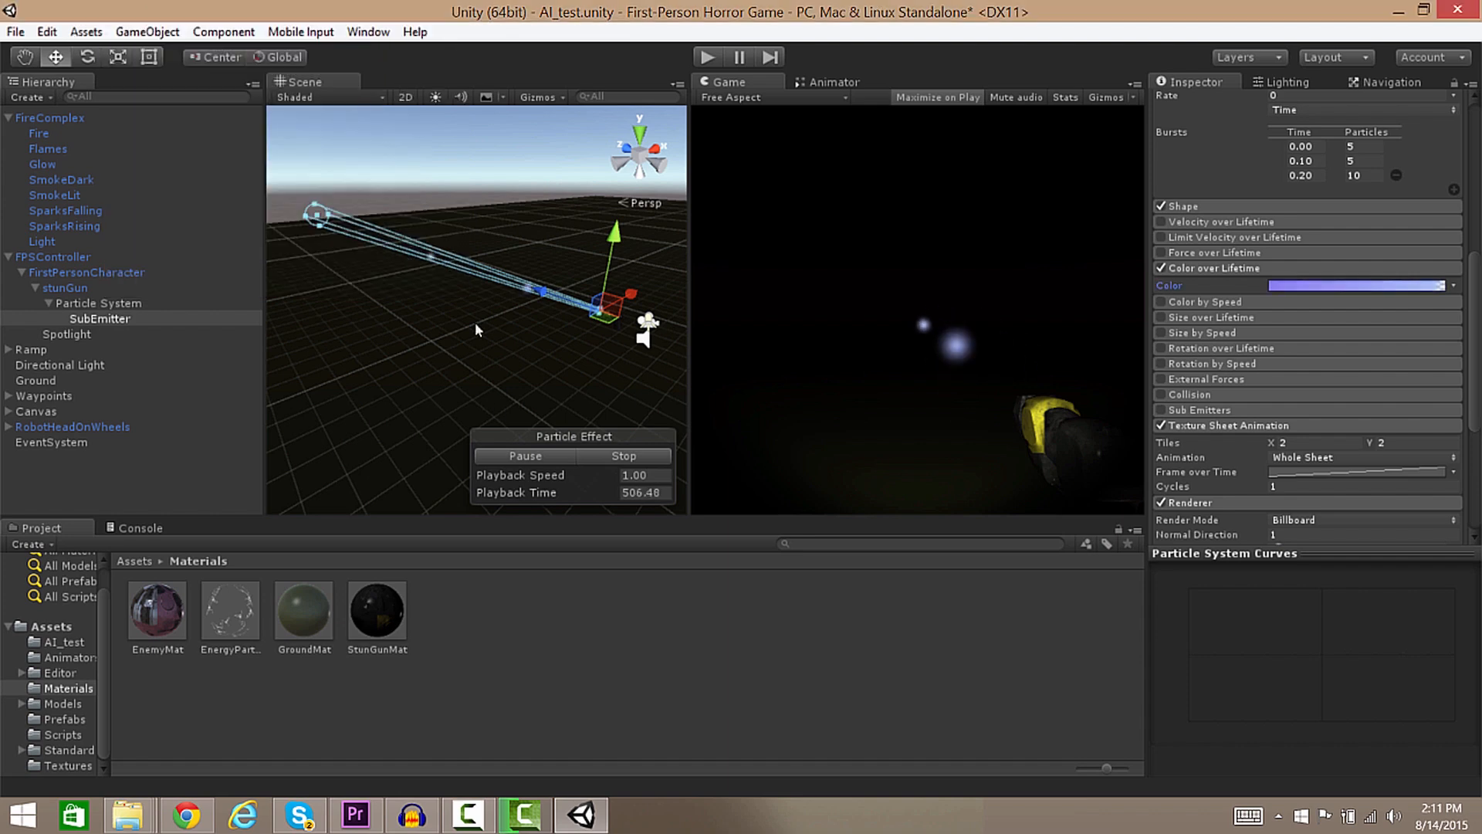
{"action": "left_click_drag", "start_coordinate": [1474, 389], "coordinate": [1460, 160]}
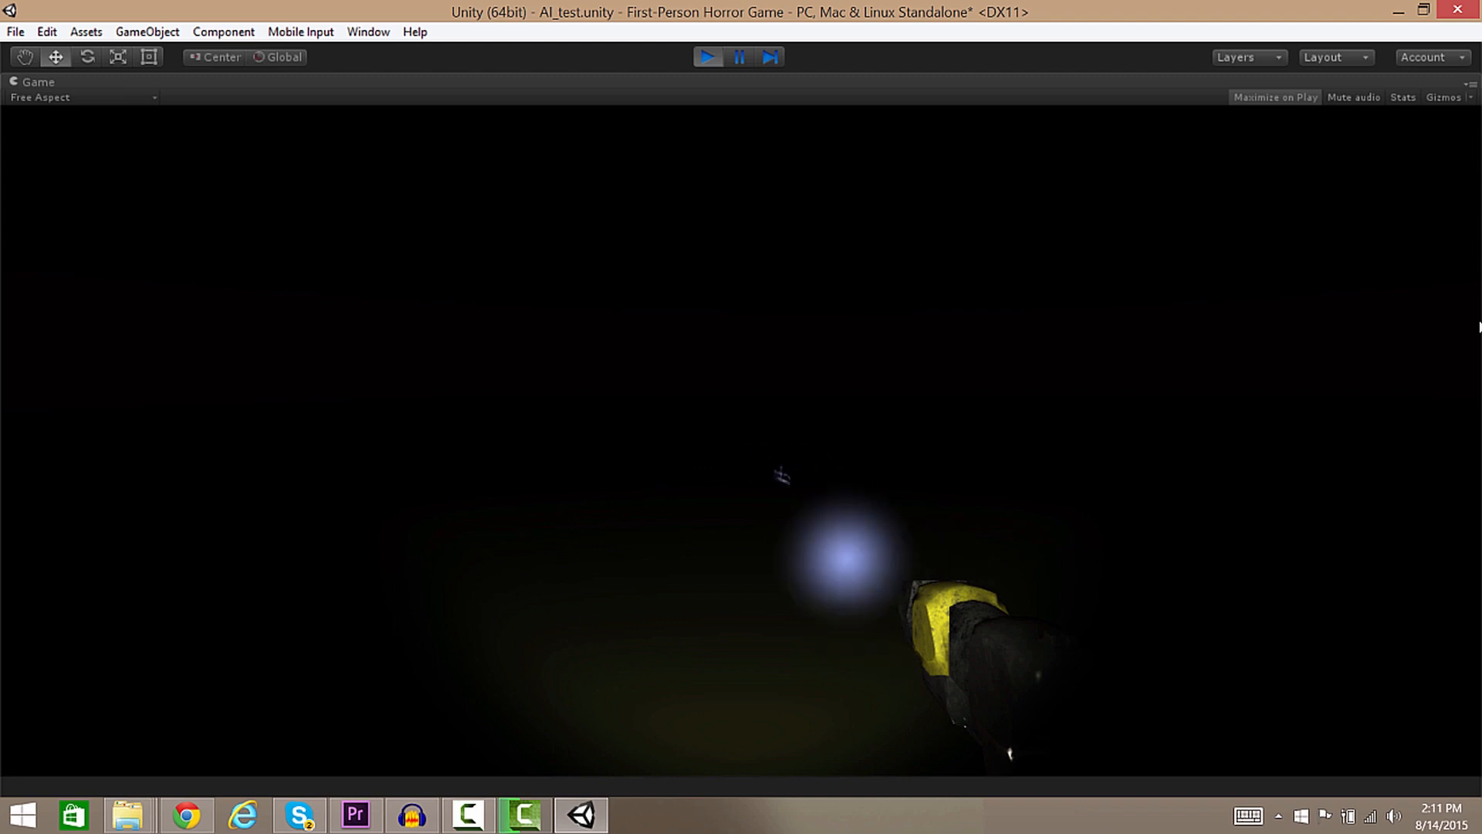
{"action": "key", "text": "w"}
{"action": "key", "text": "w"}
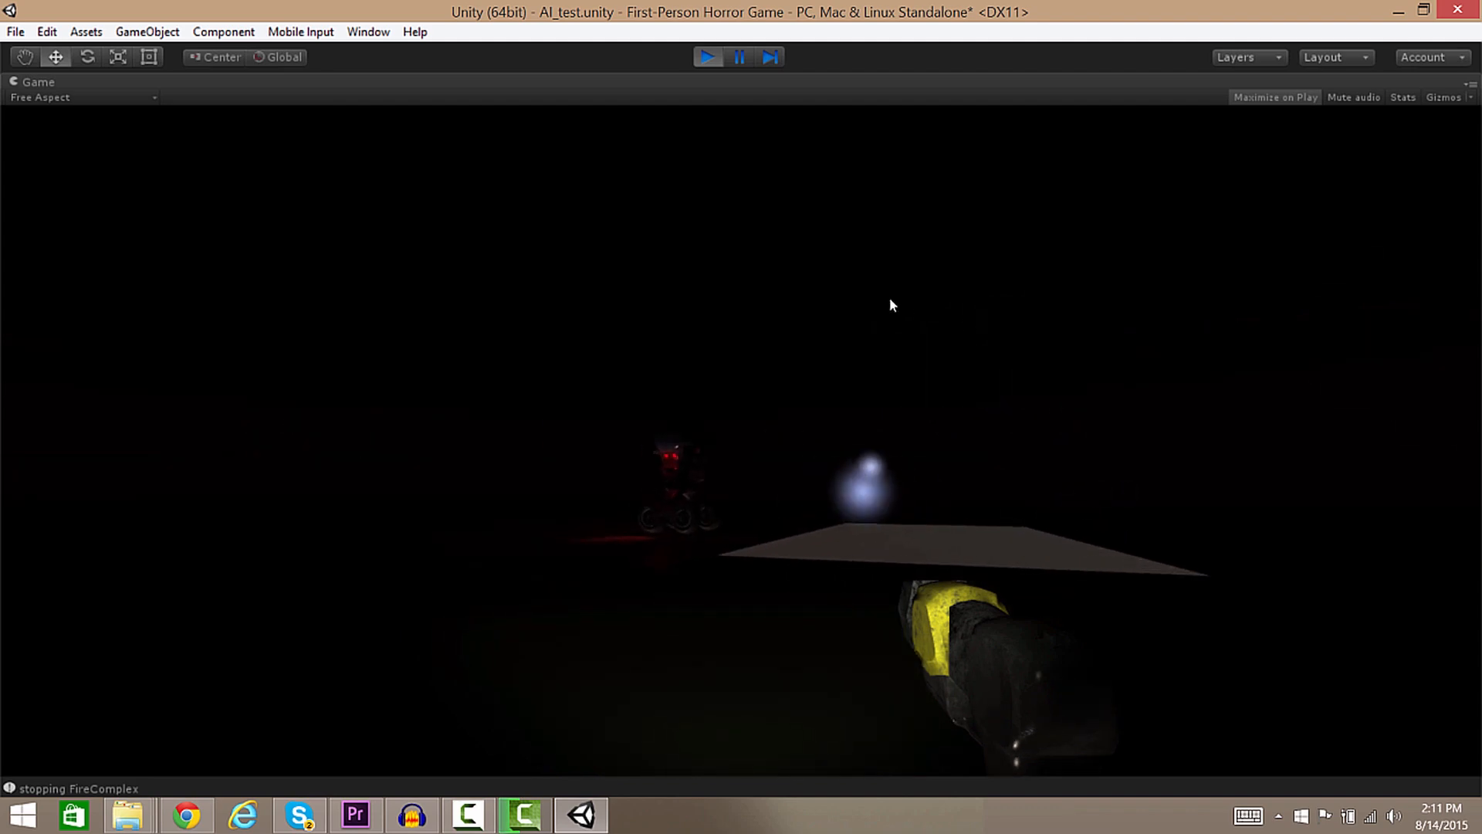
{"action": "key", "text": "w"}
{"action": "key", "text": "a"}
{"action": "left_click", "coordinate": [755, 303]}
{"action": "left_click", "coordinate": [729, 310]}
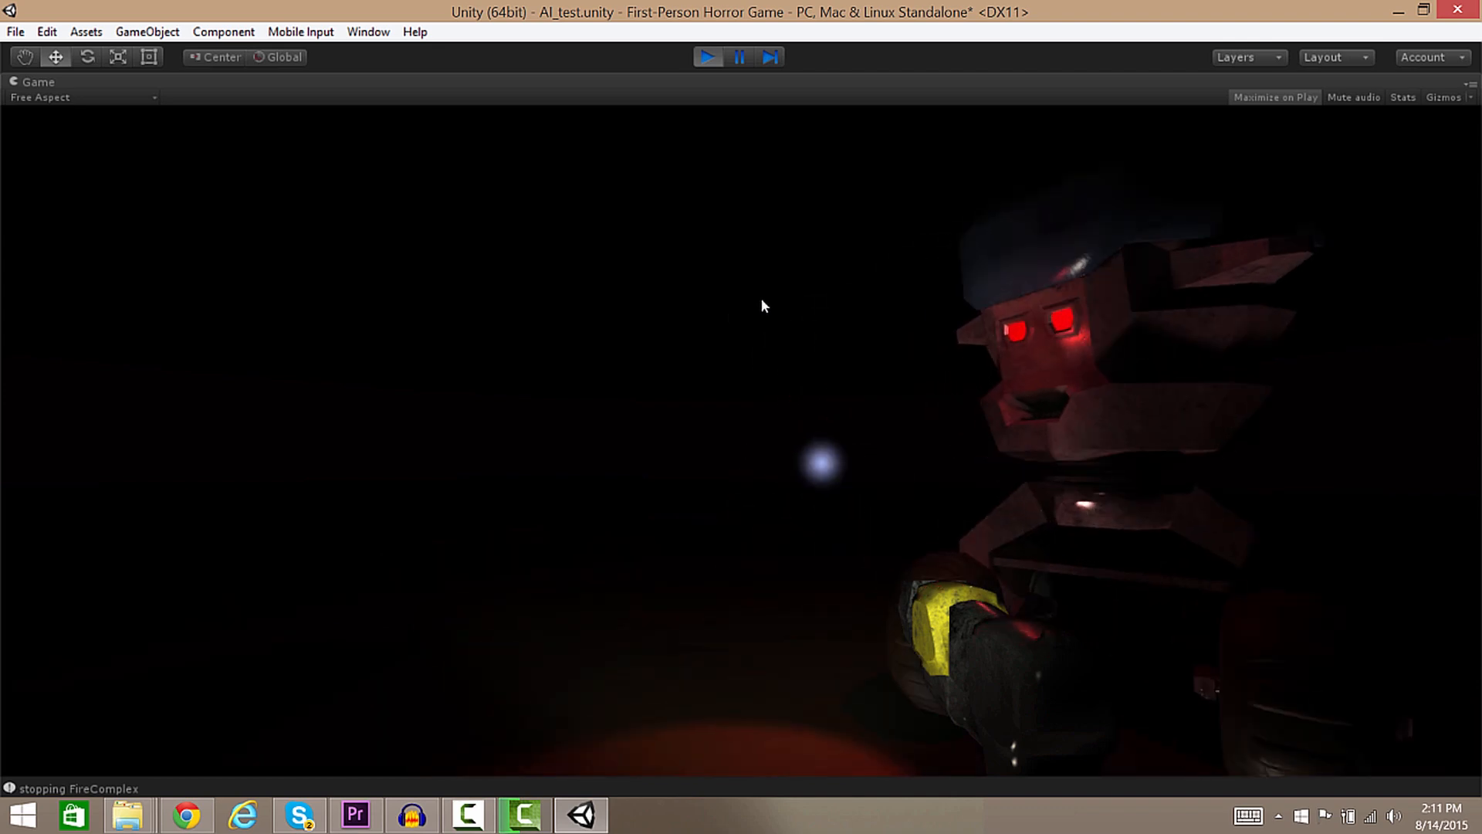
{"action": "left_click", "coordinate": [1079, 226]}
{"action": "key", "text": "s"}
{"action": "left_click", "coordinate": [1048, 227]}
{"action": "left_click", "coordinate": [877, 229]}
{"action": "left_click", "coordinate": [859, 231]}
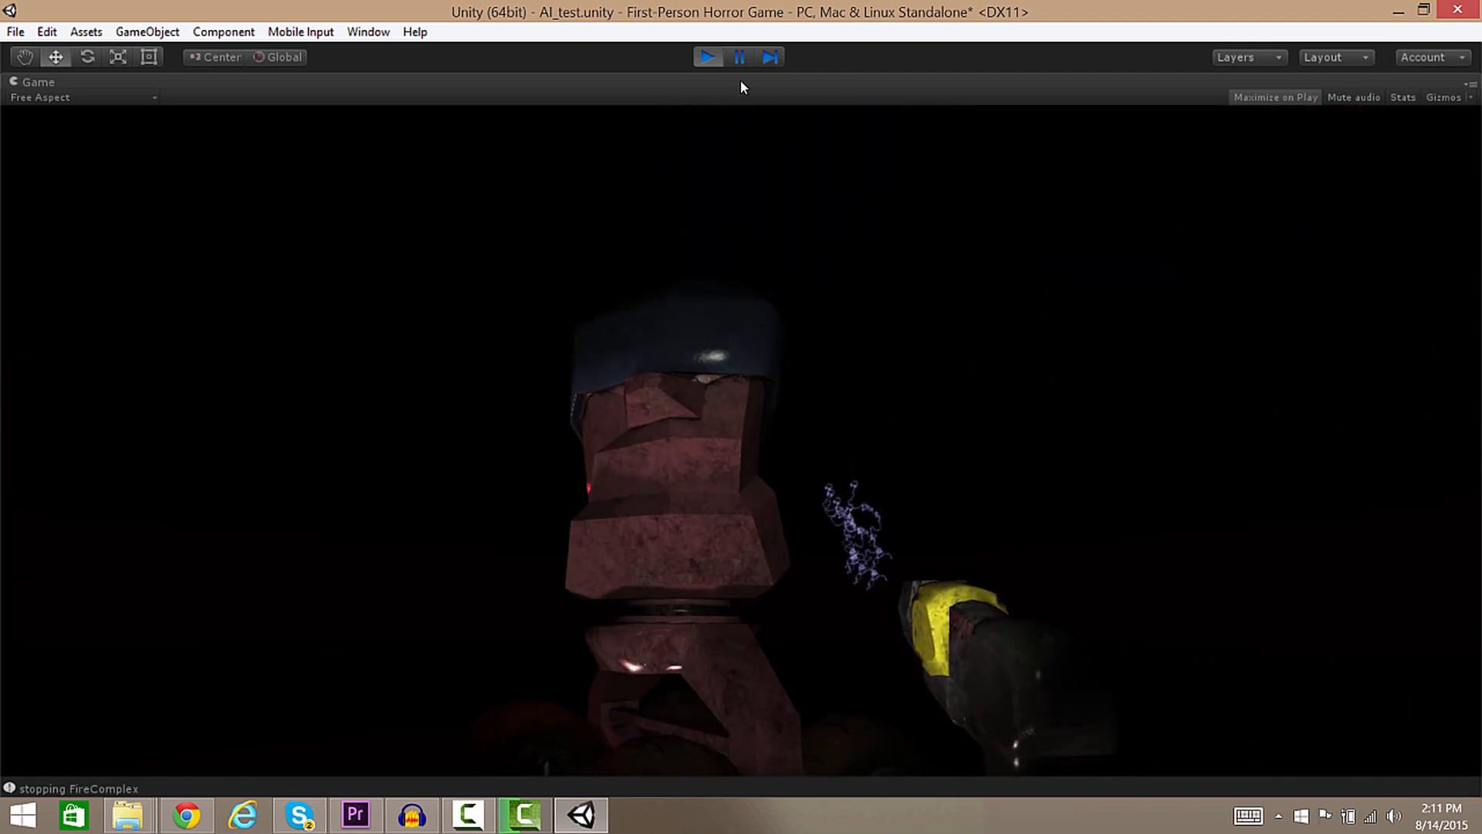
{"action": "left_click", "coordinate": [705, 57]}
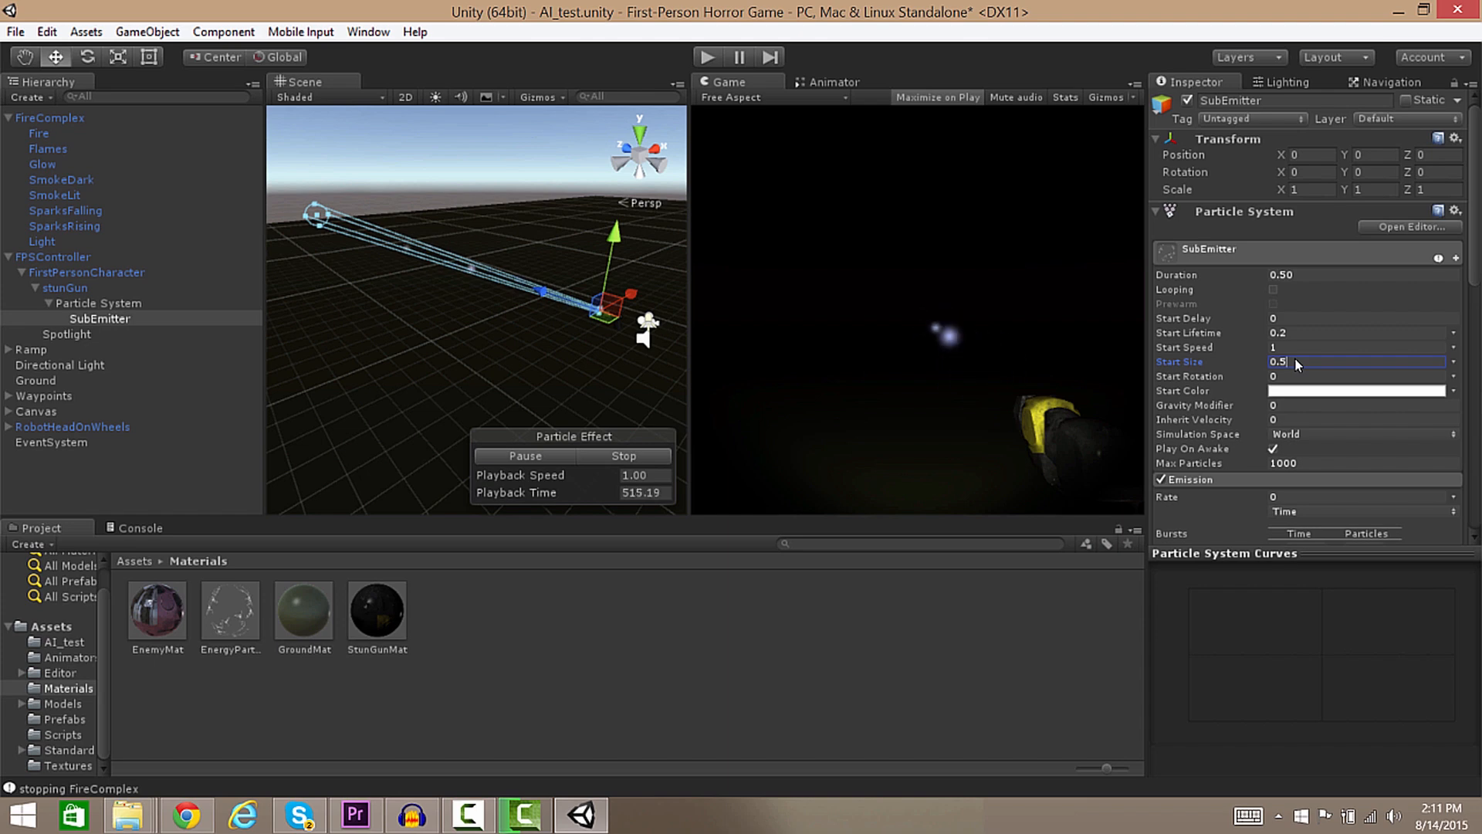
Set the SubEmitter's Start Size to 0.2 and Start Speed to 0, then play-test the burst.
{"action": "key", "text": "BackSpace"}
{"action": "type", "text": "2"}
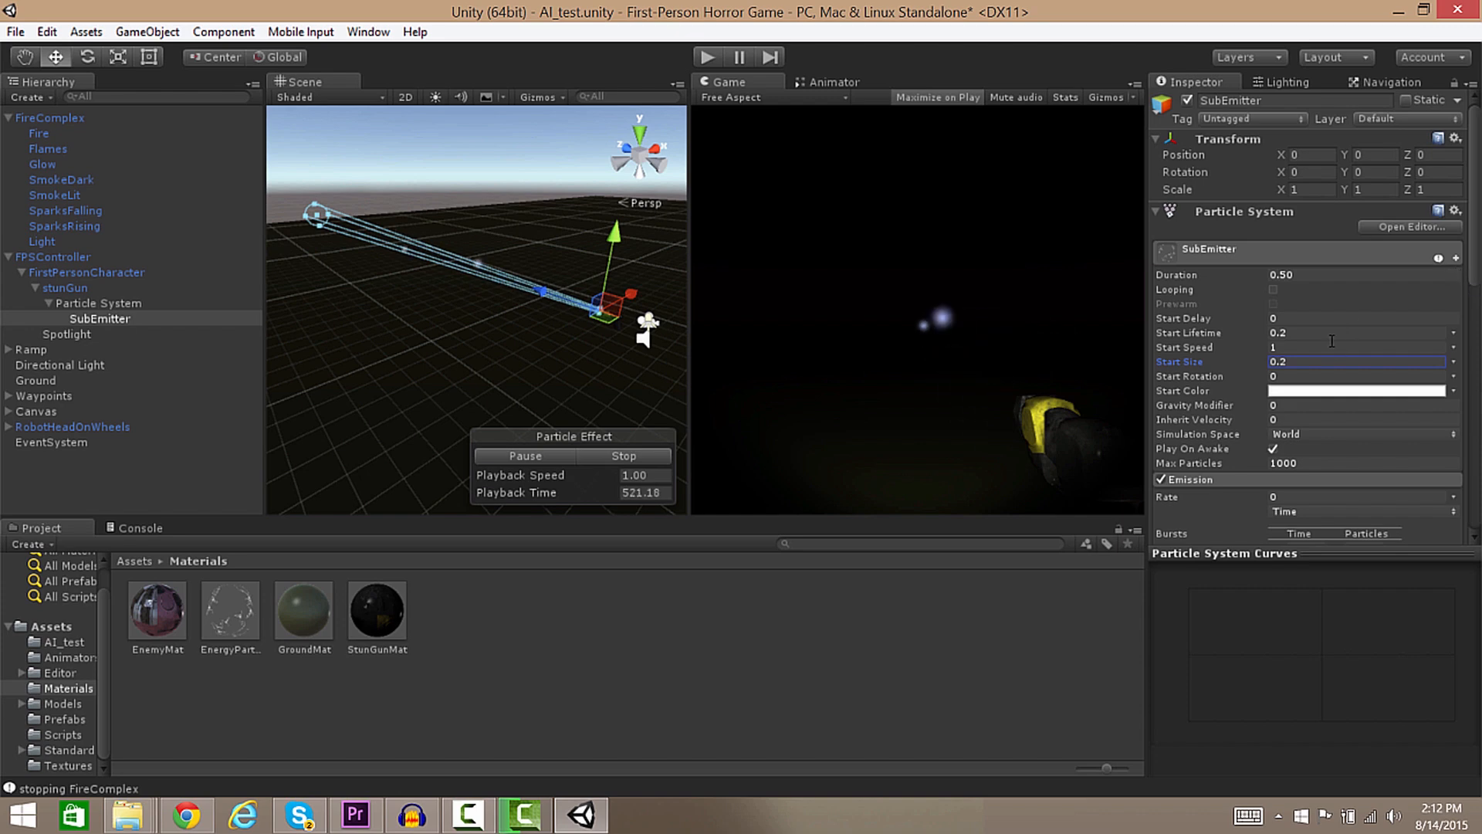
{"action": "left_click", "coordinate": [1276, 347]}
{"action": "type", "text": "0"}
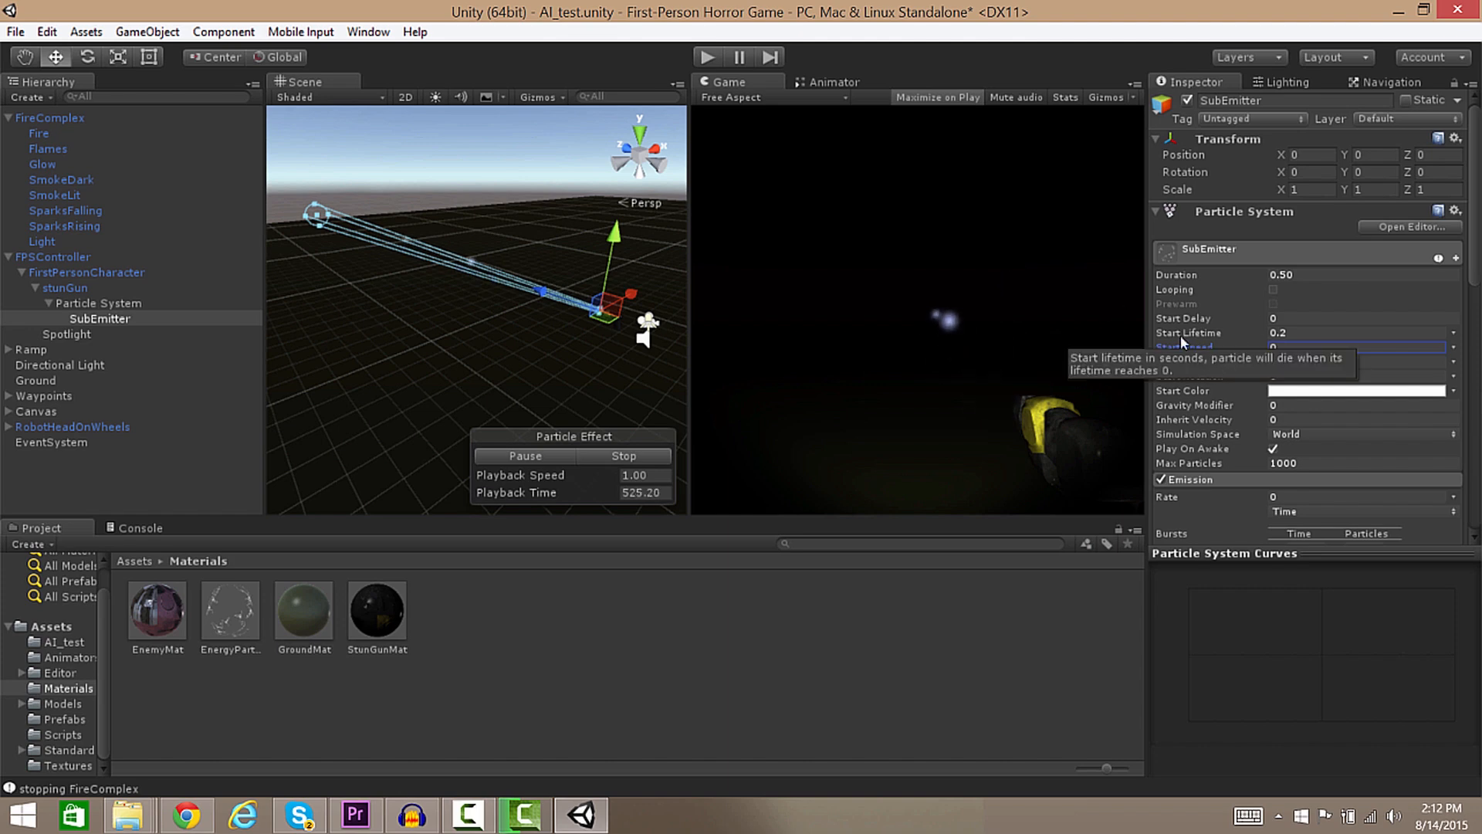
{"action": "left_click", "coordinate": [708, 57]}
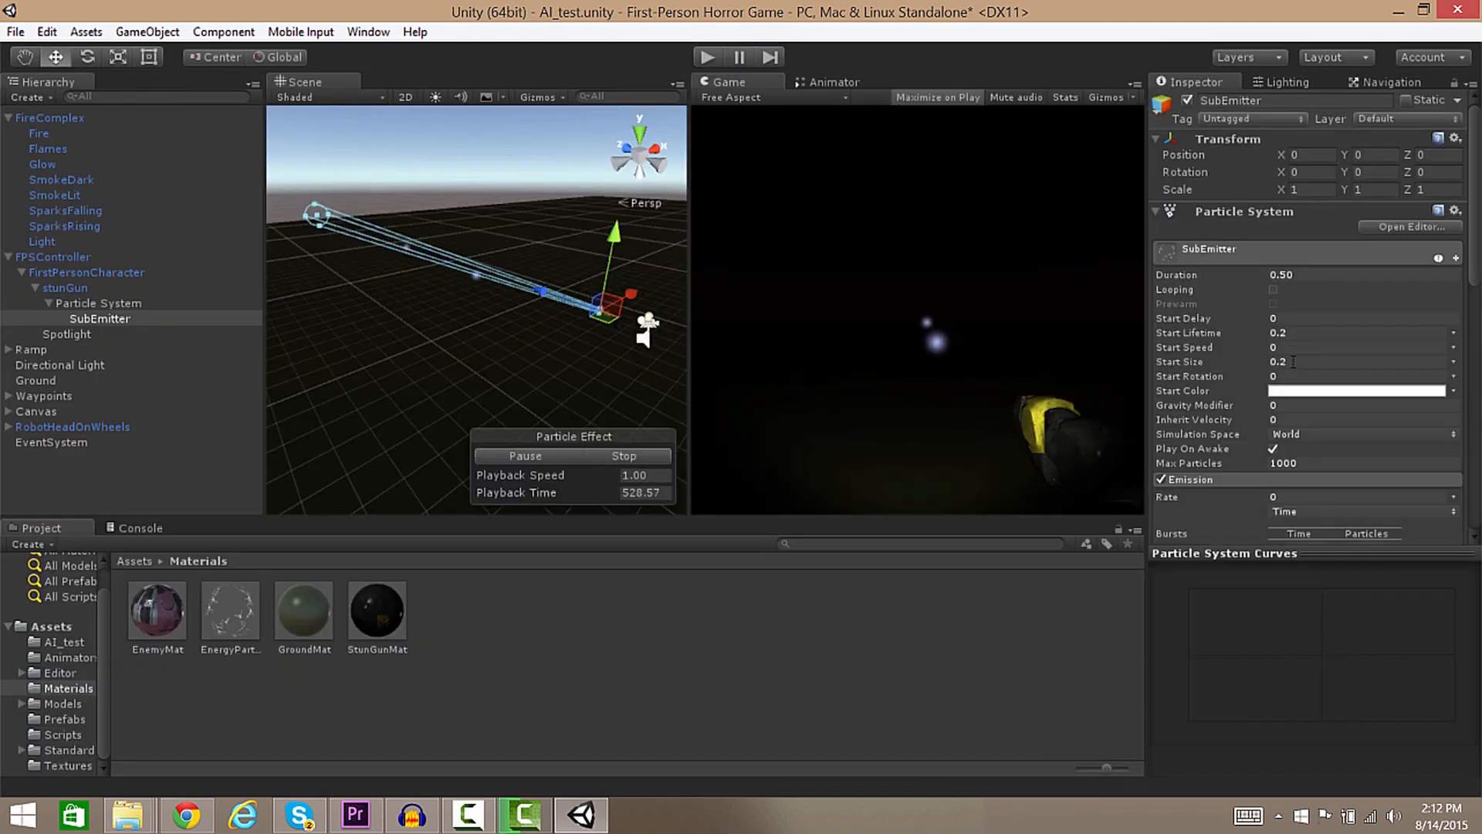
{"action": "left_click", "coordinate": [1293, 362]}
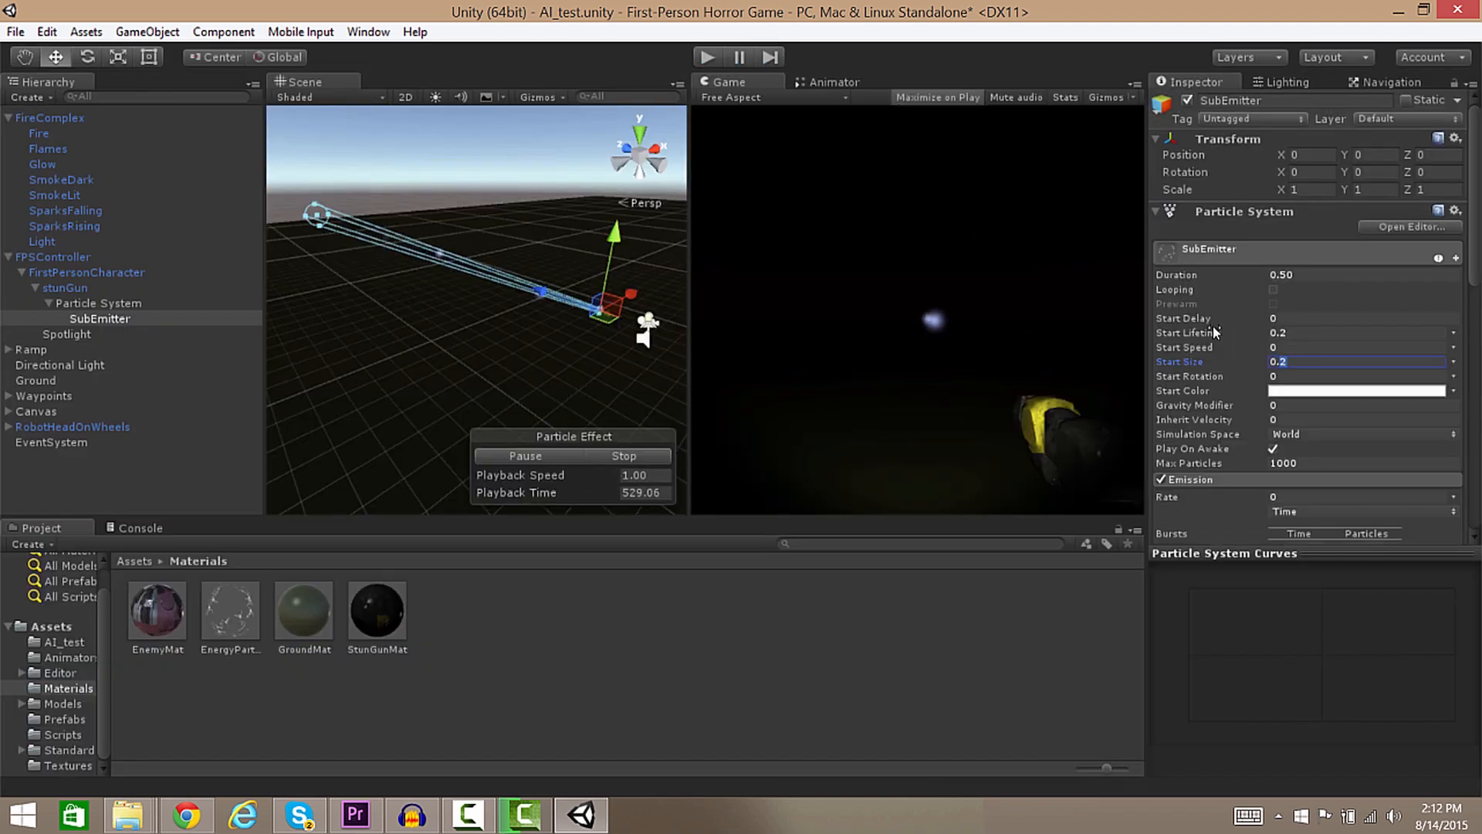